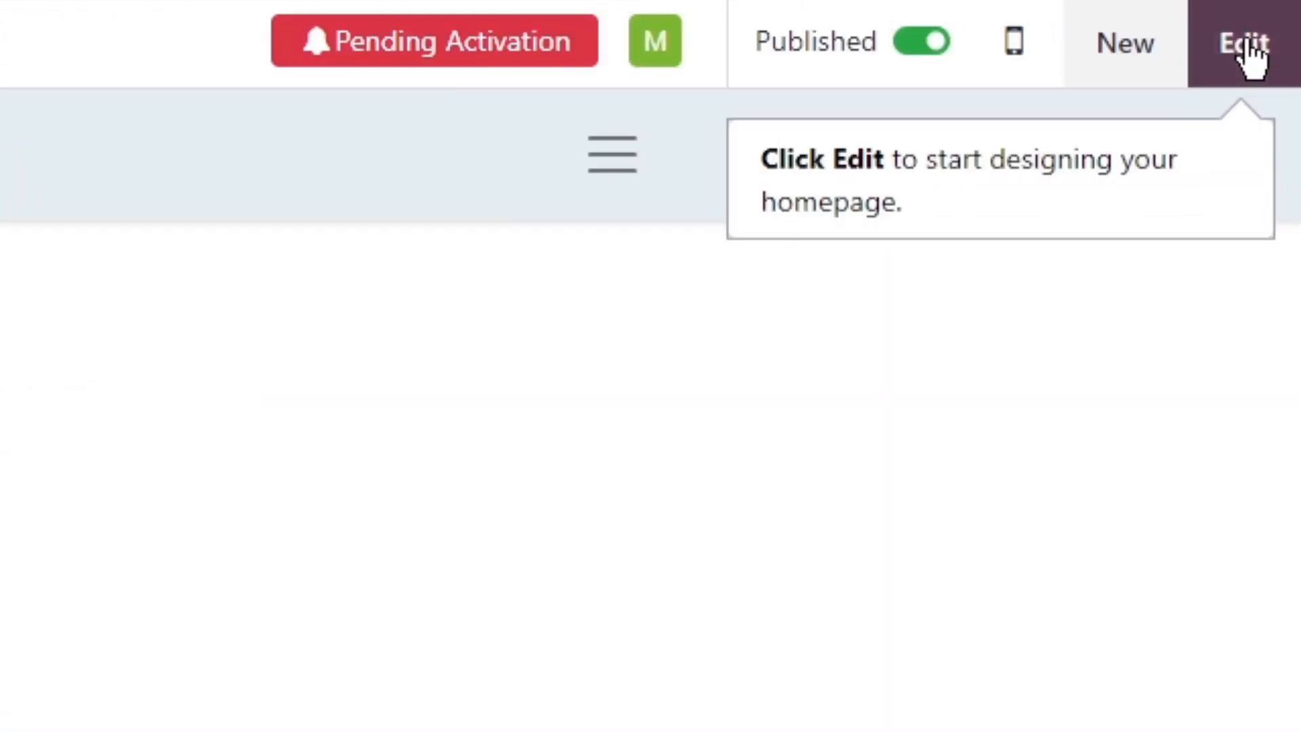
# - Start editing the homepage and place a Banner building block on the empty page
pyautogui.click(1250, 52)
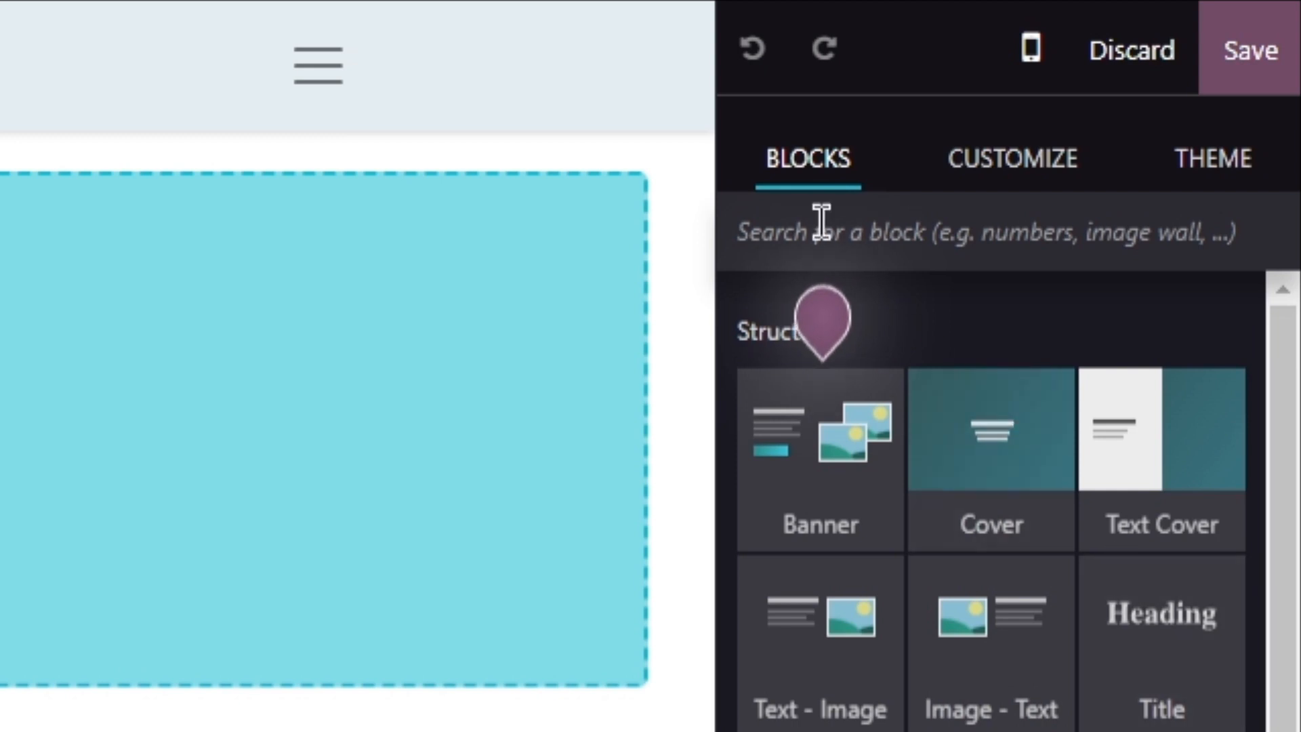
pyautogui.click(1023, 177)
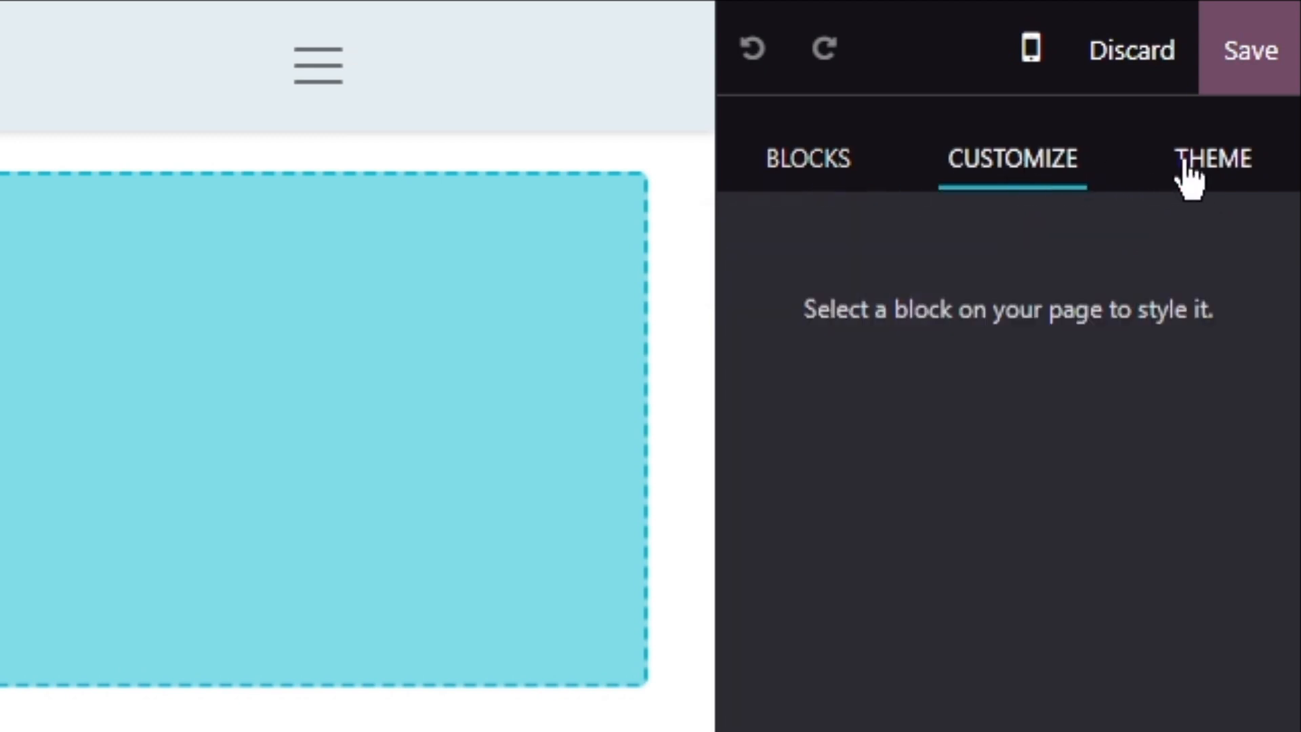
pyautogui.click(1210, 186)
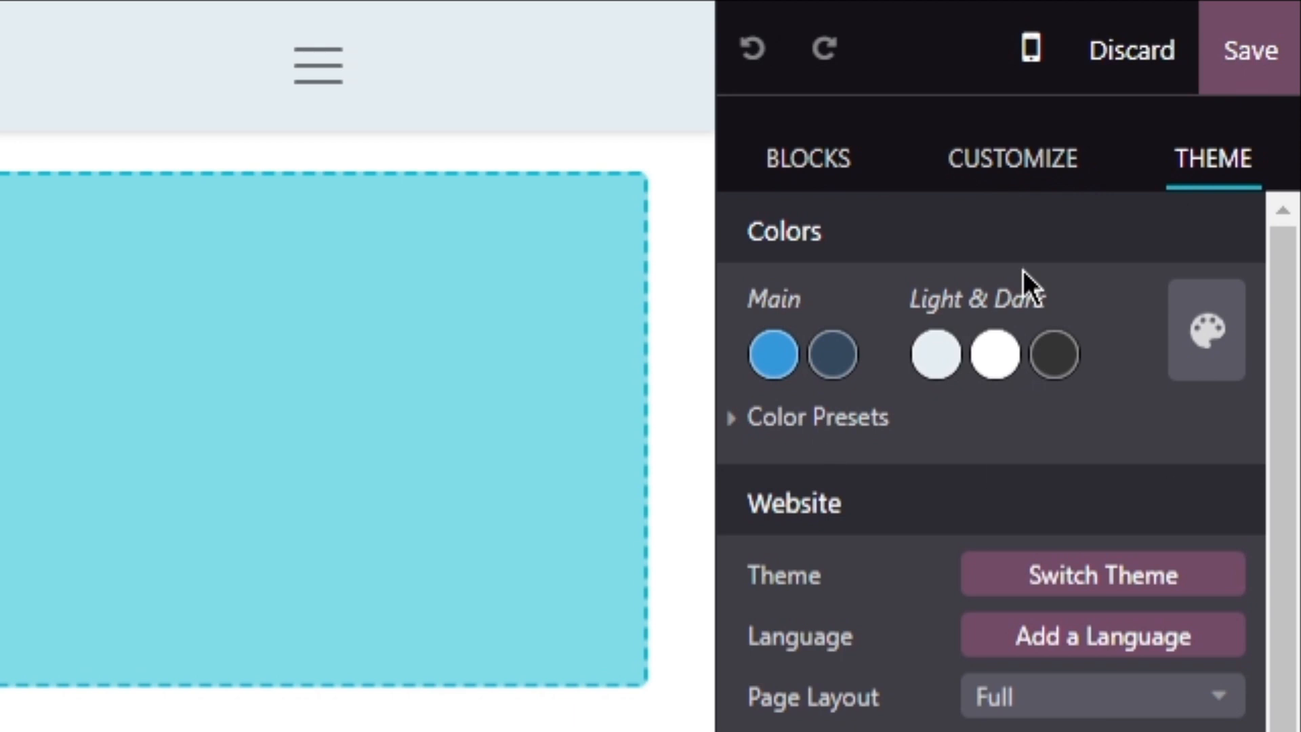
pyautogui.click(810, 186)
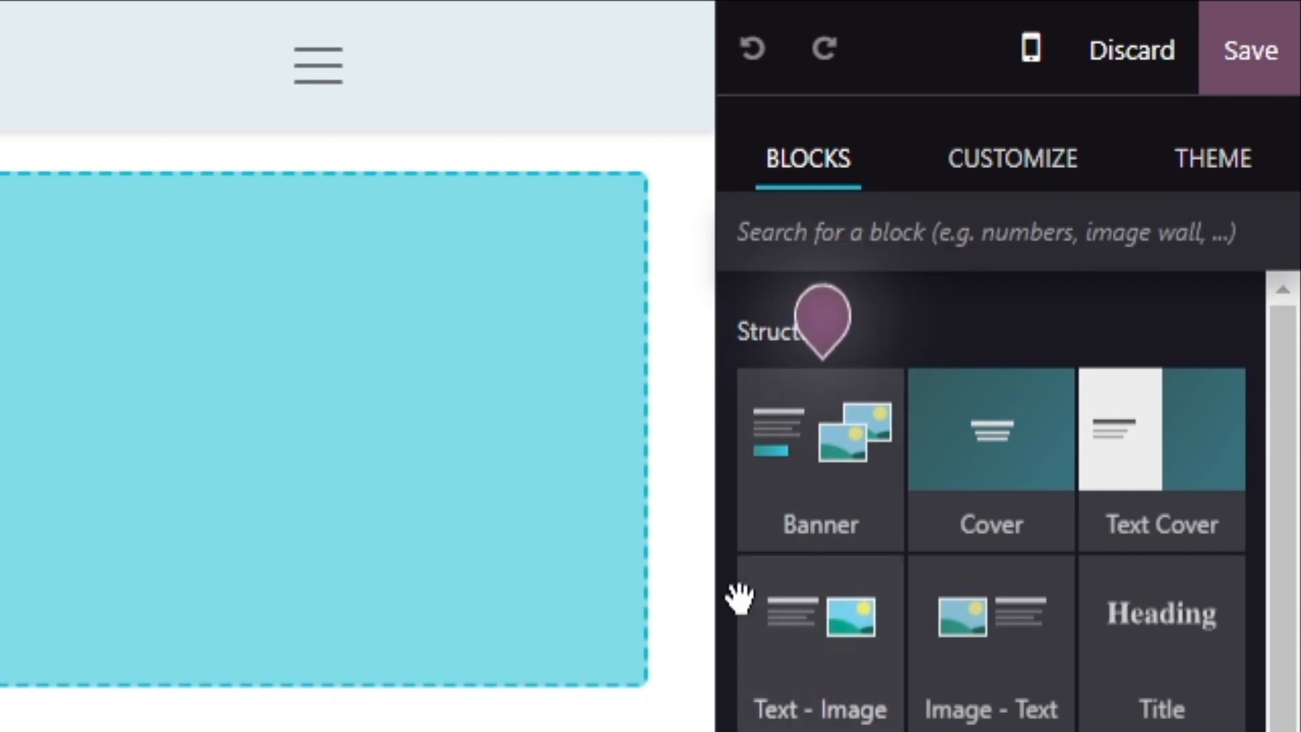
pyautogui.moveTo(816, 494)
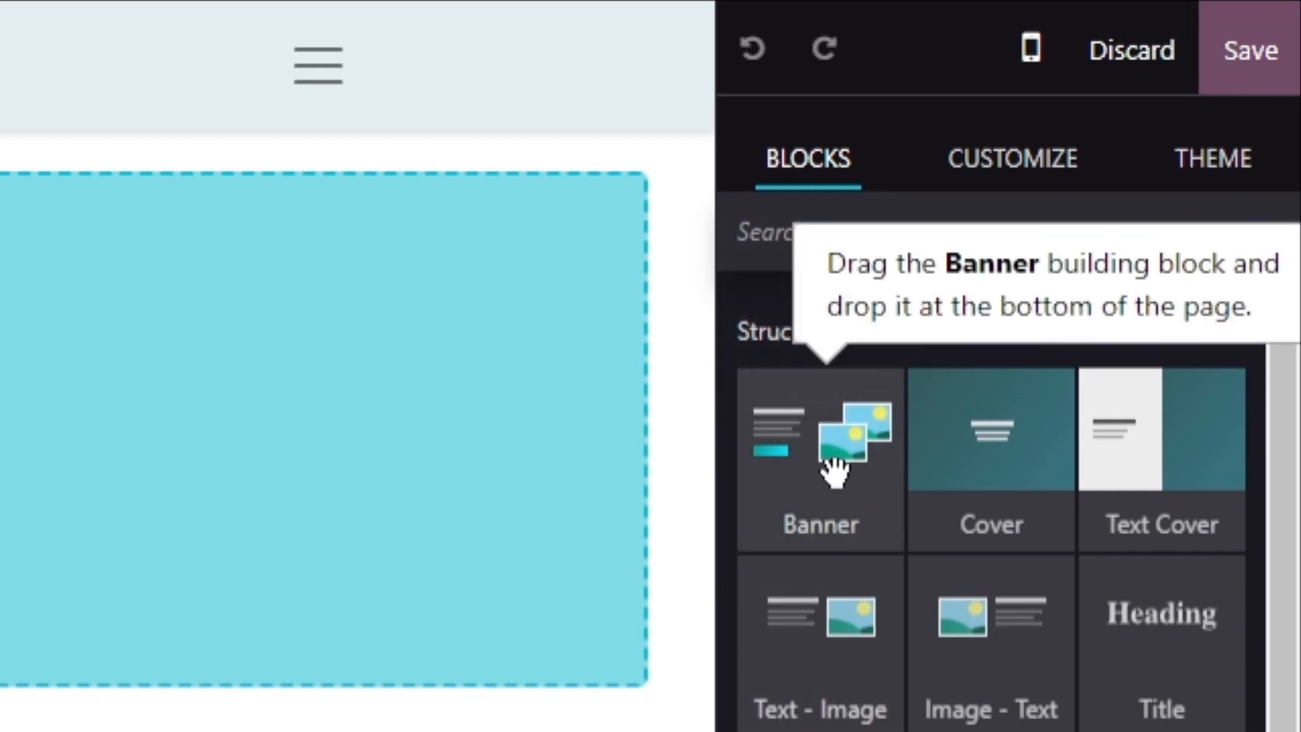
pyautogui.moveTo(831, 447); pyautogui.dragTo(535, 151)
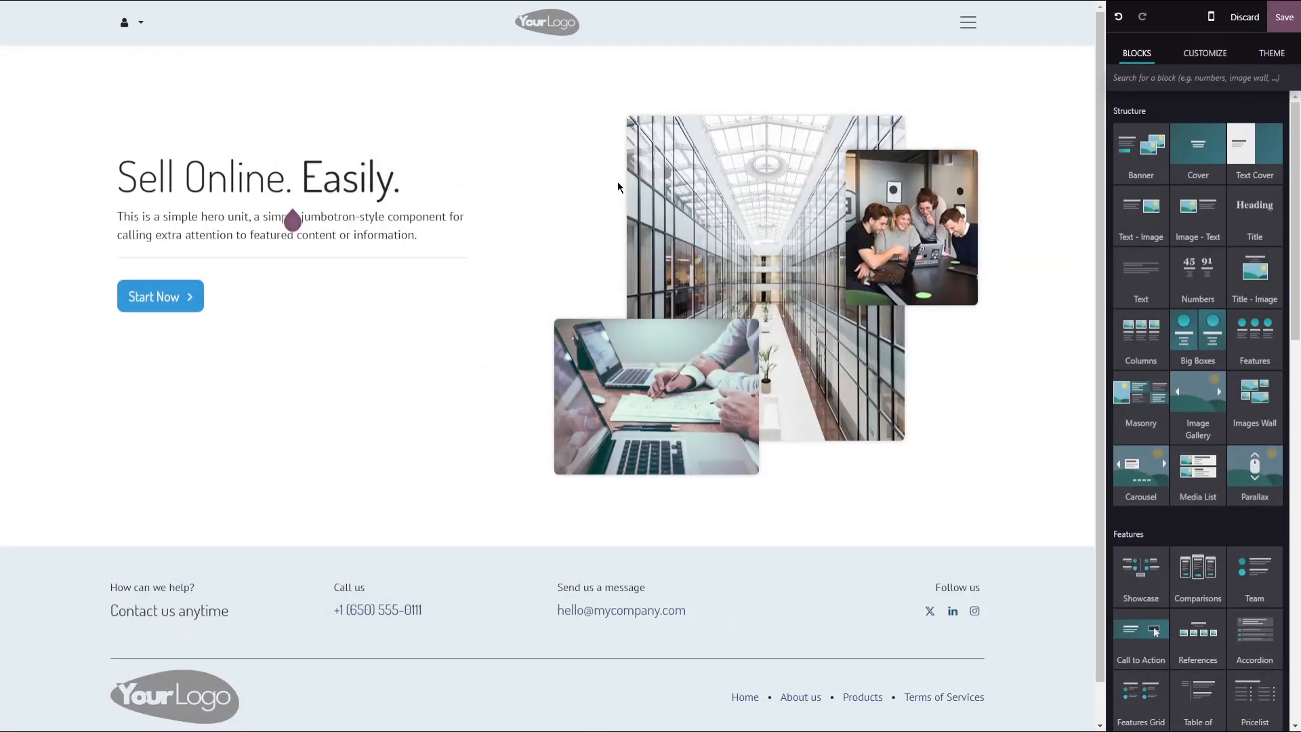
# - Replace the banner's heading with "Welcome to my website" and its paragraph with "This is a sample website."
pyautogui.doubleClick(252, 185)
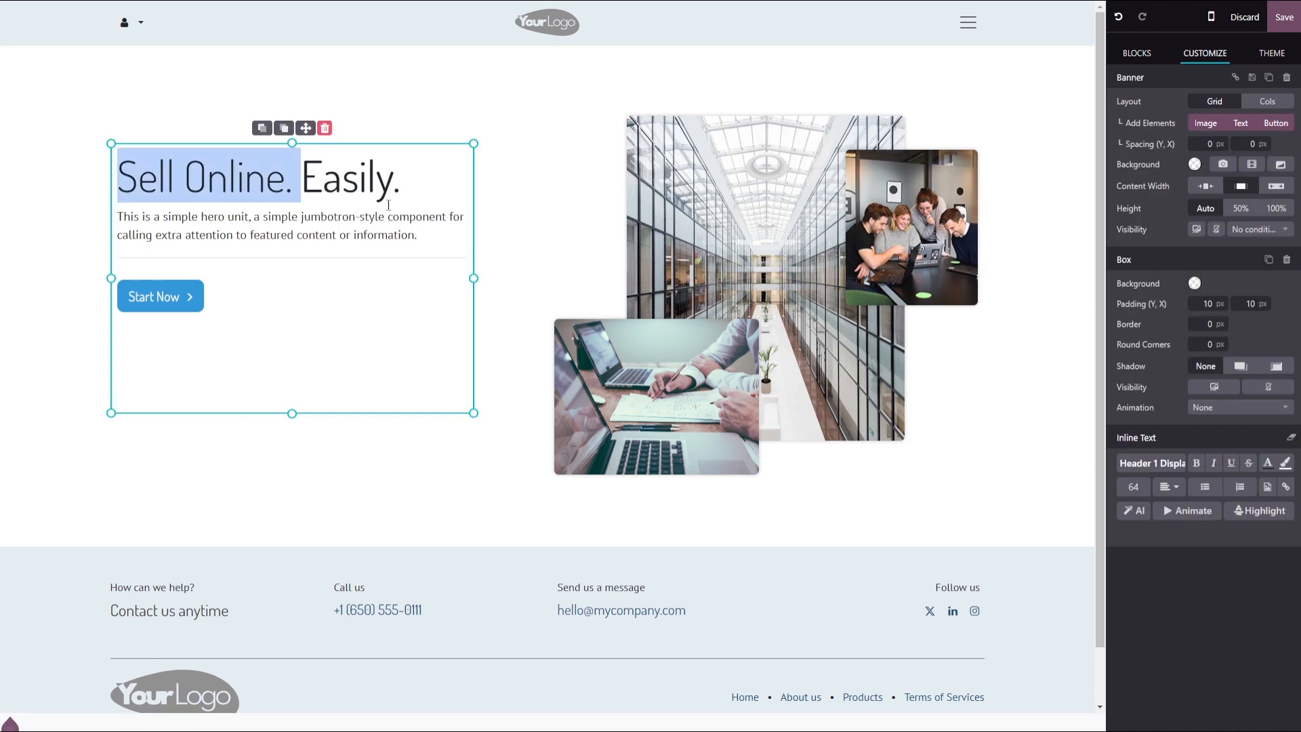
pyautogui.moveTo(431, 170); pyautogui.dragTo(104, 160)
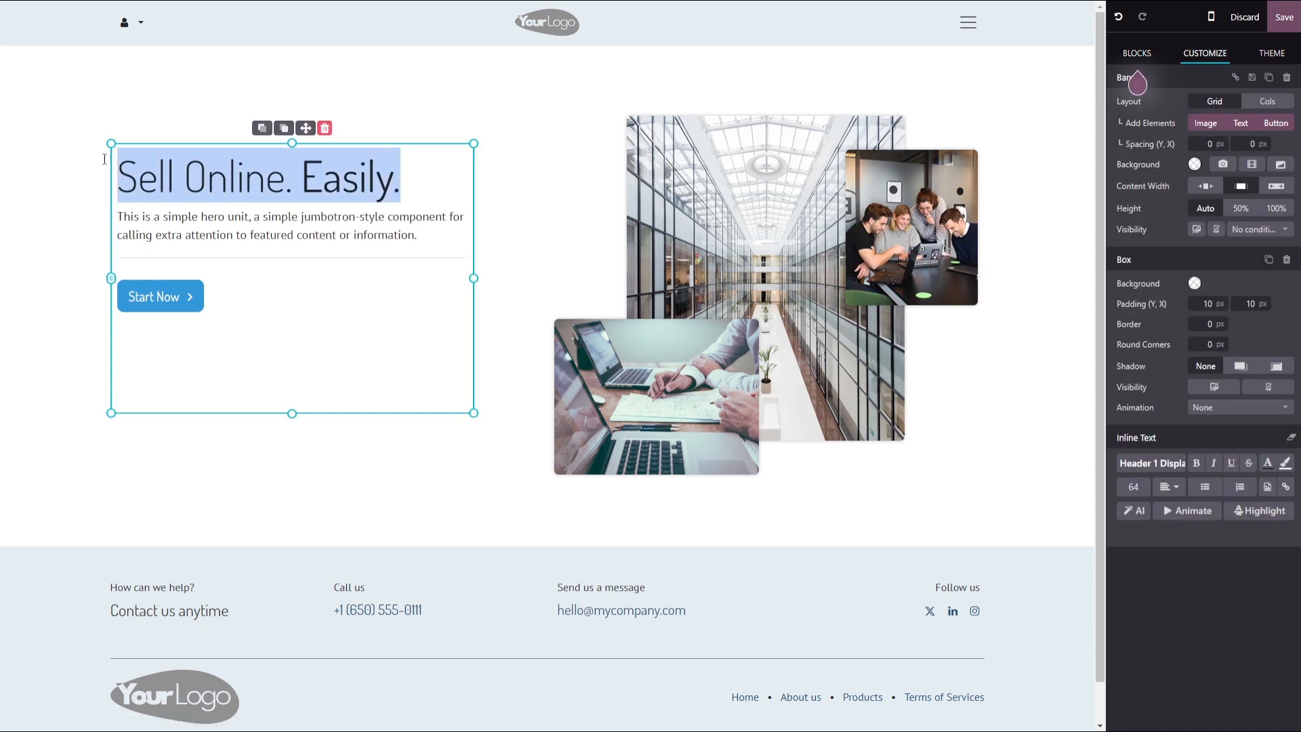
pyautogui.write('Welcome ')
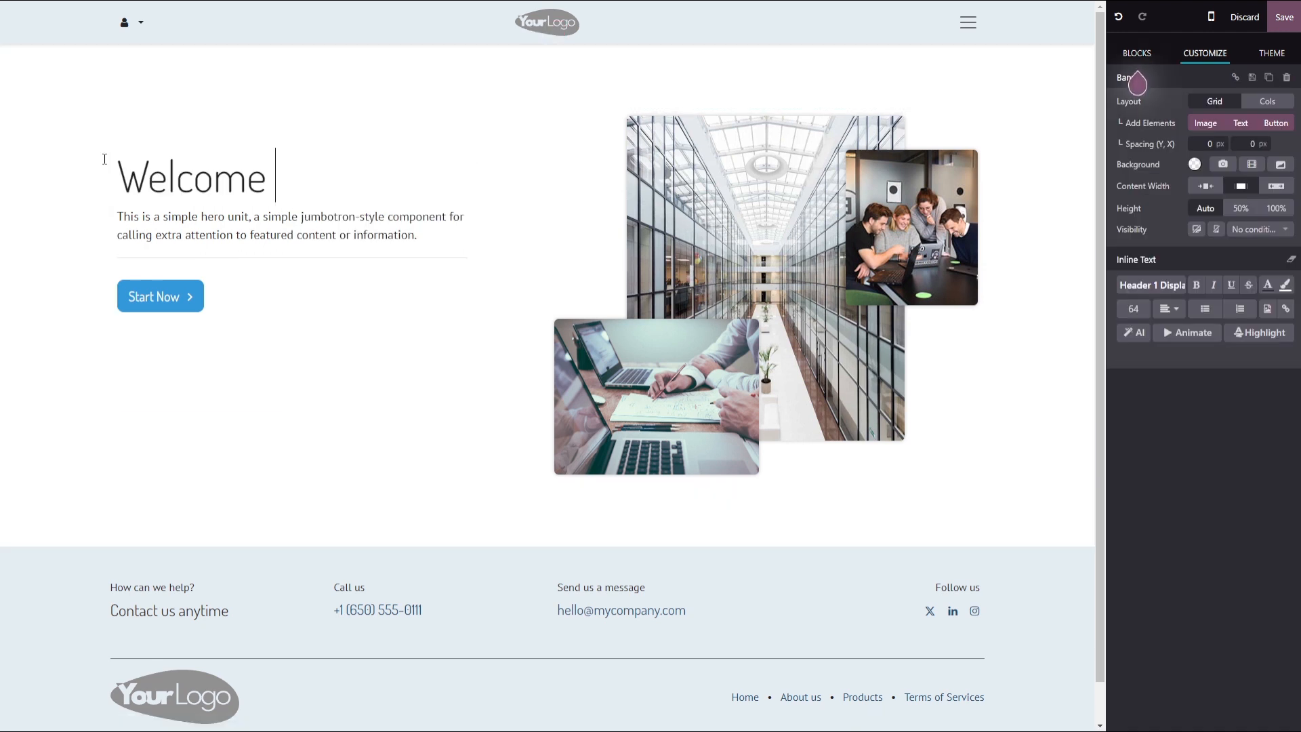
pyautogui.write('to my website')
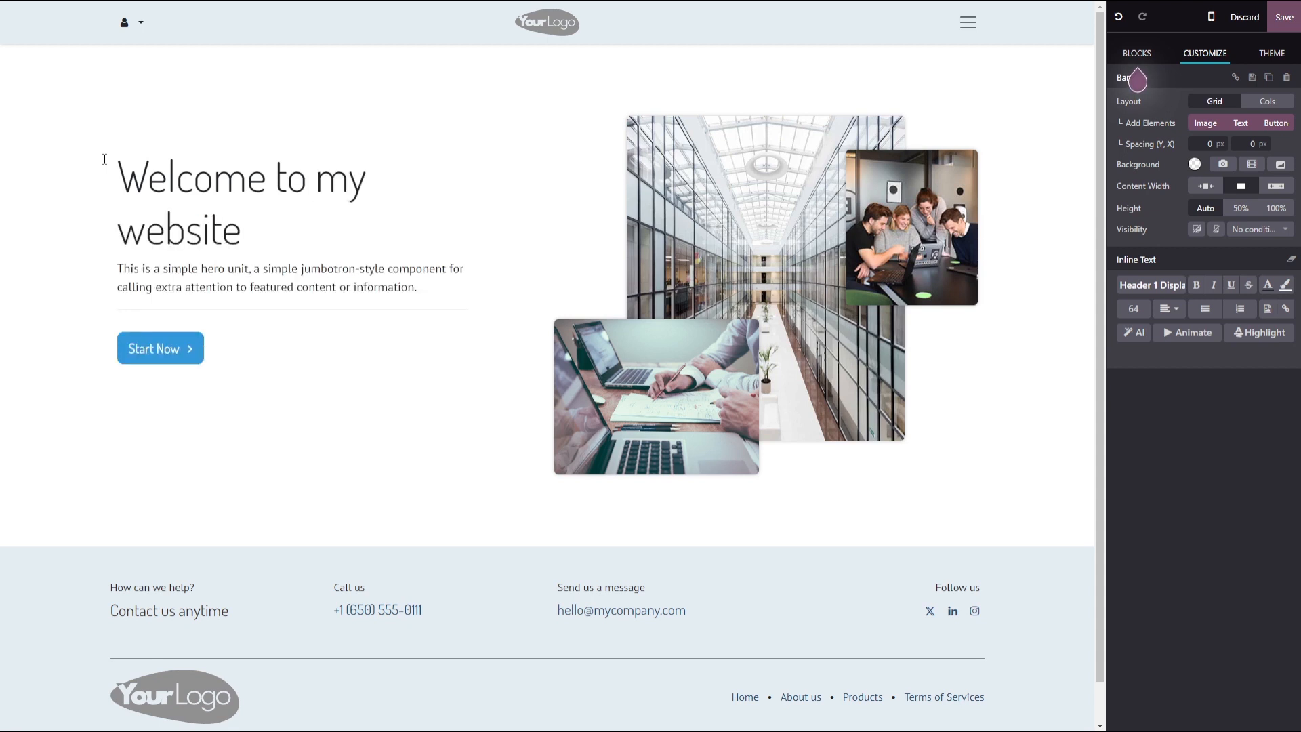
pyautogui.tripleClick(357, 287)
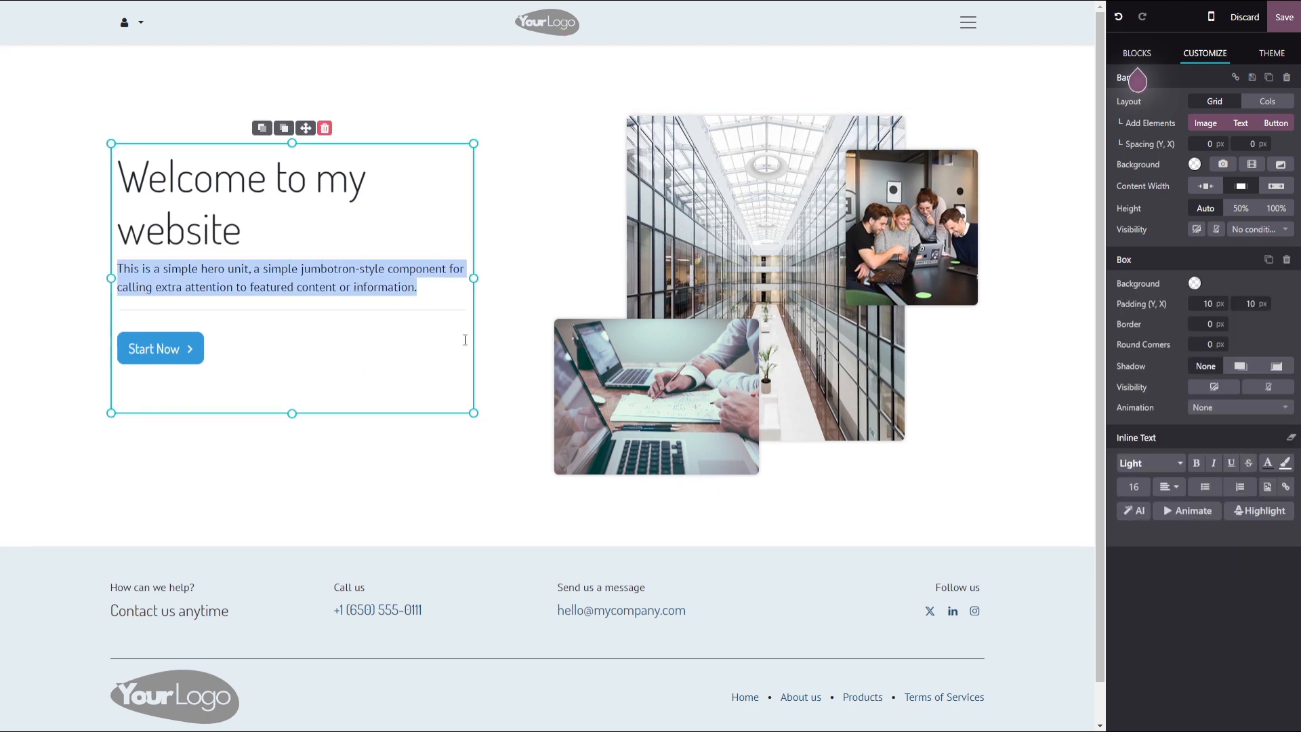
pyautogui.write('This is a sample')
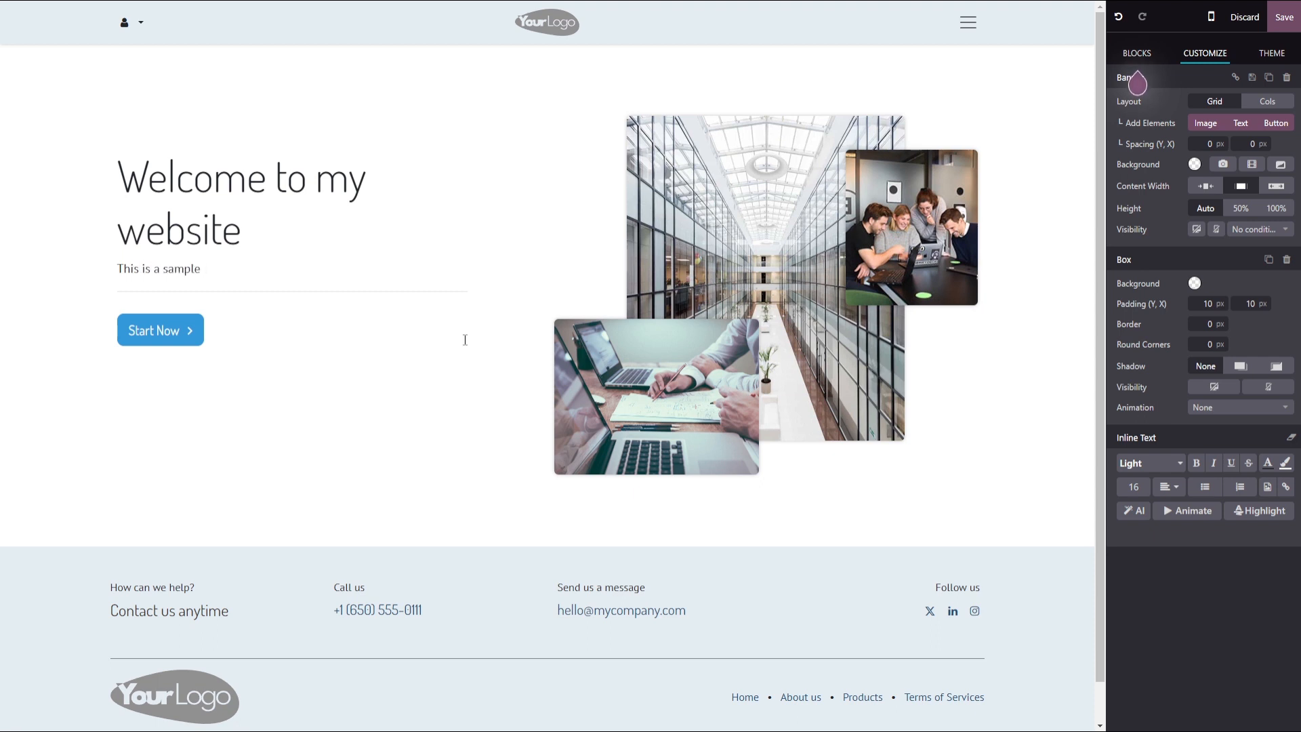
pyautogui.write(' website.')
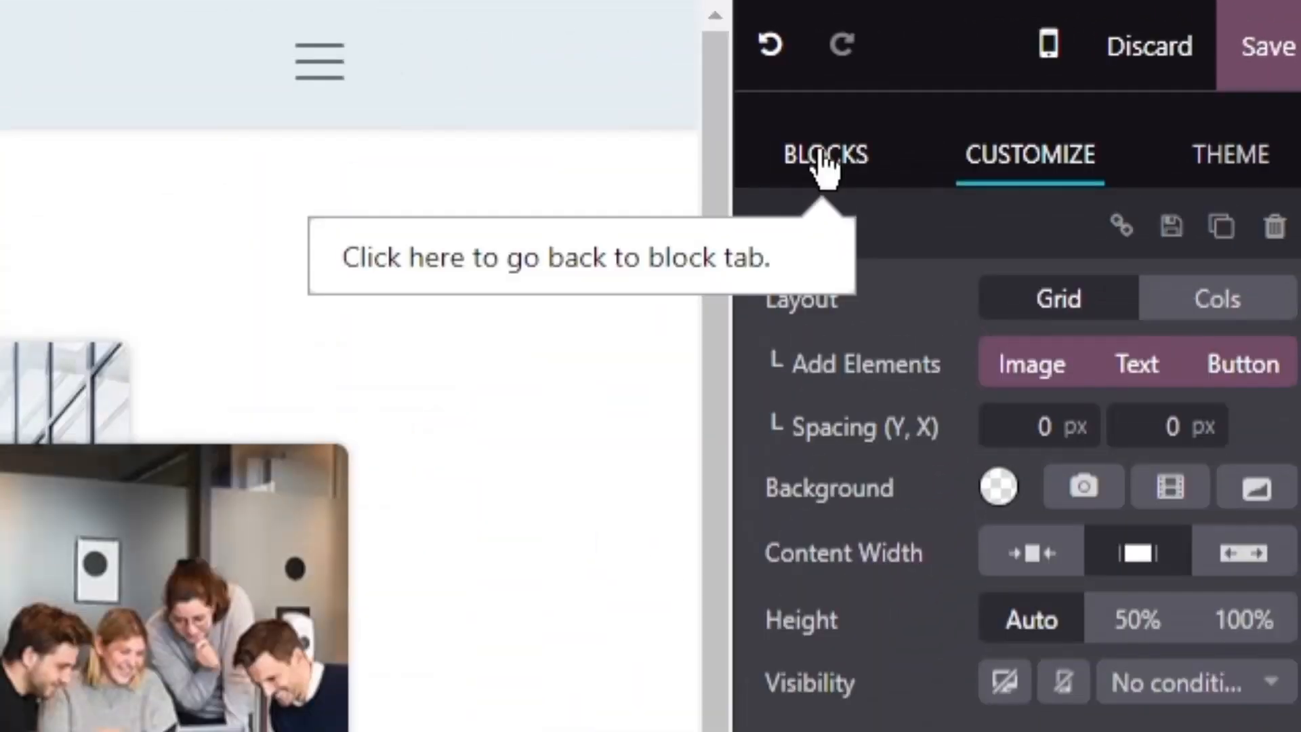
# - Add a Columns block below the banner and change its three column headings to "Text 1", "Text 2" and "Text 3"
pyautogui.click(825, 167)
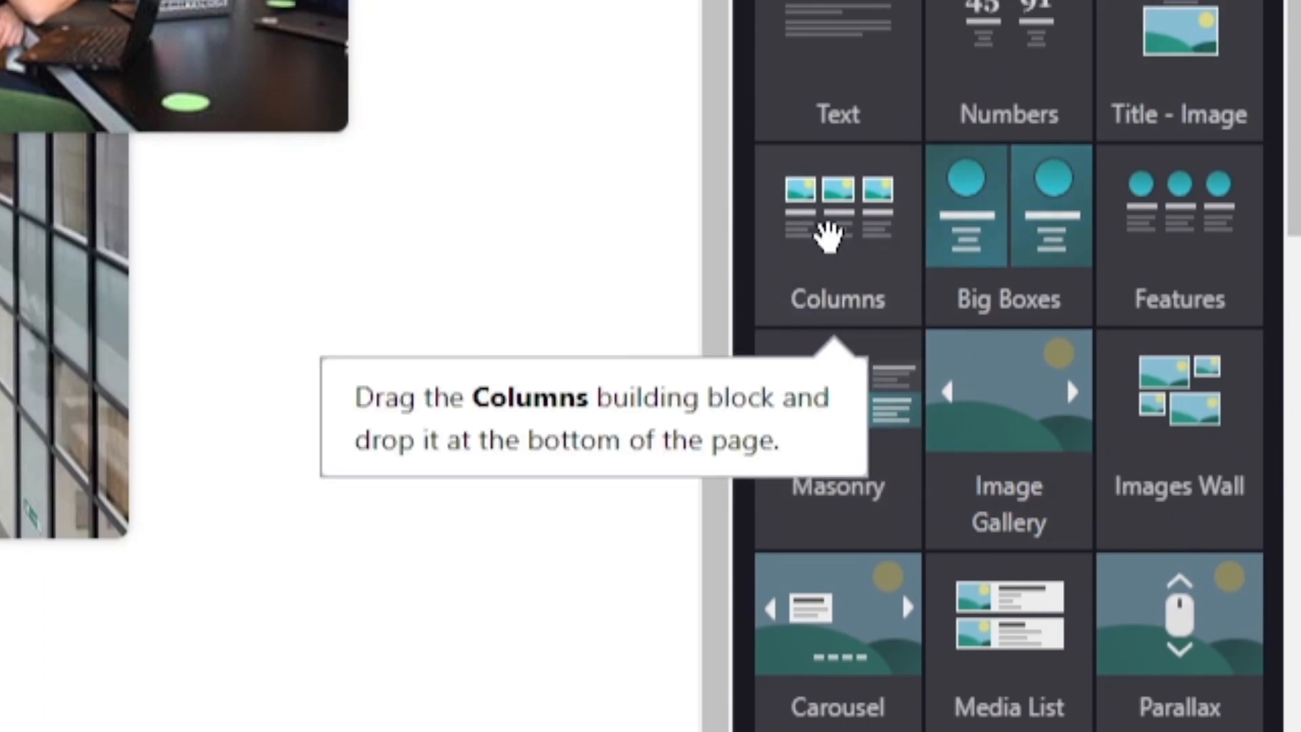
pyautogui.moveTo(859, 237); pyautogui.dragTo(479, 347)
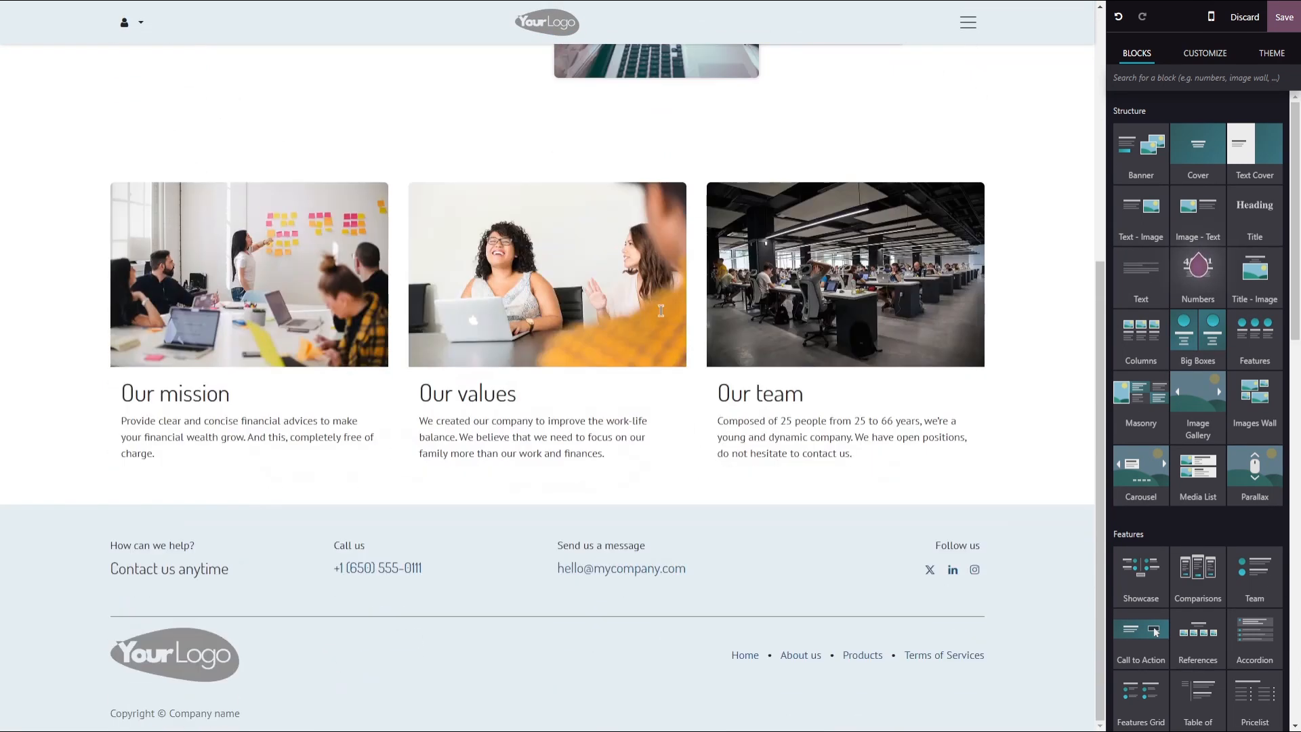
pyautogui.click(508, 432)
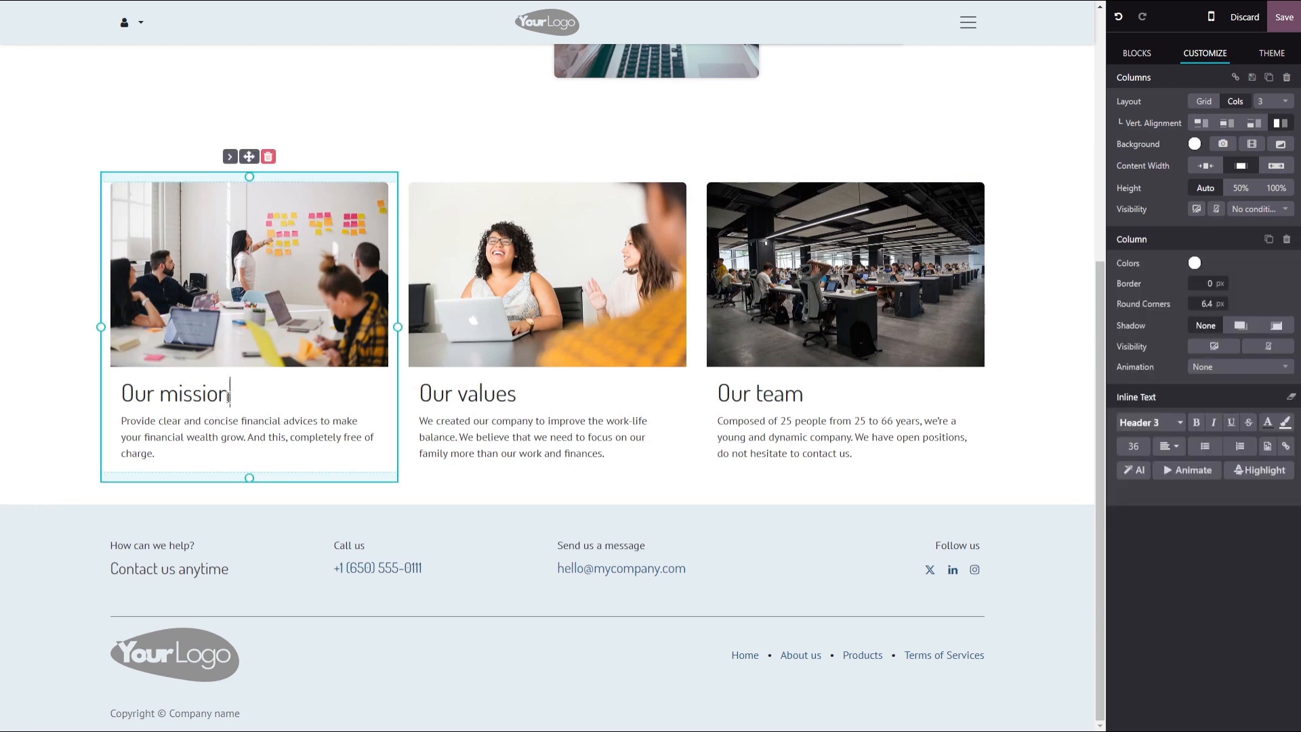
pyautogui.moveTo(229, 397); pyautogui.dragTo(126, 400)
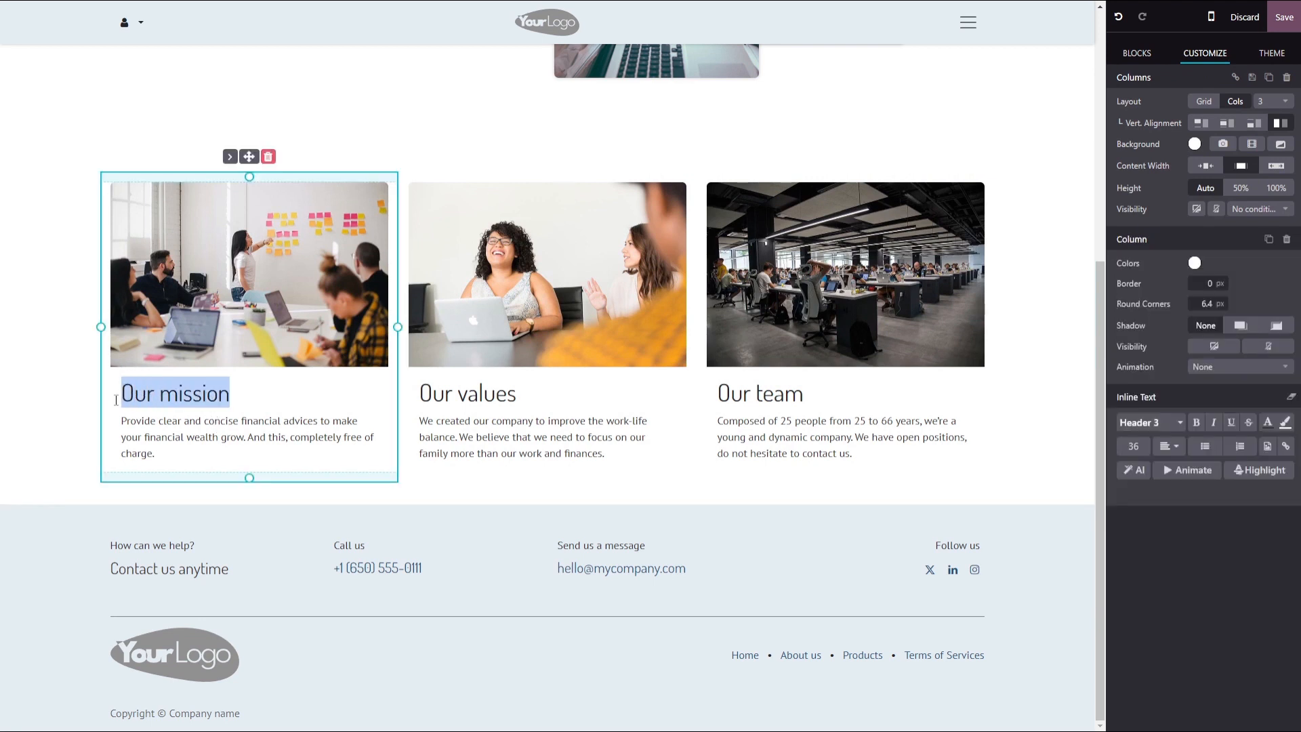
pyautogui.write('Text 1')
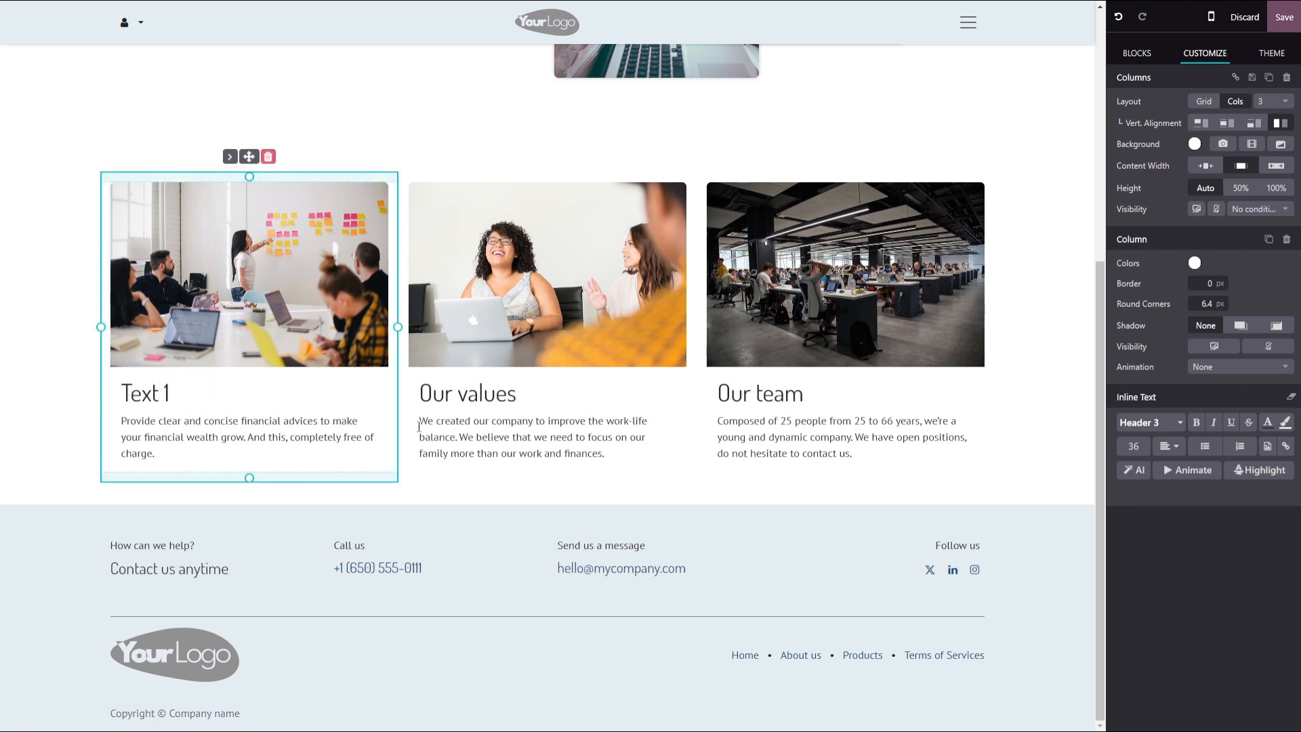
pyautogui.tripleClick(472, 394)
pyautogui.write('Te')
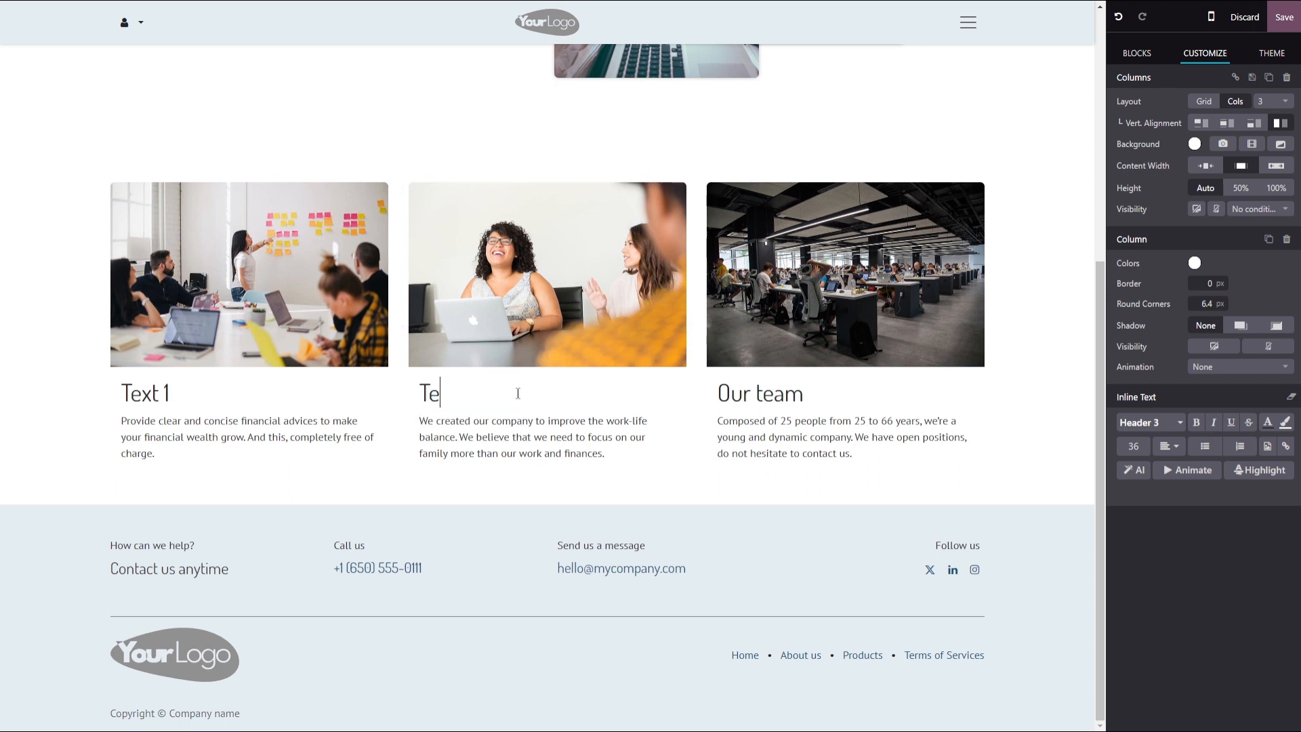
pyautogui.write('xt 2')
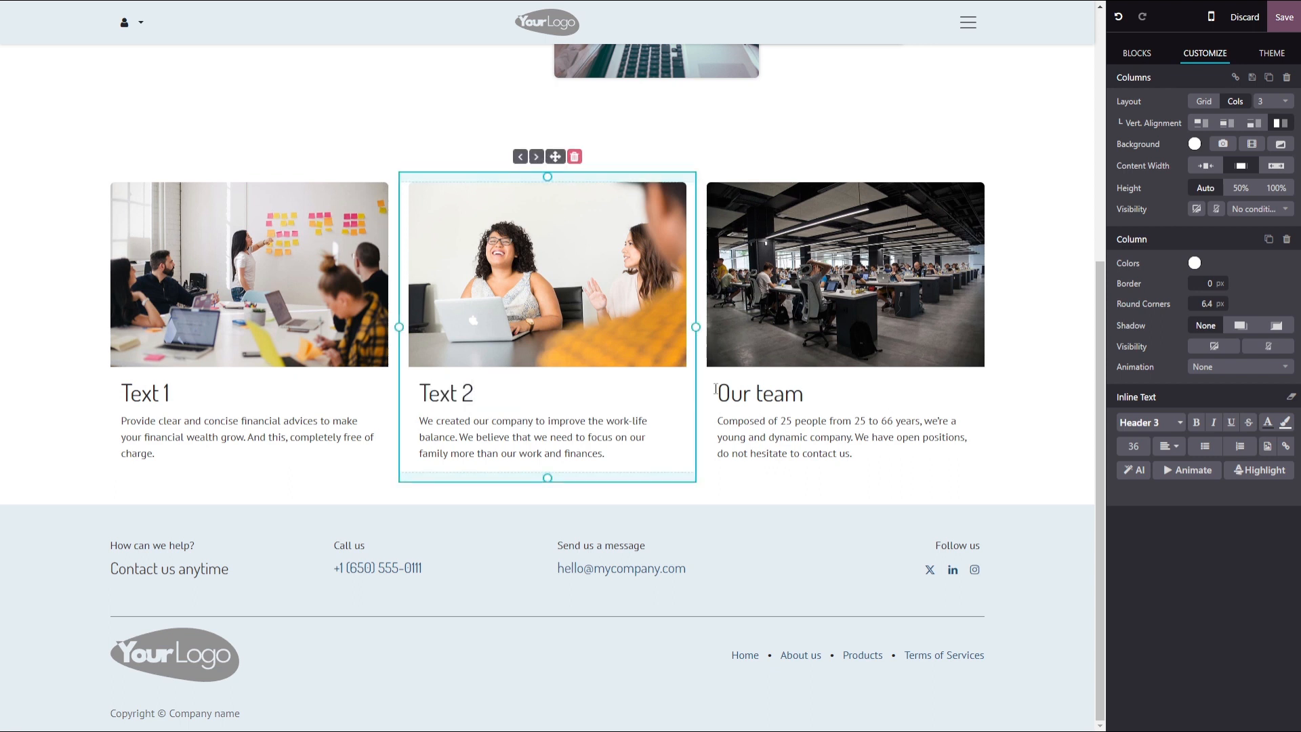
pyautogui.tripleClick(767, 395)
pyautogui.write('Text 3')
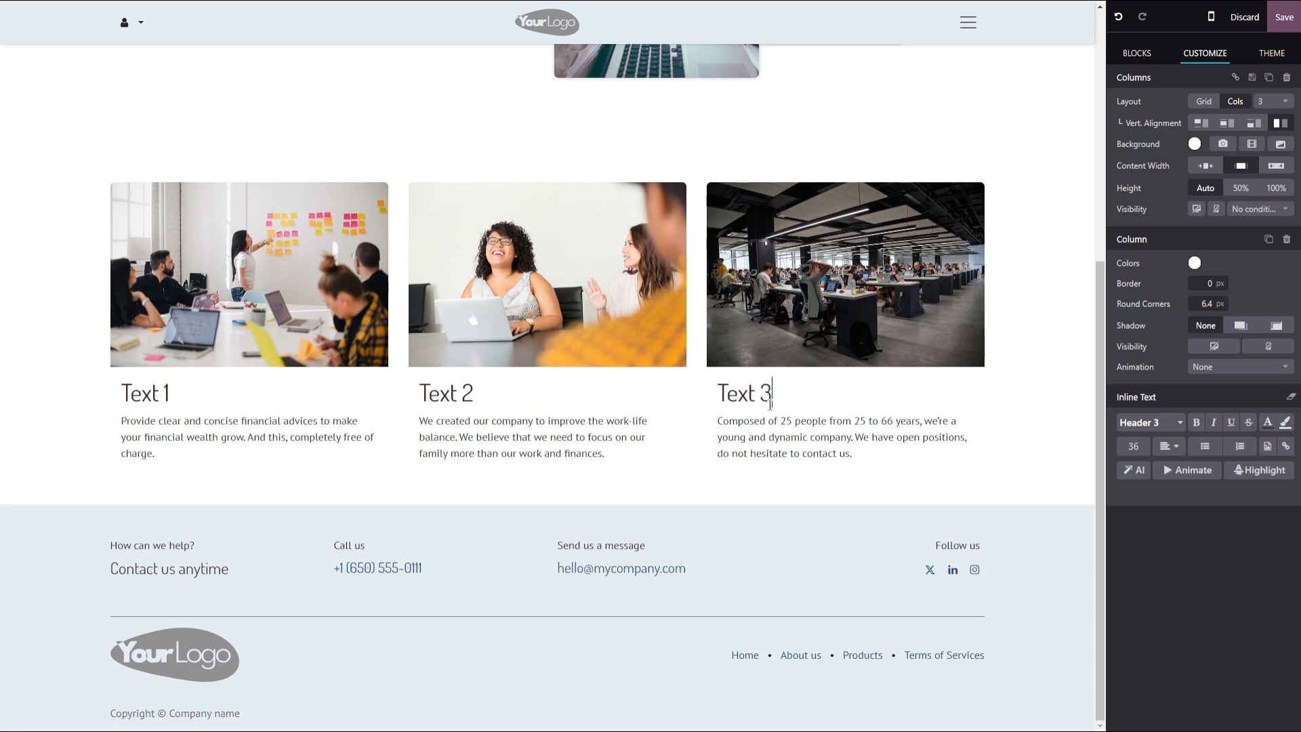
pyautogui.click(163, 439)
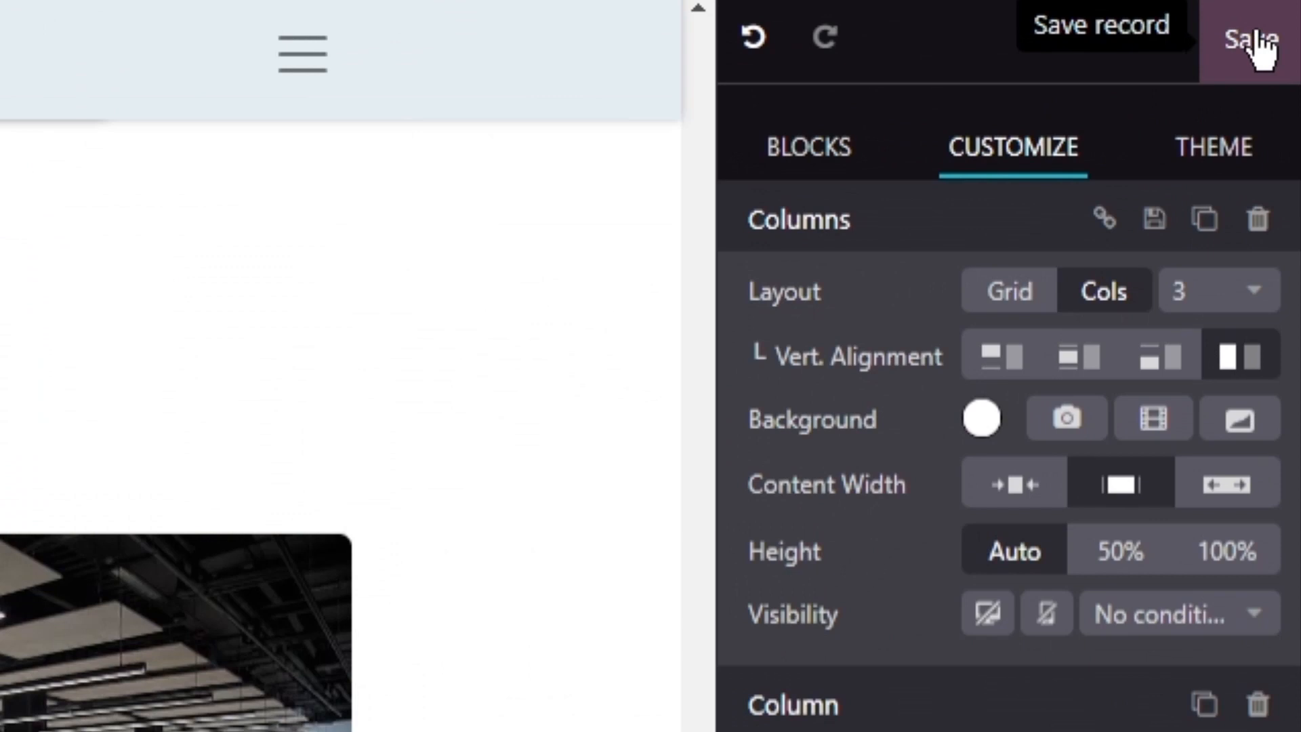
# - Save the homepage changes and look over the saved page from the banner to the columns
pyautogui.click(1254, 42)
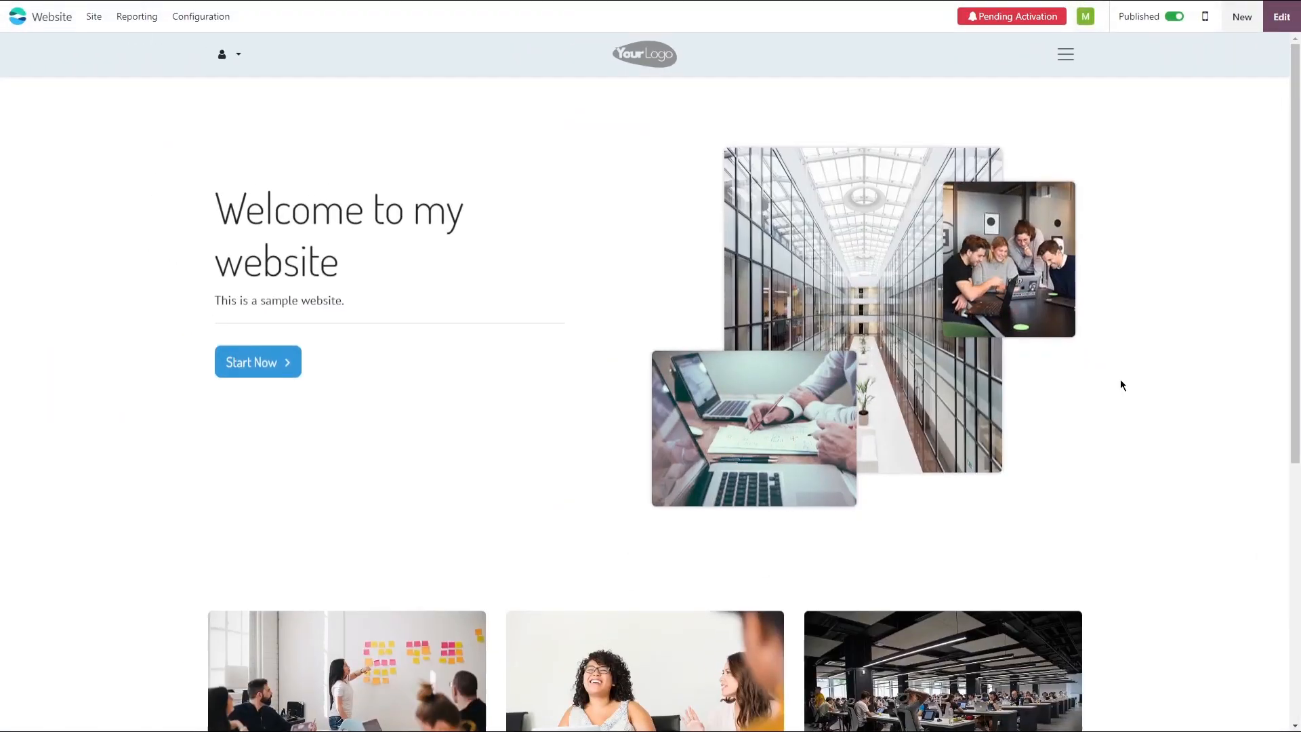
pyautogui.scroll(-6, 1120, 380)
pyautogui.scroll(5, 1120, 381)
pyautogui.scroll(-4, 1120, 380)
pyautogui.scroll(6, 1120, 380)
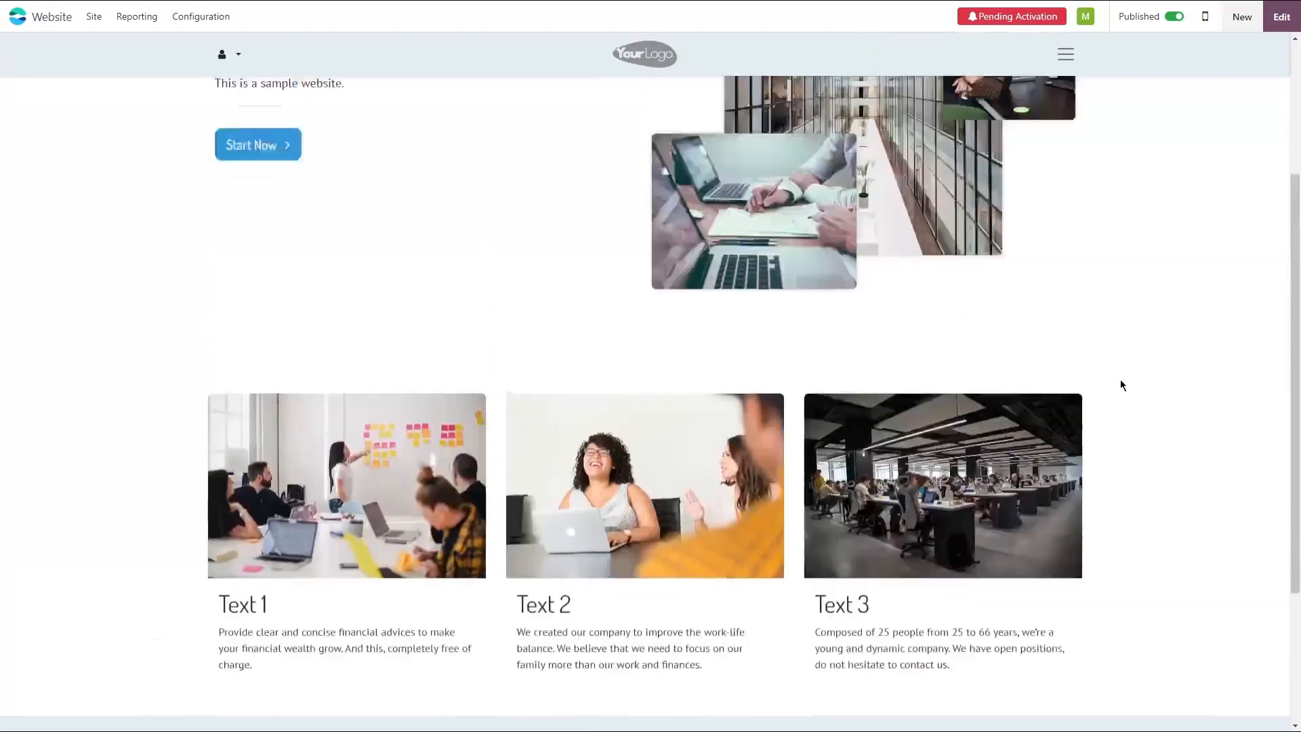
pyautogui.scroll(-4, 1120, 385)
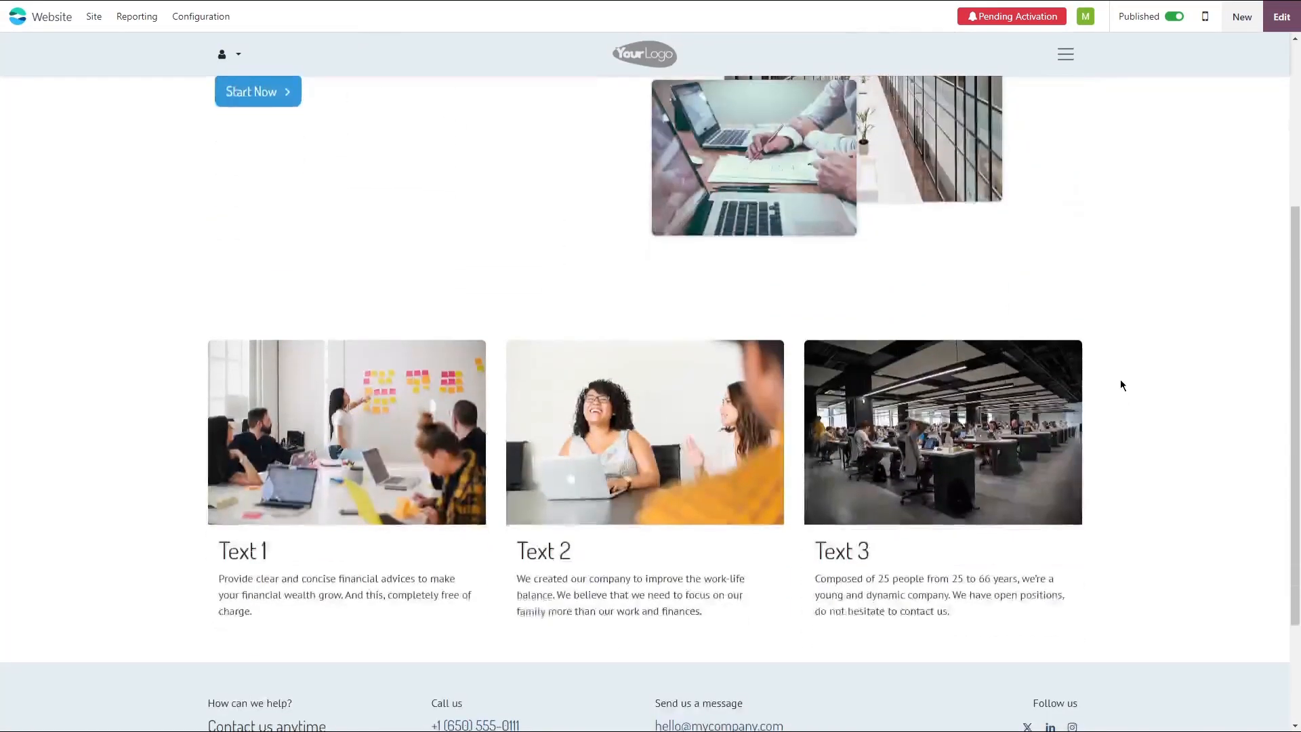
pyautogui.scroll(3, 1125, 380)
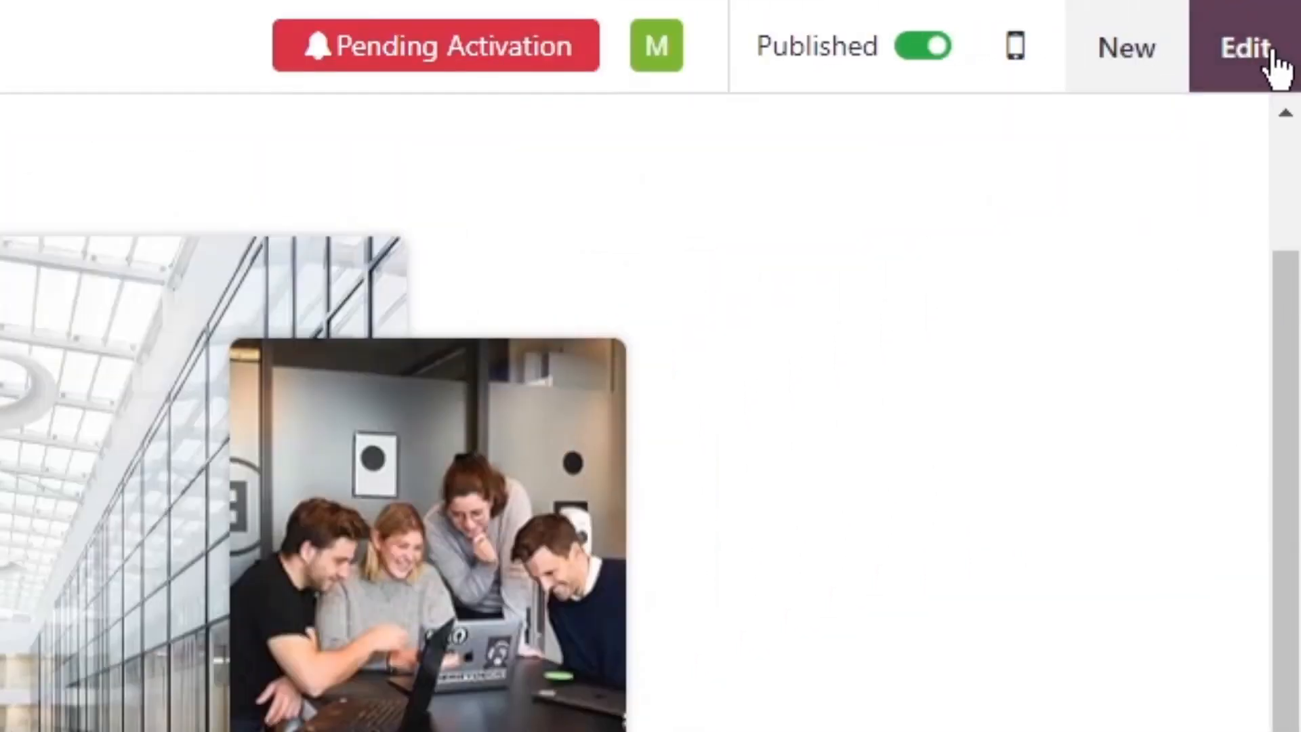
# - In edit mode, add an Image - Text block below the columns and set its heading to "Text 4"
pyautogui.click(1284, 18)
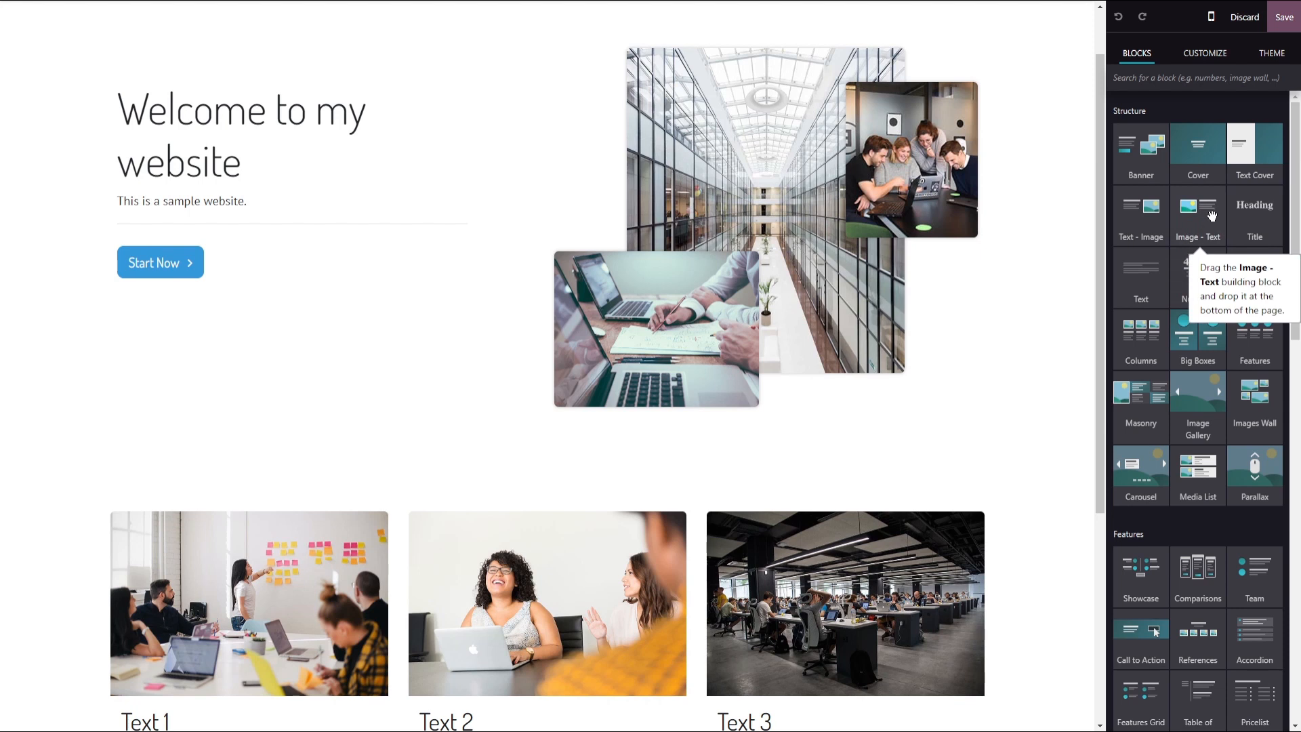
pyautogui.moveTo(1200, 223); pyautogui.dragTo(563, 536)
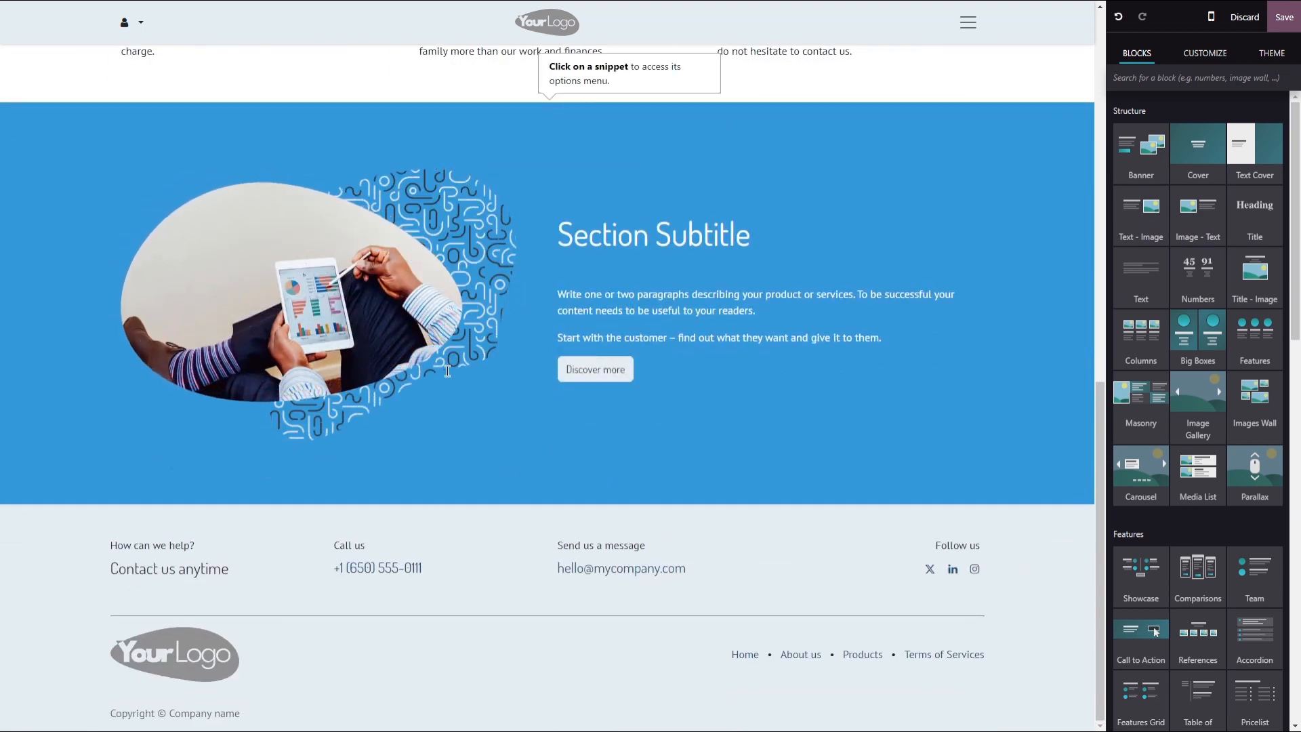
pyautogui.tripleClick(630, 237)
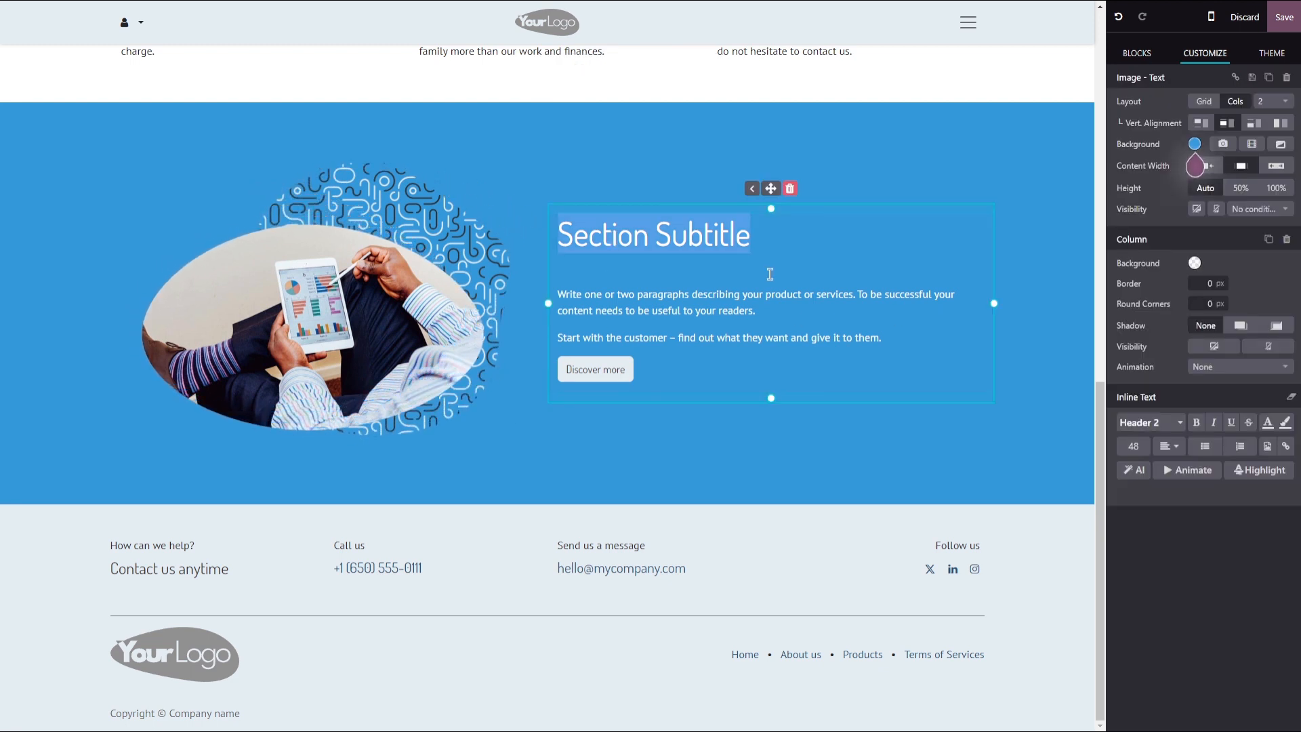
pyautogui.write('Text 4')
# - Change the label of the "Discover more" button in the Image - Text block to "Click Here"
pyautogui.tripleClick(730, 313)
pyautogui.click(590, 289)
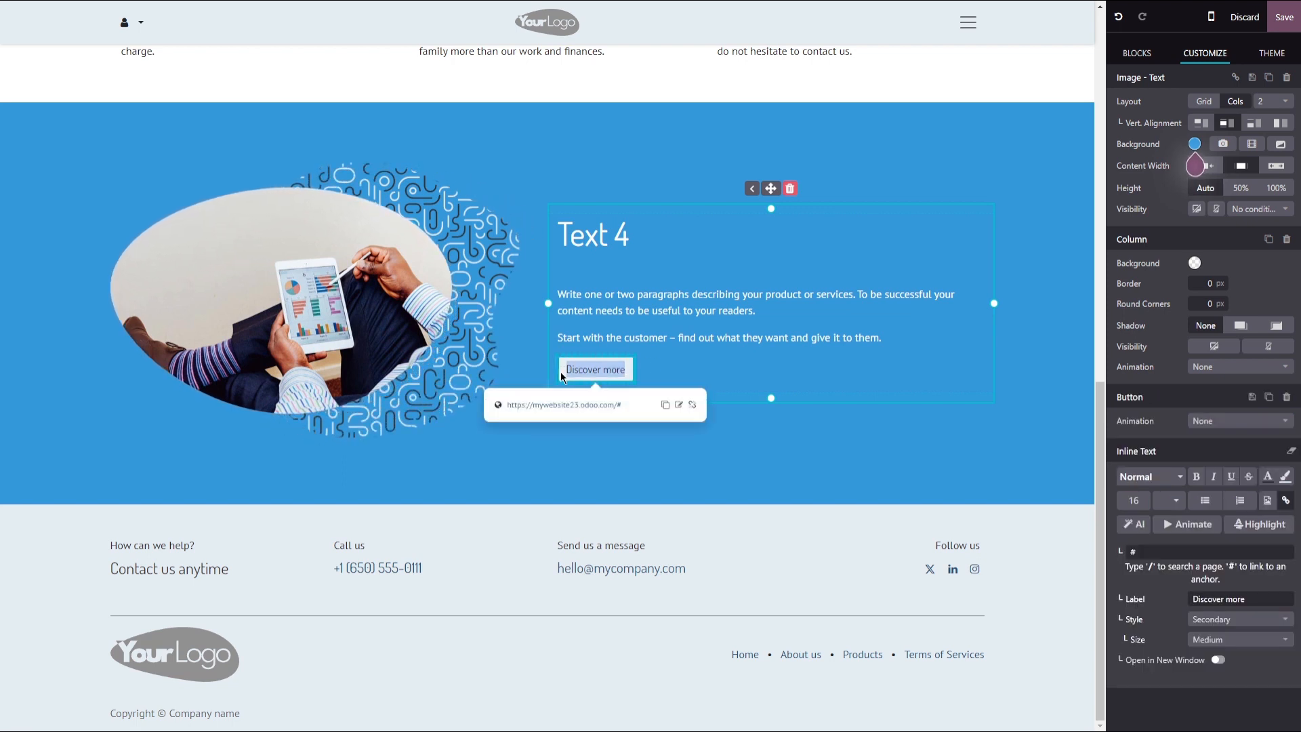
pyautogui.write('Click')
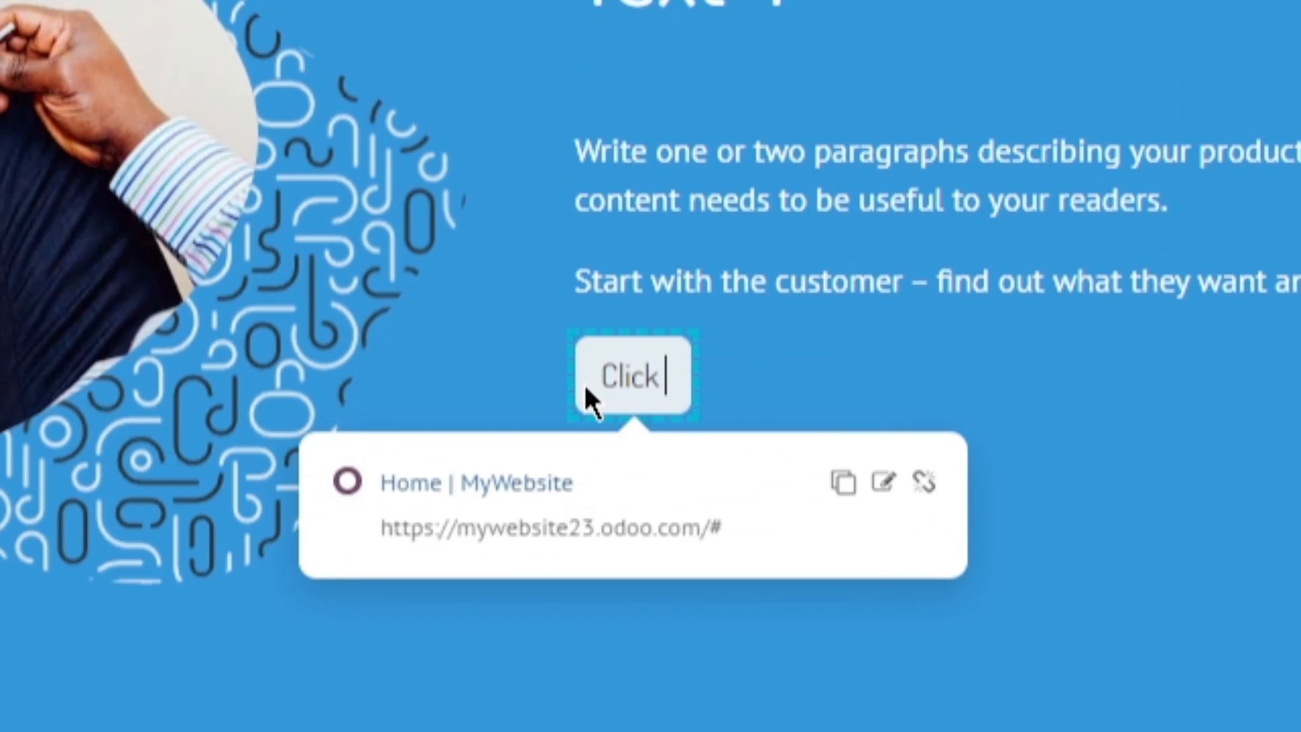
pyautogui.write(' Here')
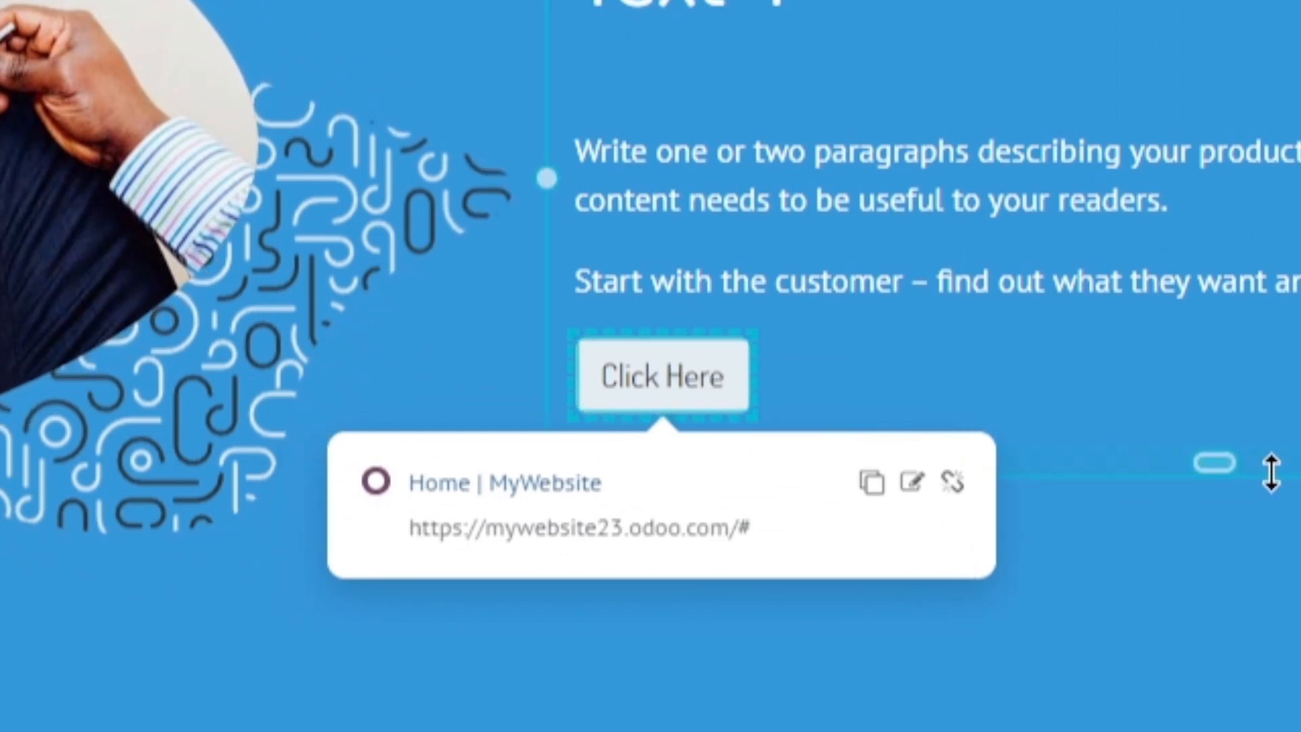
pyautogui.click(1298, 468)
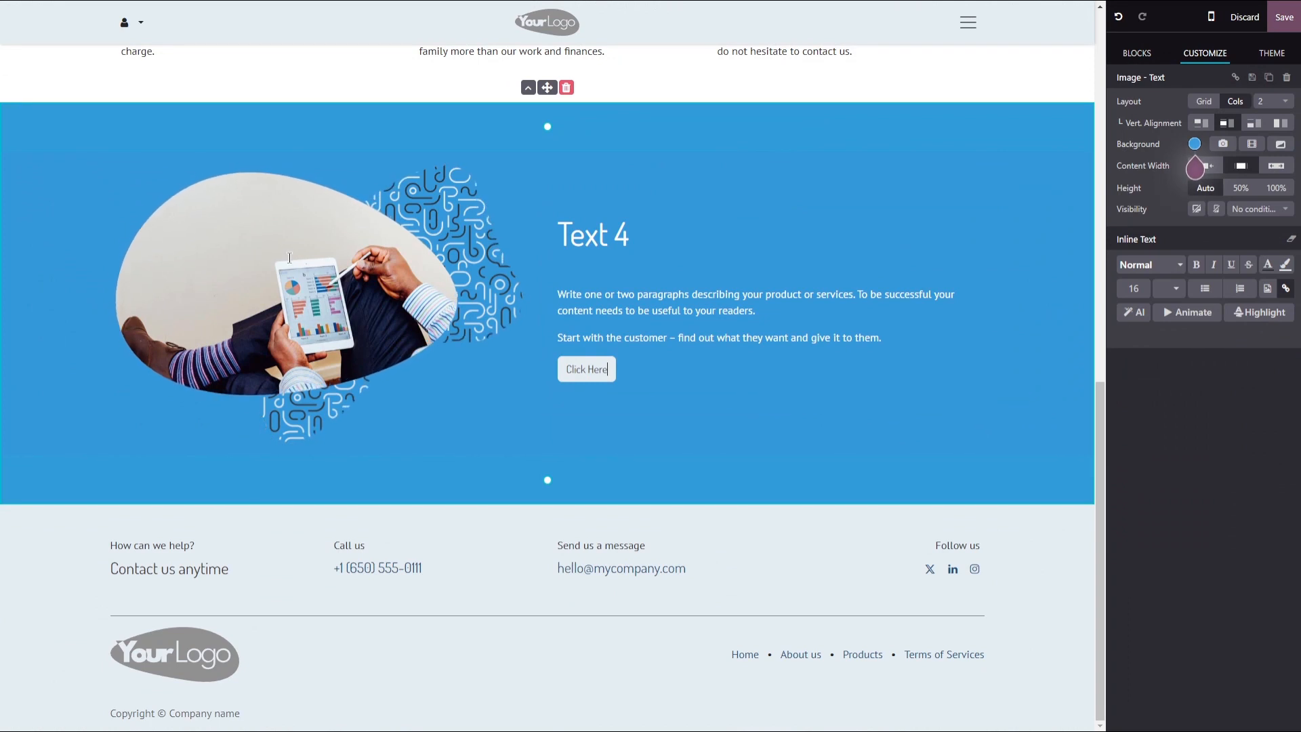
# - Replace the picture in the Image - Text block with the uploaded file pexels-olly-840996 from the Pictures folder
pyautogui.click(289, 258)
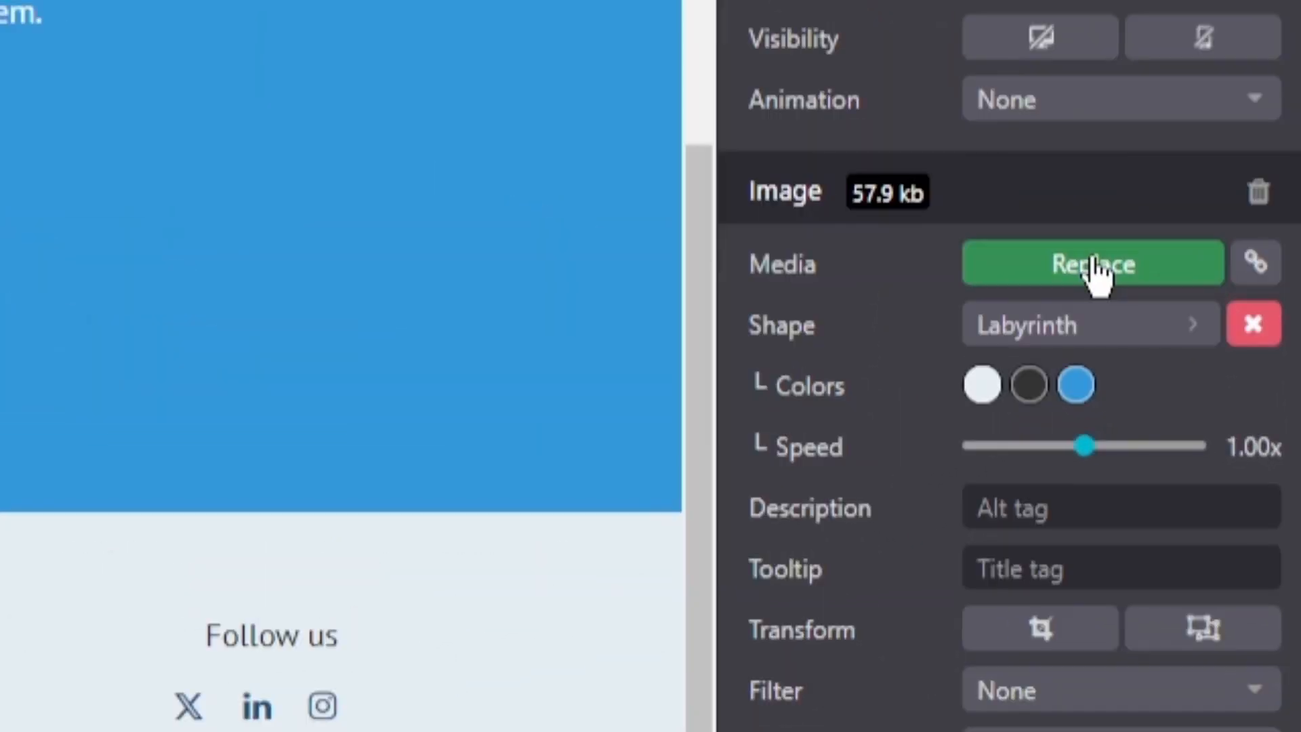
pyautogui.click(1126, 308)
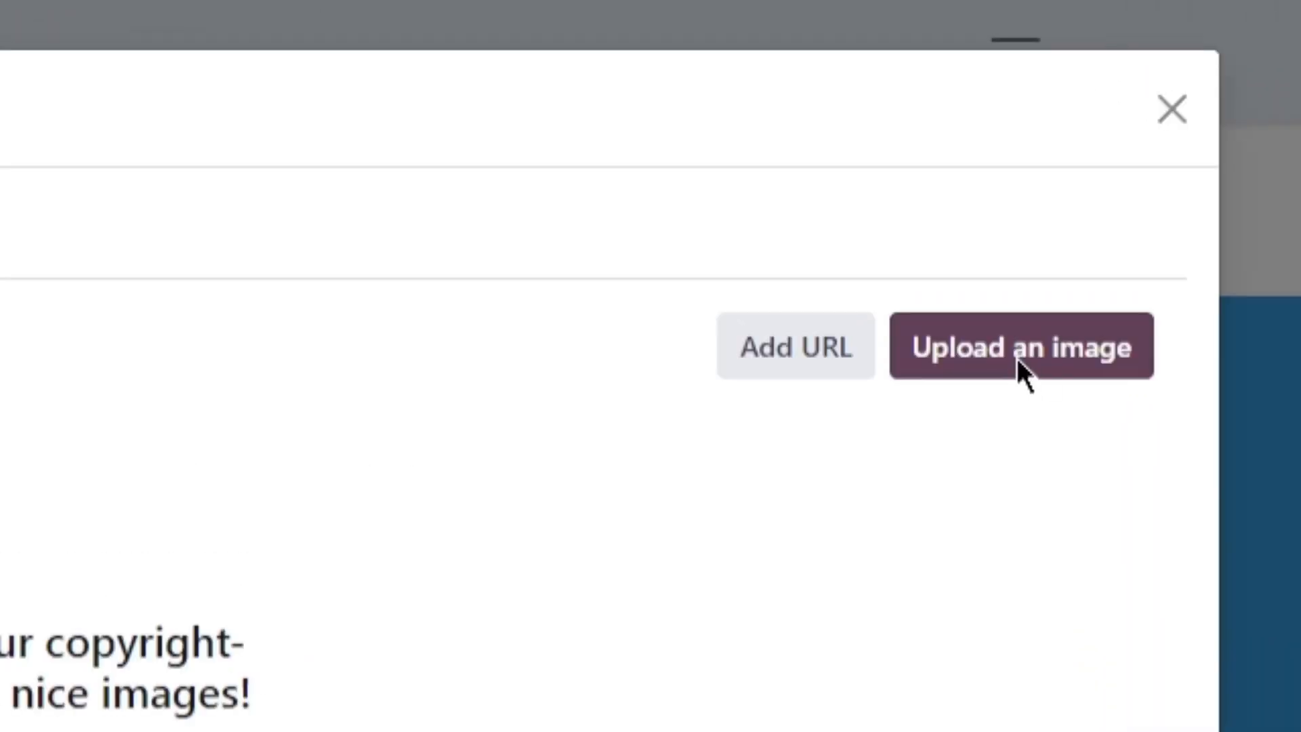
pyautogui.click(1017, 357)
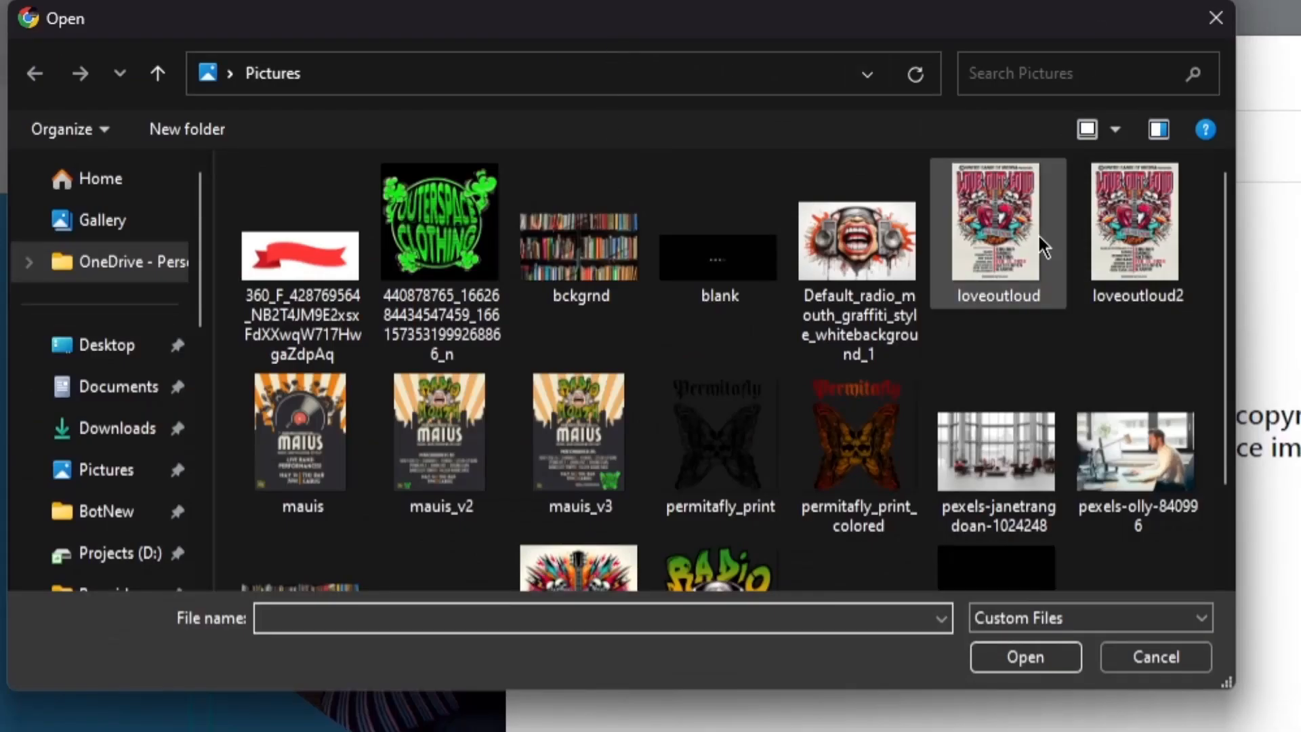
pyautogui.scroll(-2, 926, 398)
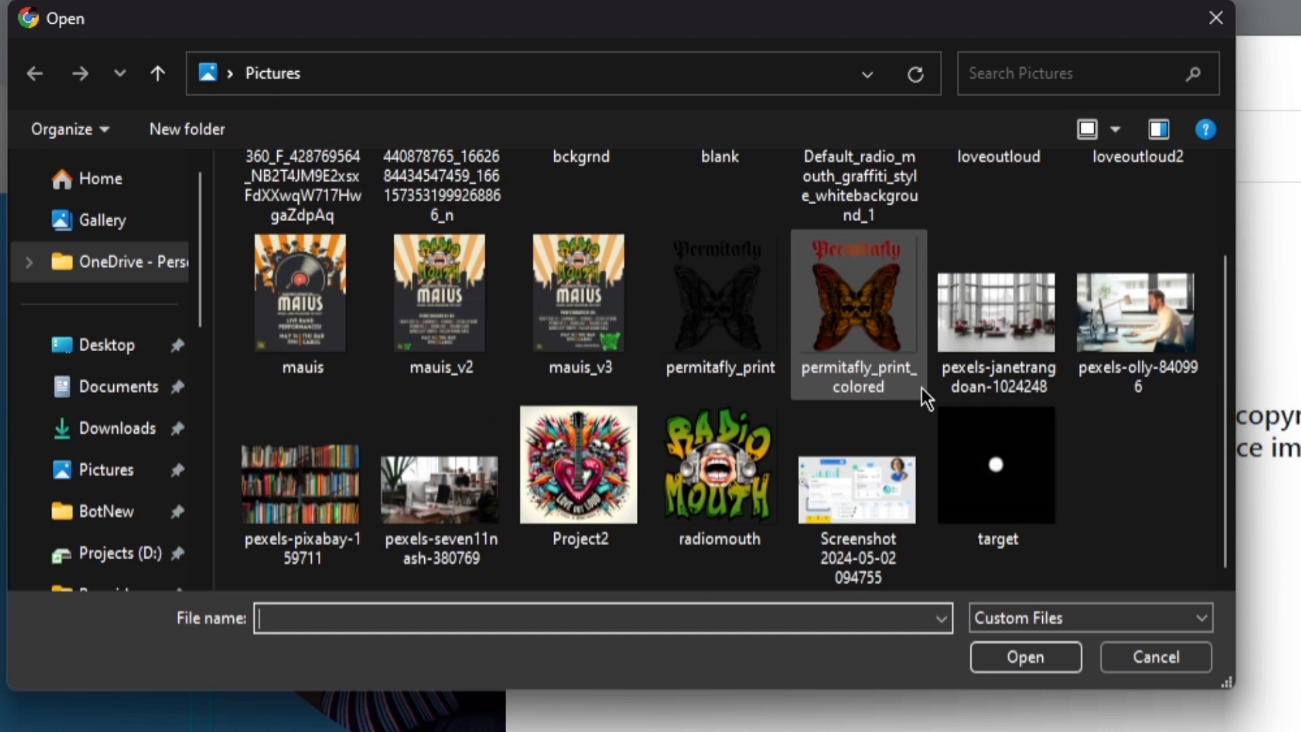
pyautogui.scroll(2, 1099, 527)
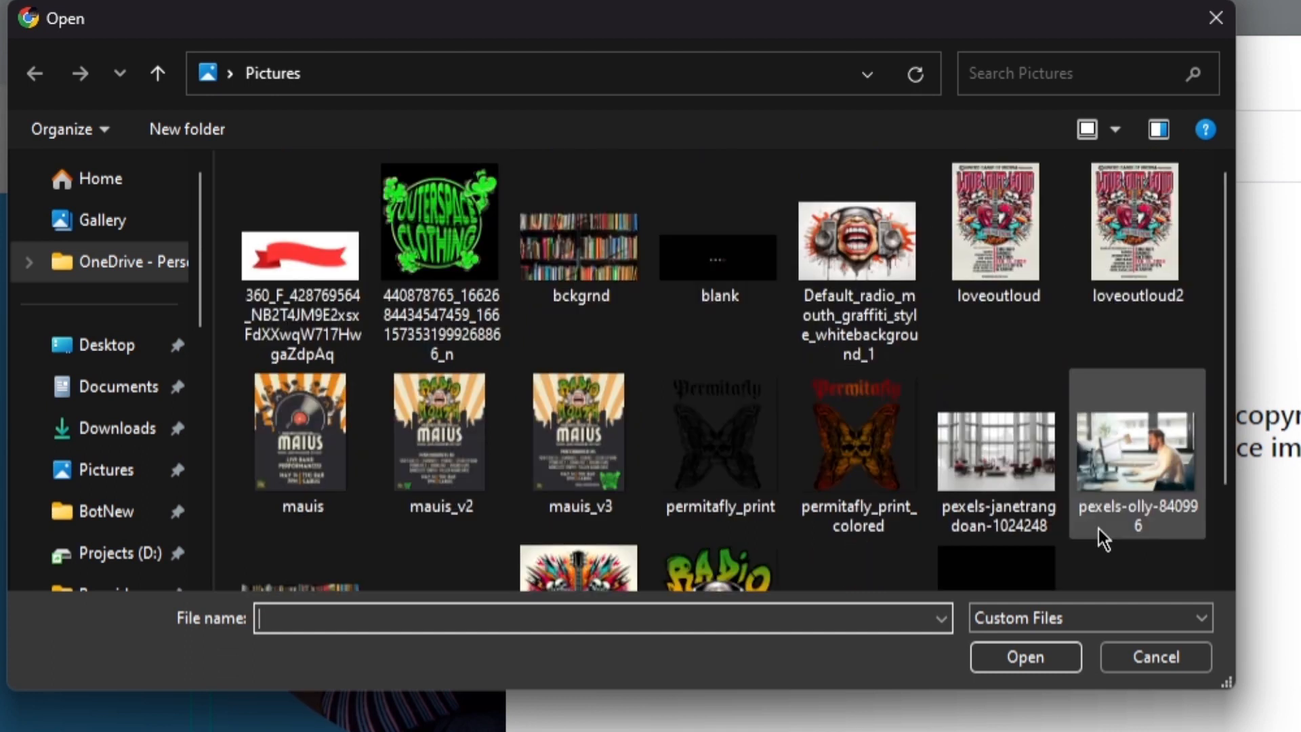
pyautogui.scroll(-2, 1112, 450)
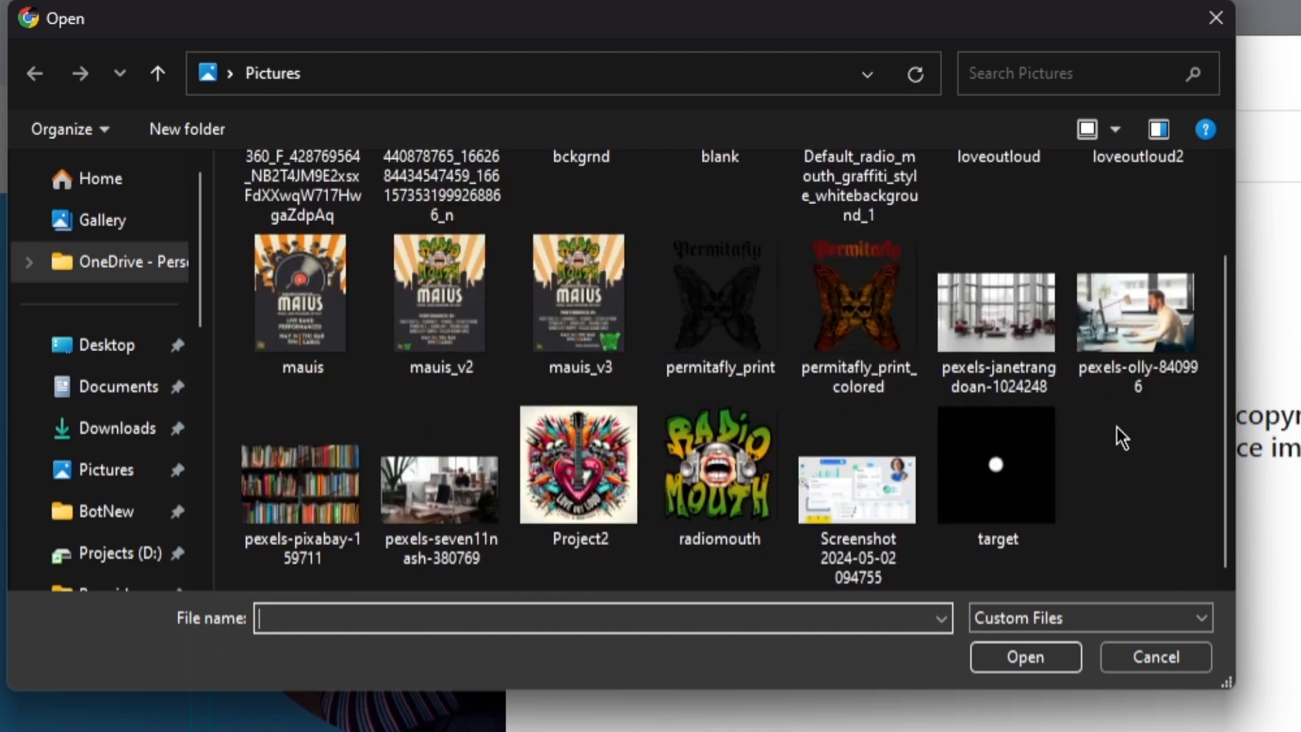
pyautogui.click(1141, 319)
pyautogui.click(1038, 661)
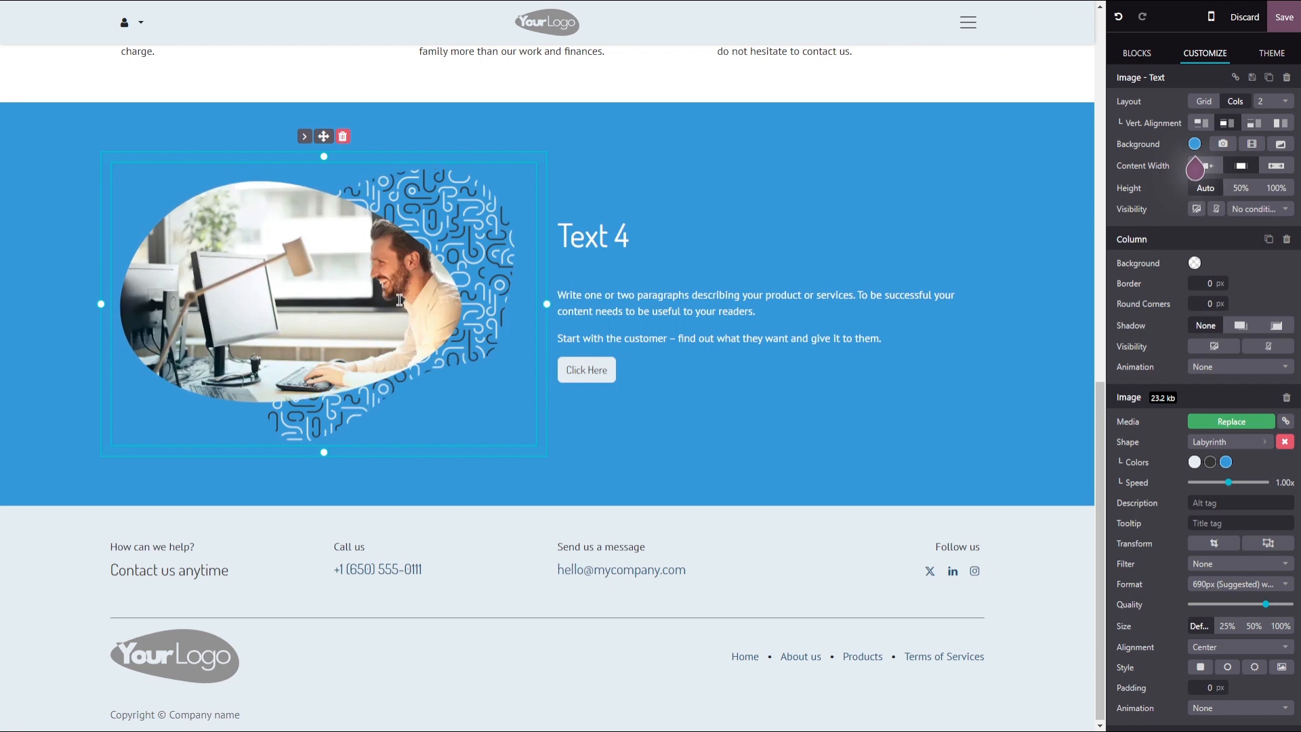
# - Give the Image - Text block a dark blue background and add a Masonry block below it
pyautogui.click(1141, 79)
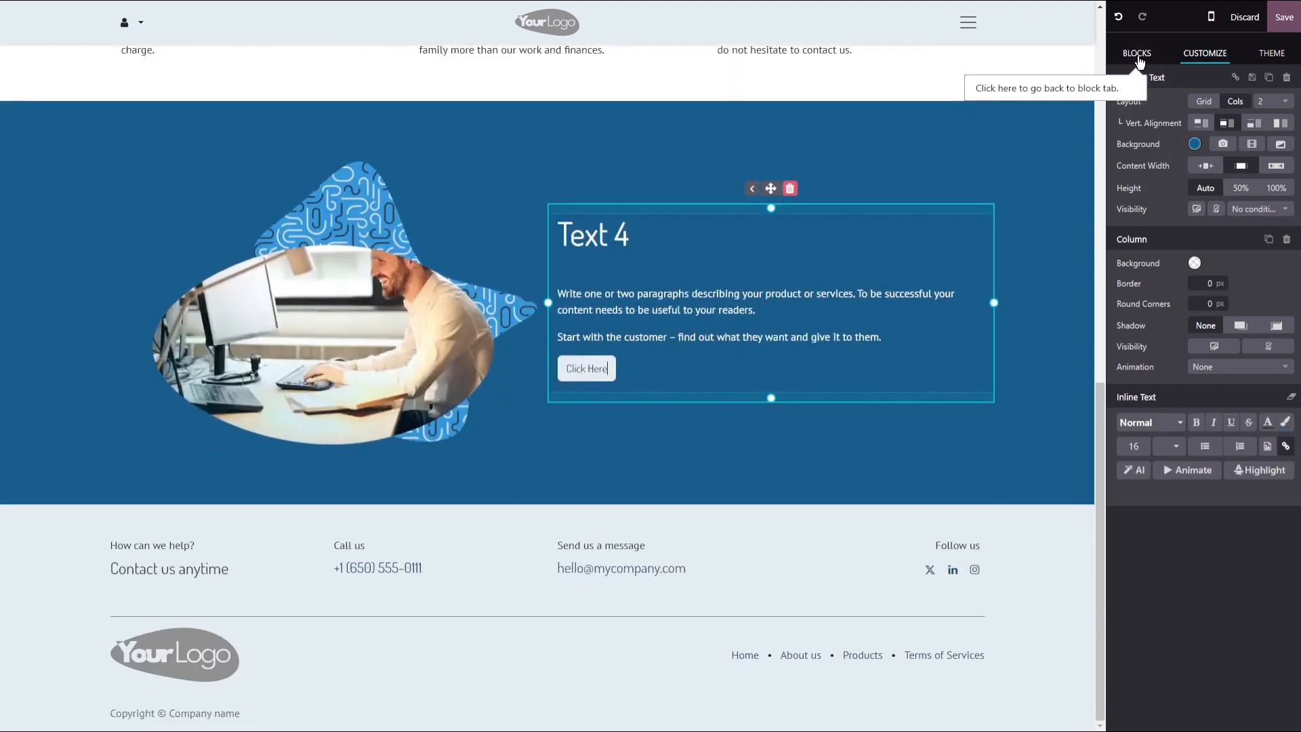
pyautogui.click(1137, 54)
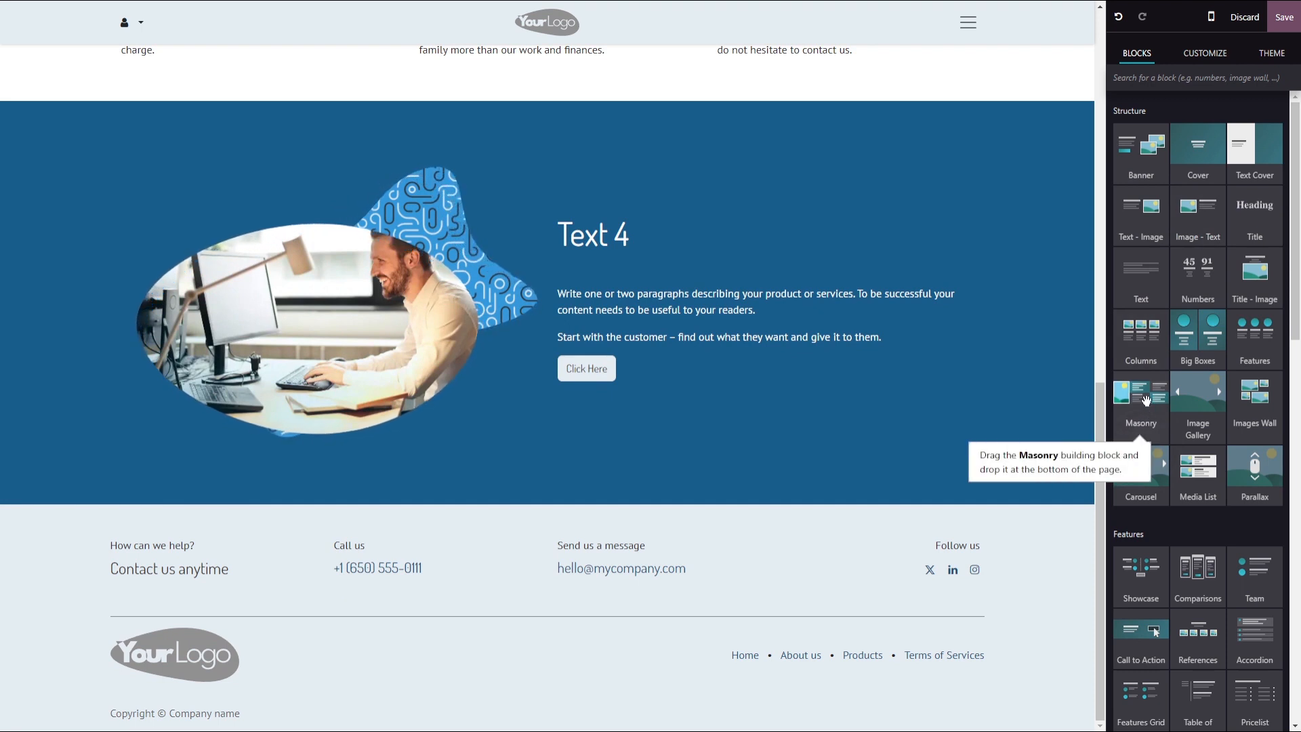
pyautogui.moveTo(1146, 413); pyautogui.dragTo(657, 551)
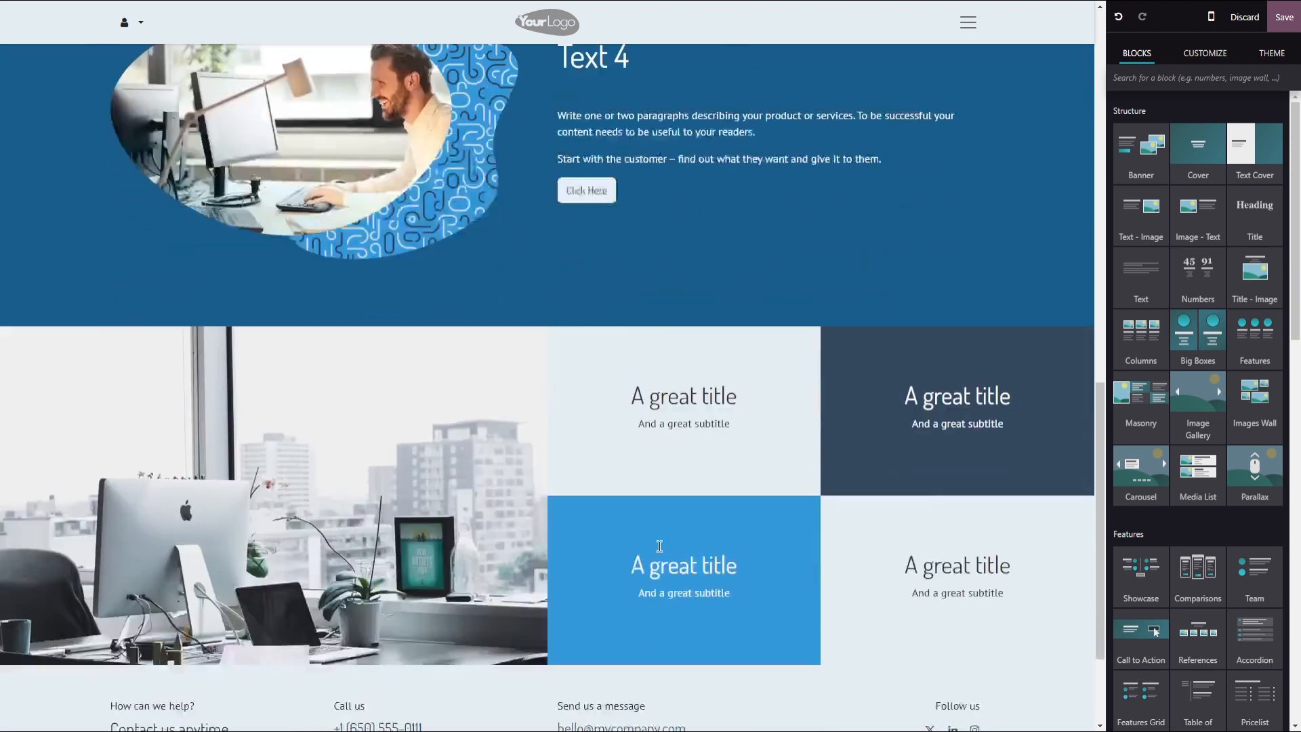
pyautogui.scroll(3, 805, 384)
pyautogui.scroll(-1, 803, 383)
pyautogui.scroll(-3, 804, 384)
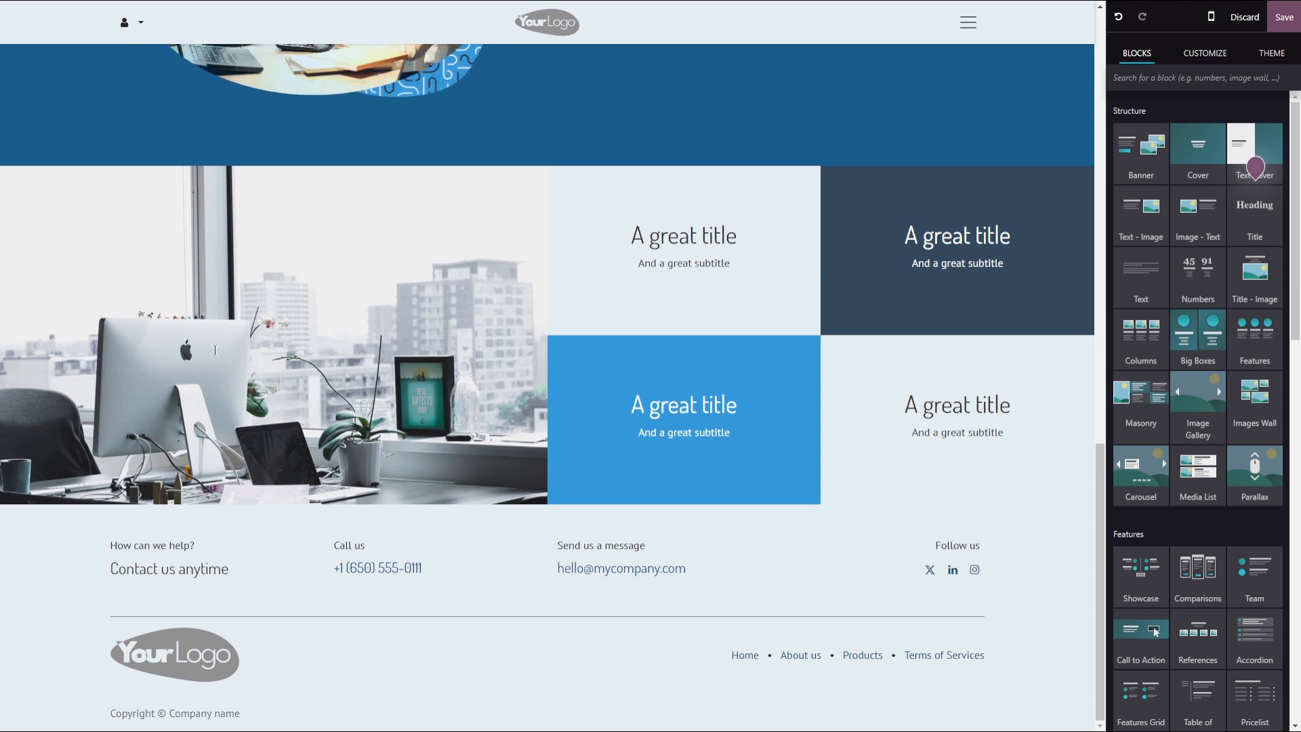
# - Replace the large picture in the Masonry block with the uploaded file pexels-janetrangdoan-1024248
pyautogui.click(215, 350)
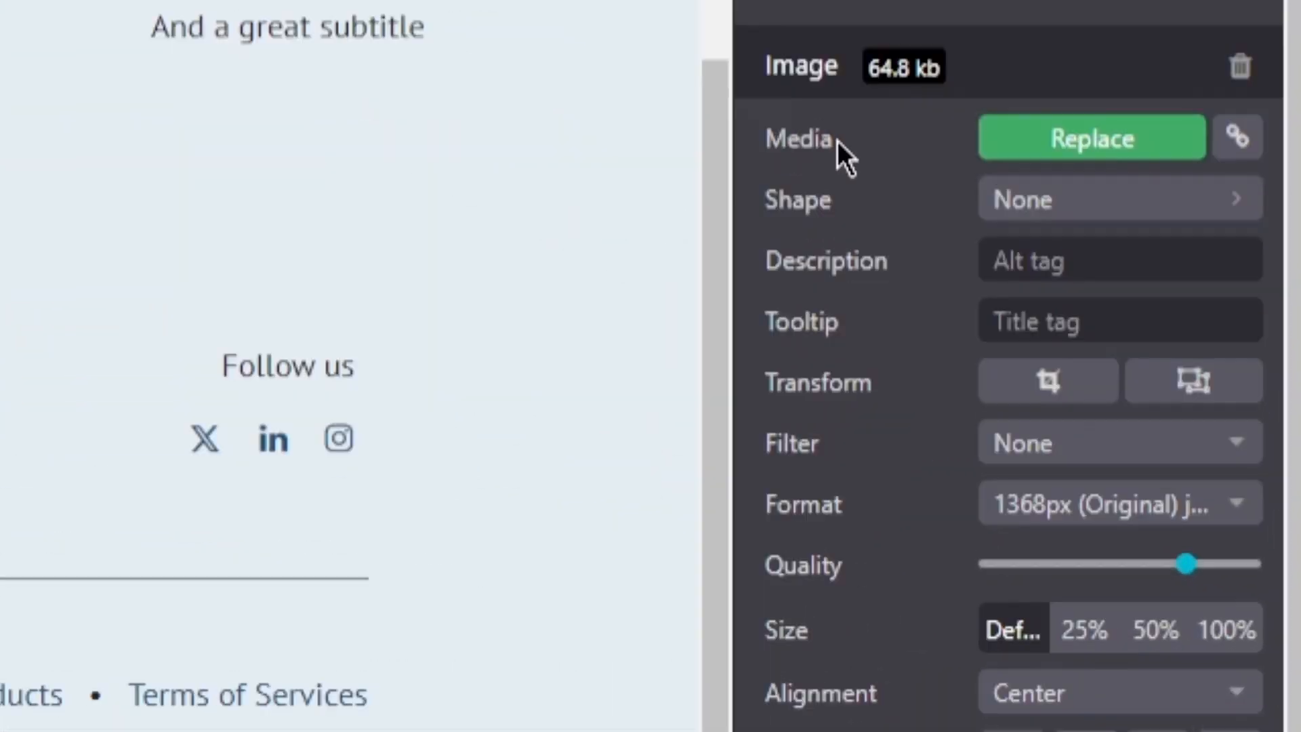
pyautogui.click(1115, 148)
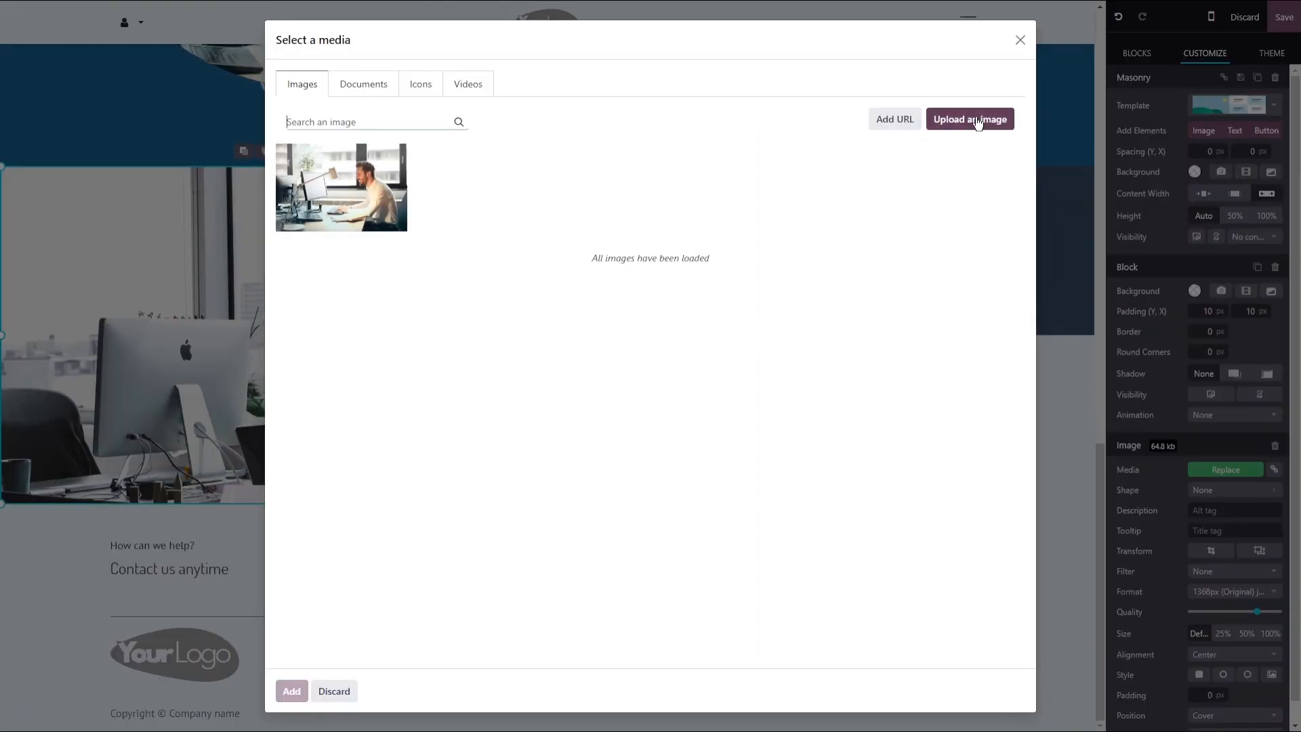
pyautogui.click(977, 123)
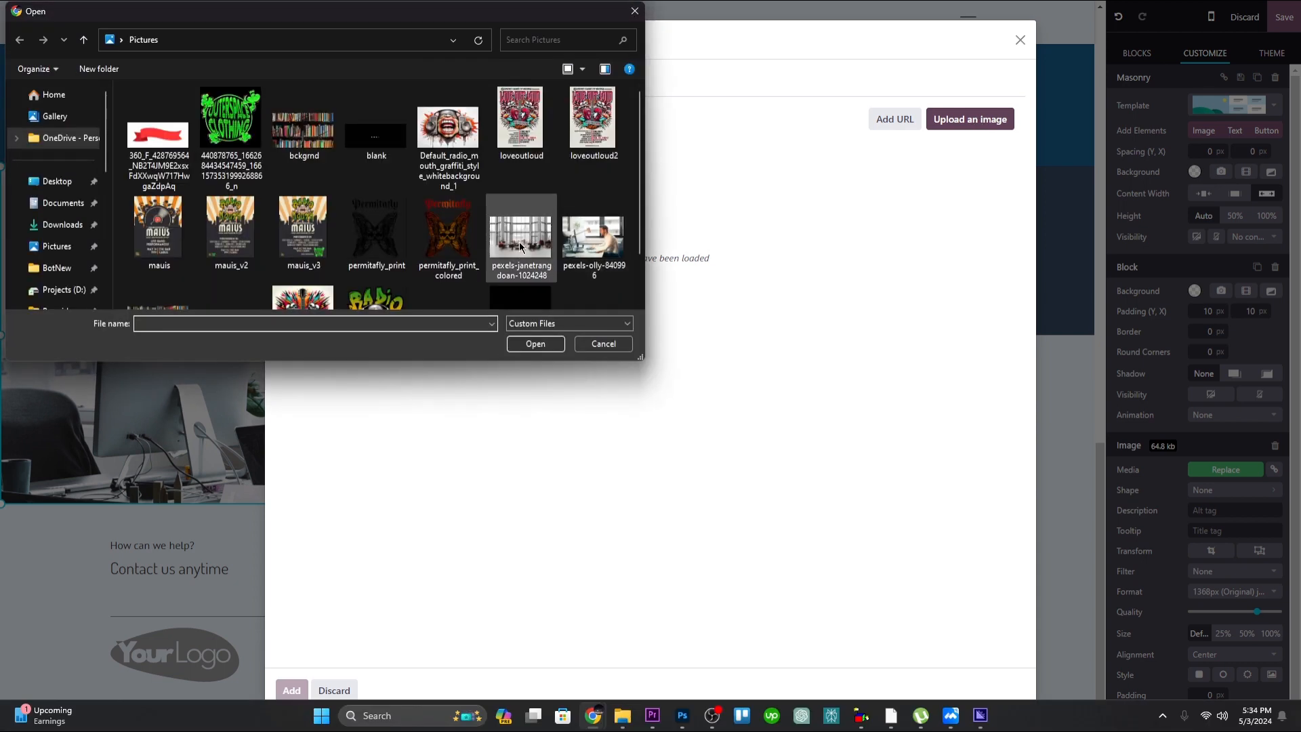
pyautogui.click(521, 247)
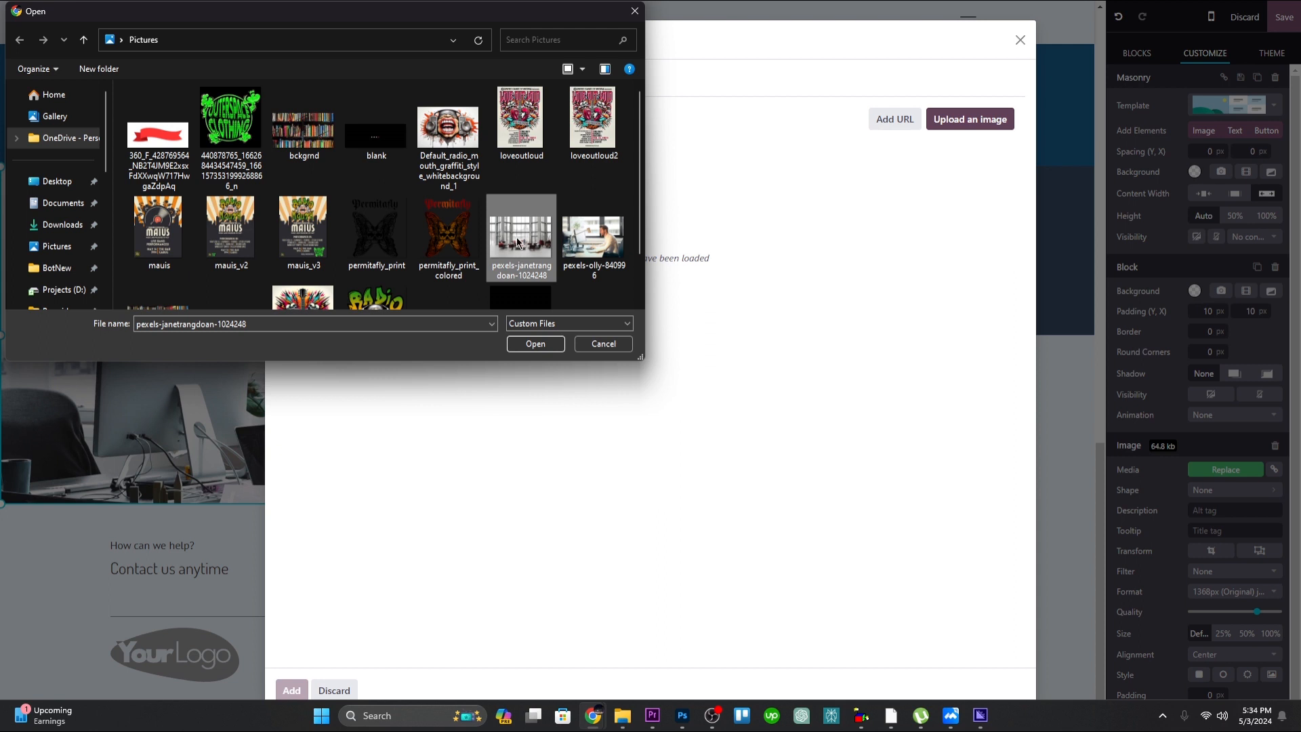
pyautogui.click(534, 345)
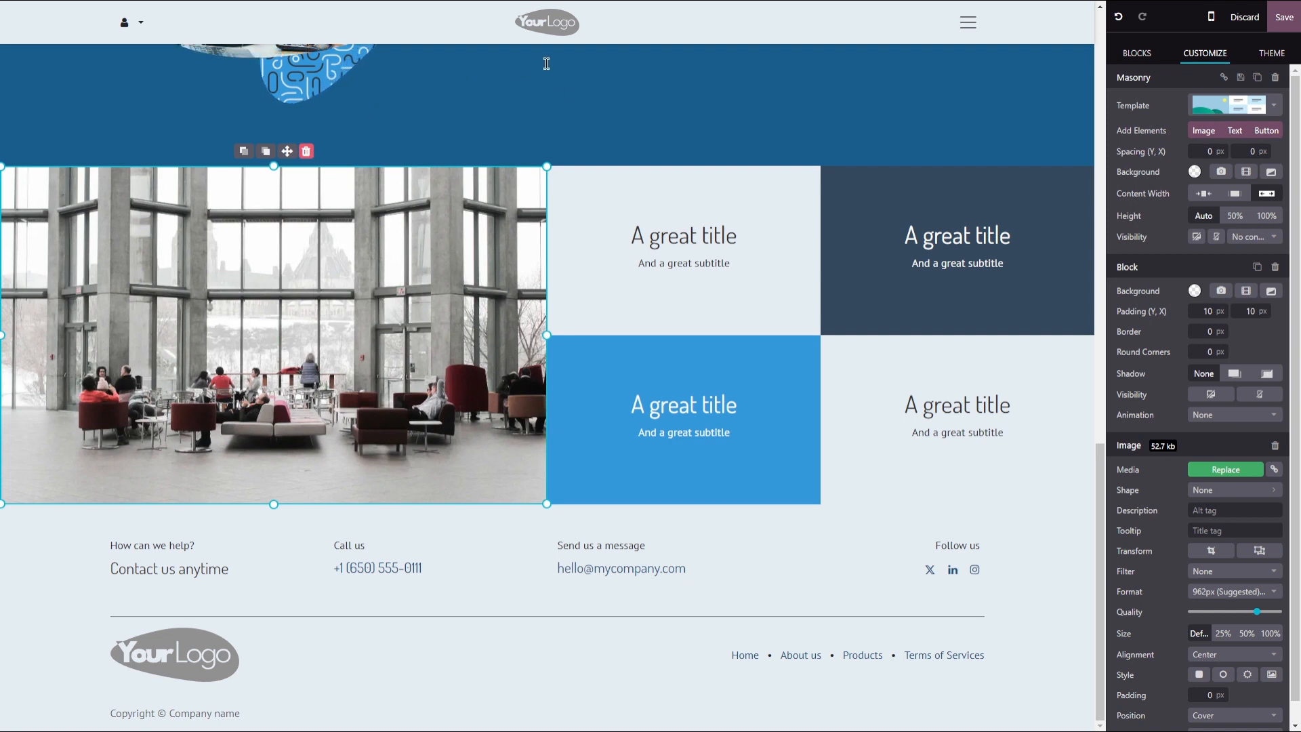
pyautogui.click(629, 135)
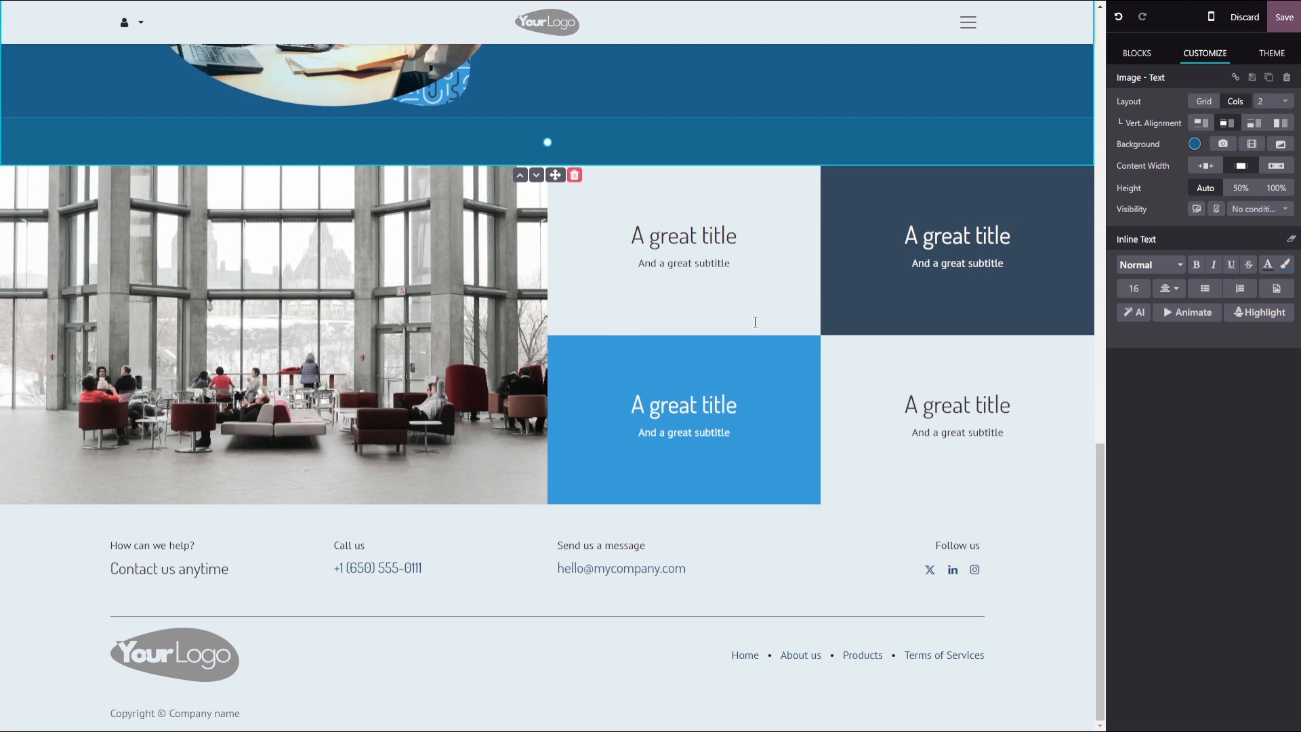
pyautogui.tripleClick(705, 231)
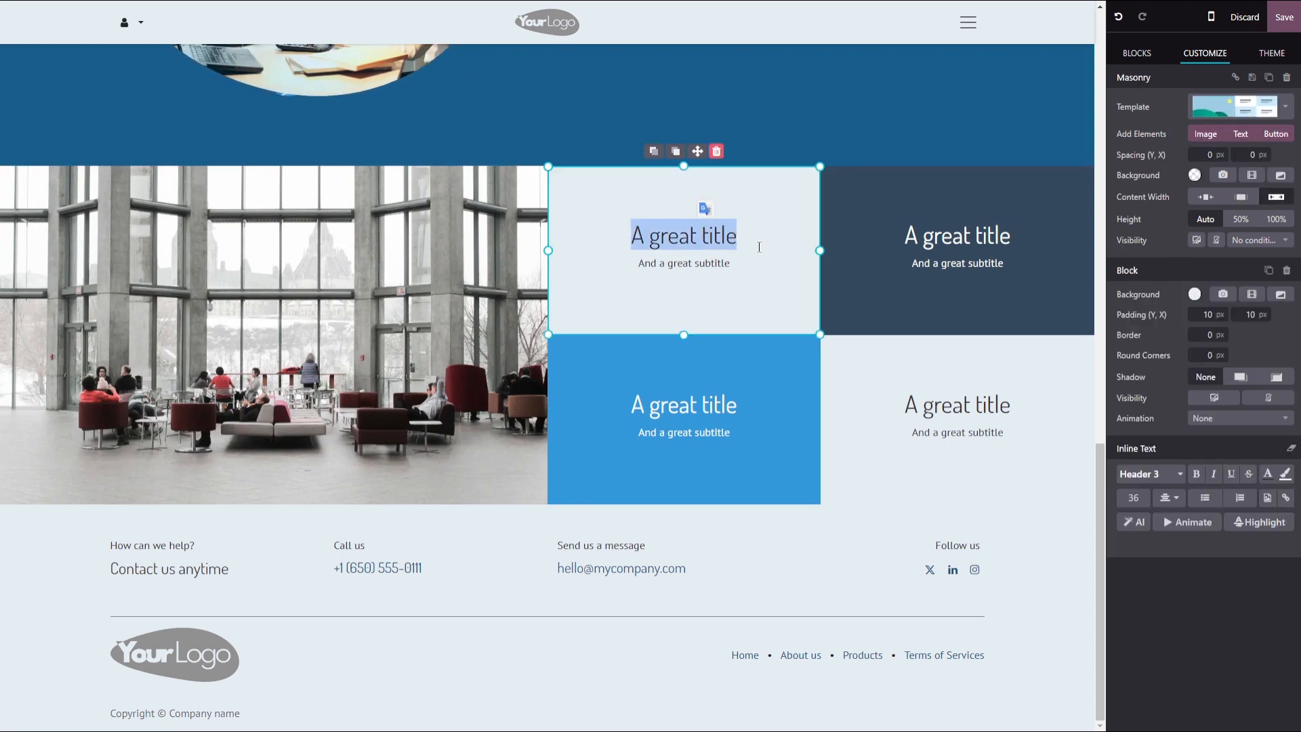
pyautogui.tripleClick(711, 271)
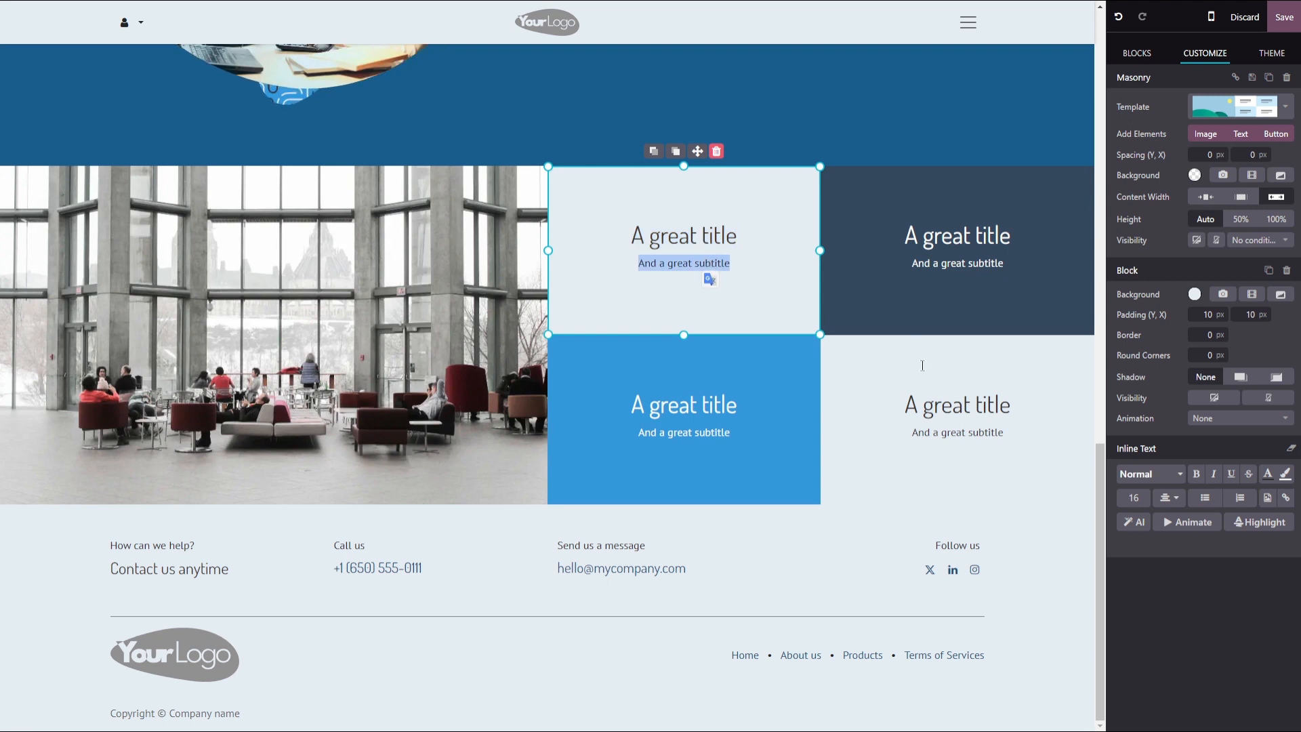
pyautogui.click(374, 143)
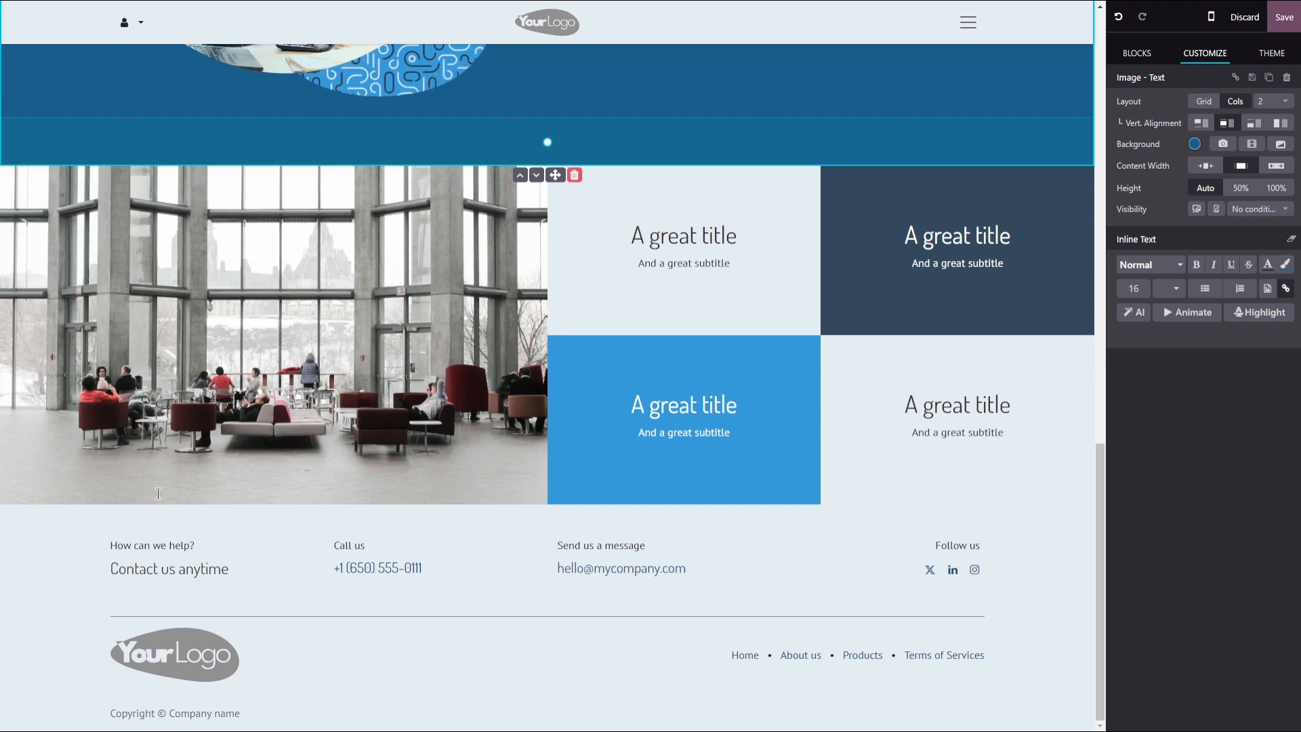
# - Replace the placeholder logo in the footer with the uploaded file radiomouth.png
pyautogui.click(180, 667)
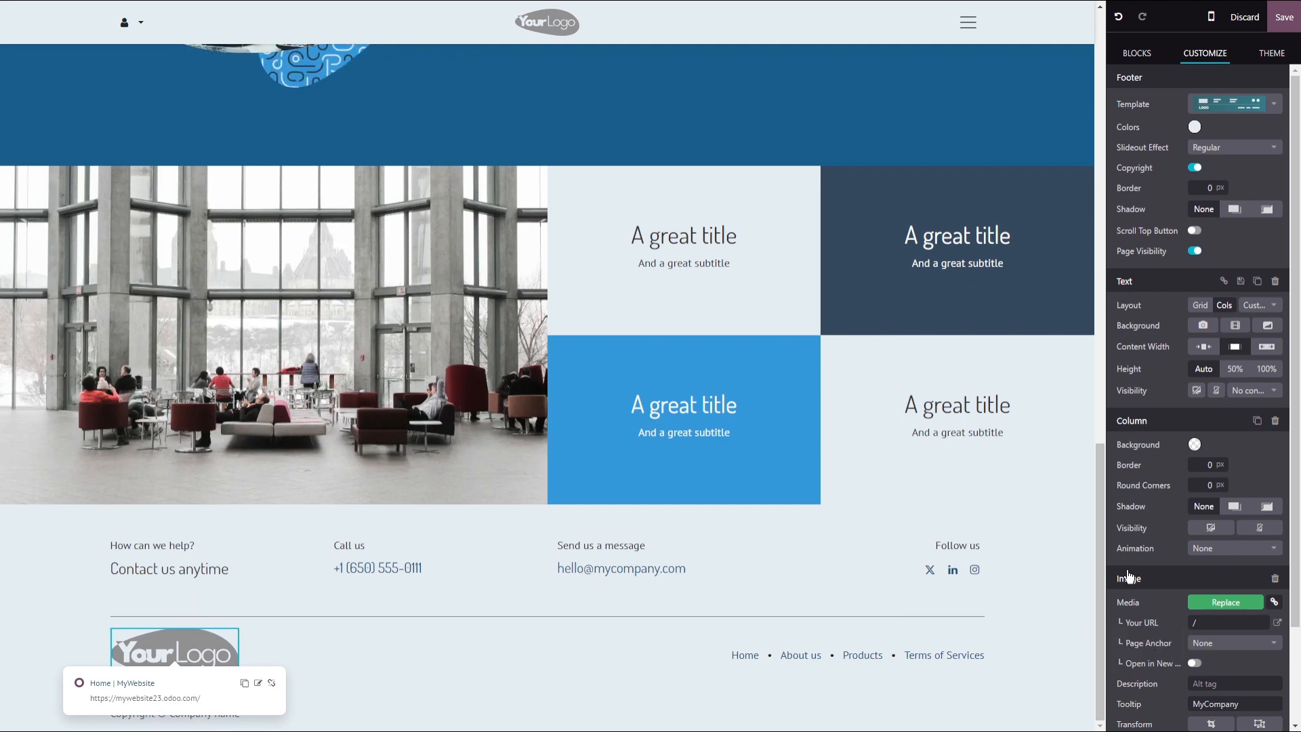
pyautogui.click(1228, 605)
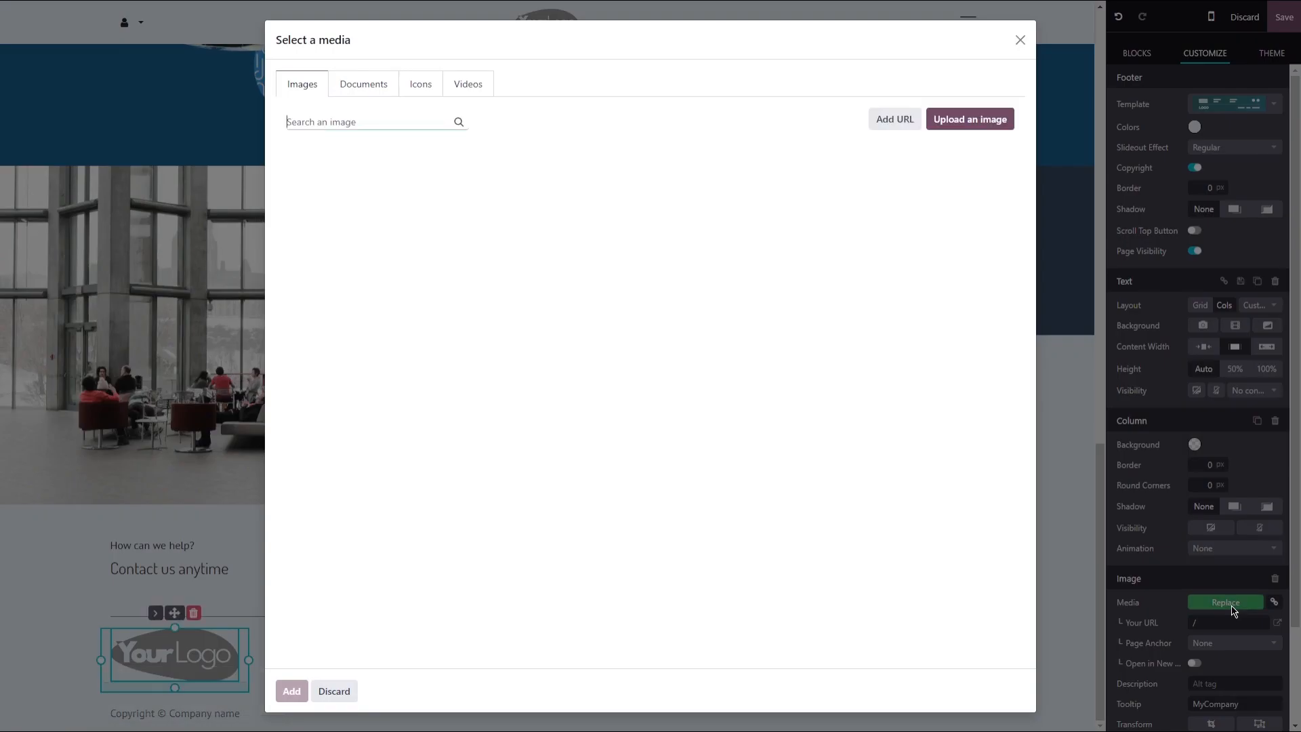
pyautogui.click(976, 123)
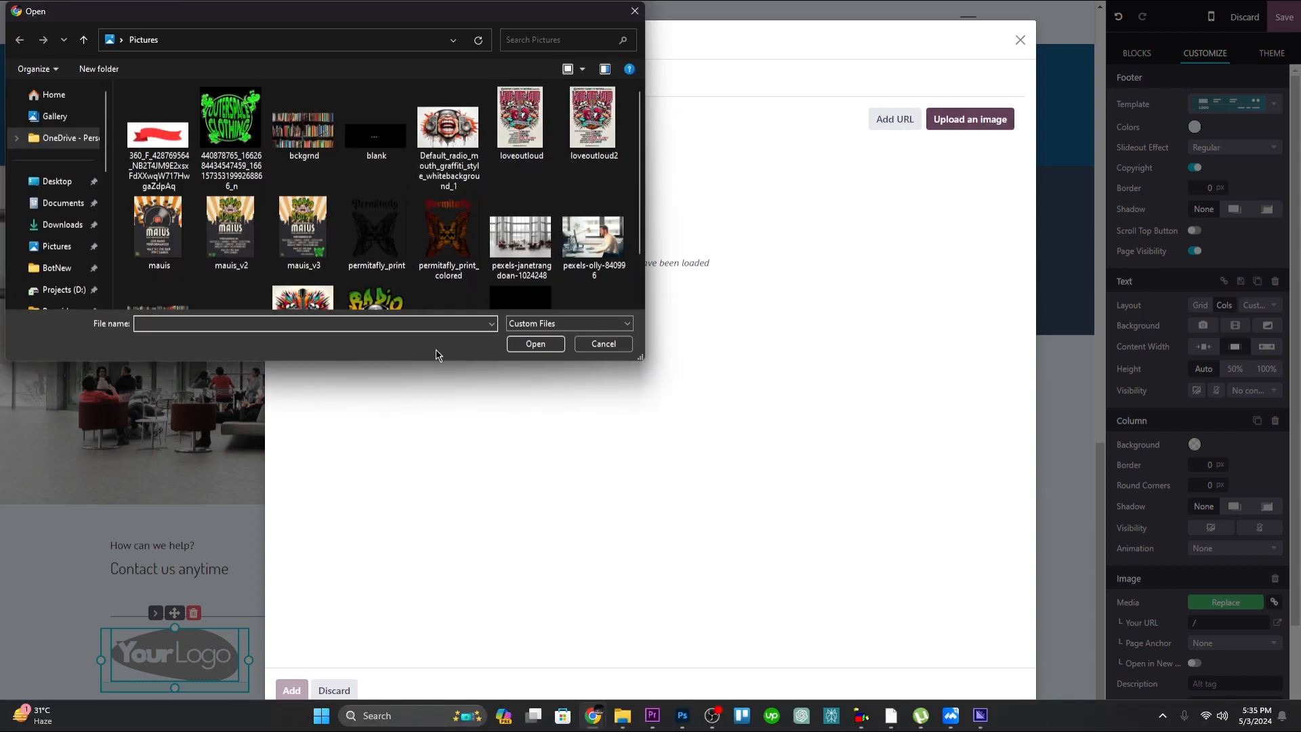
pyautogui.scroll(-1, 463, 215)
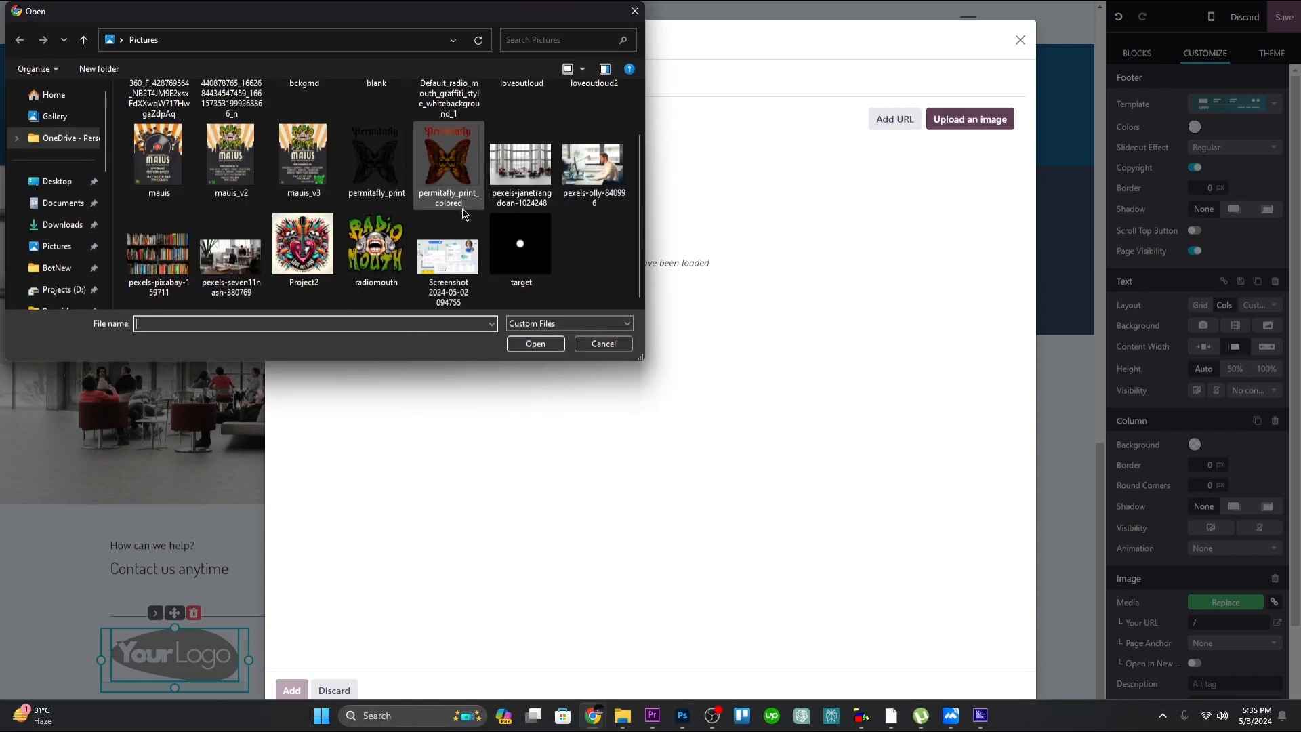
pyautogui.click(387, 251)
pyautogui.click(546, 347)
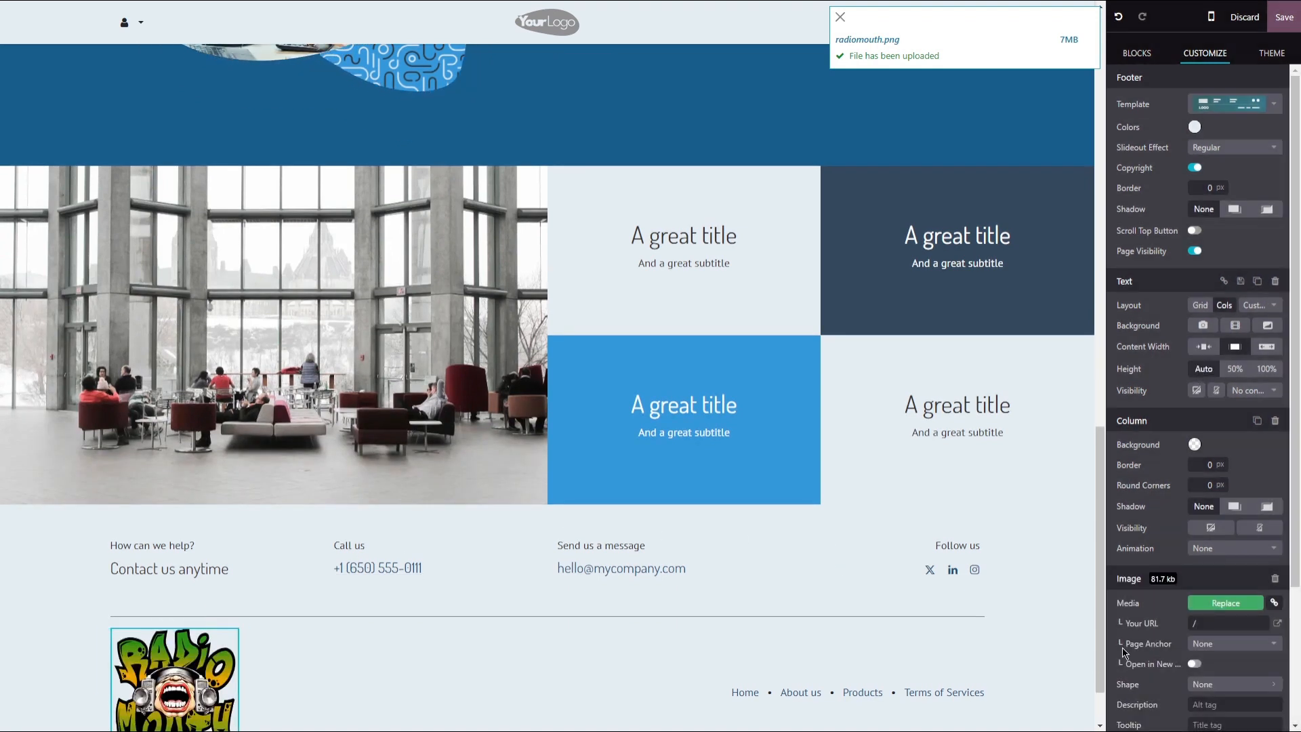
pyautogui.click(1061, 594)
pyautogui.scroll(-1, 1061, 594)
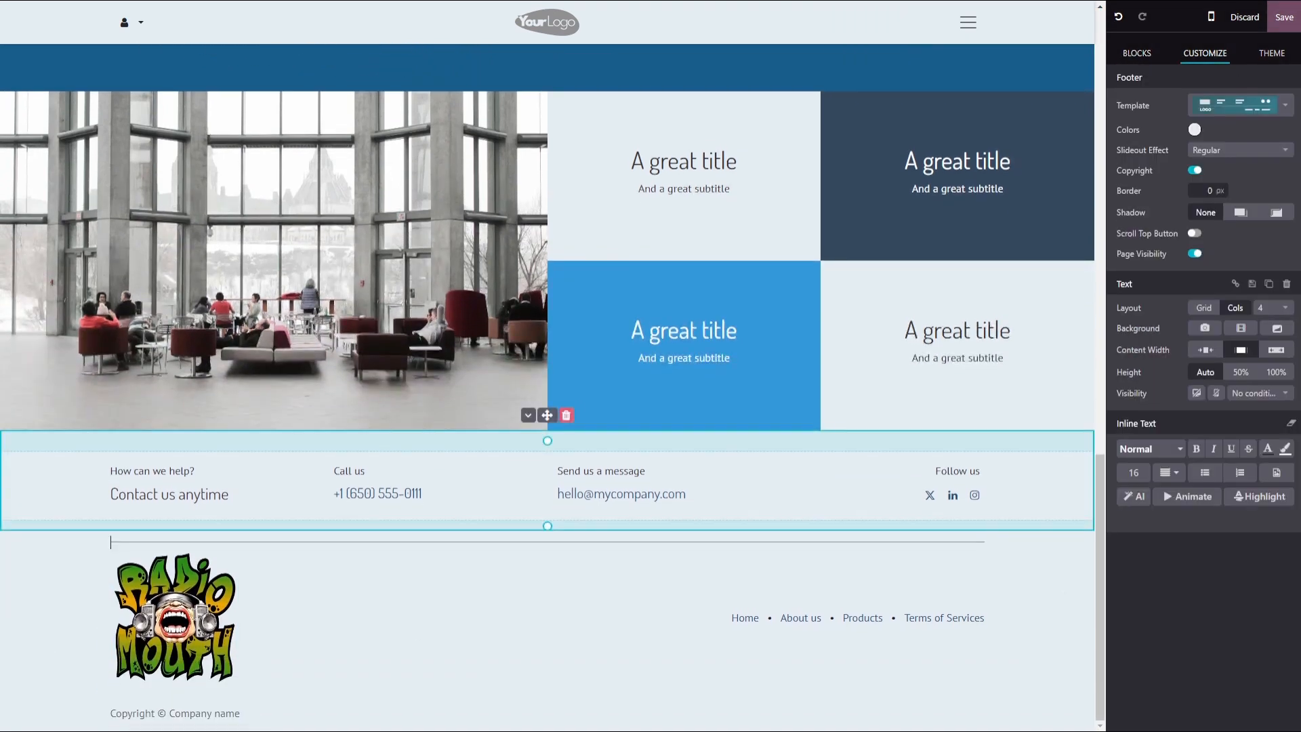
# - Replace the placeholder logo in the page header with the already uploaded Radio Mouth image
pyautogui.scroll(20, 800, 502)
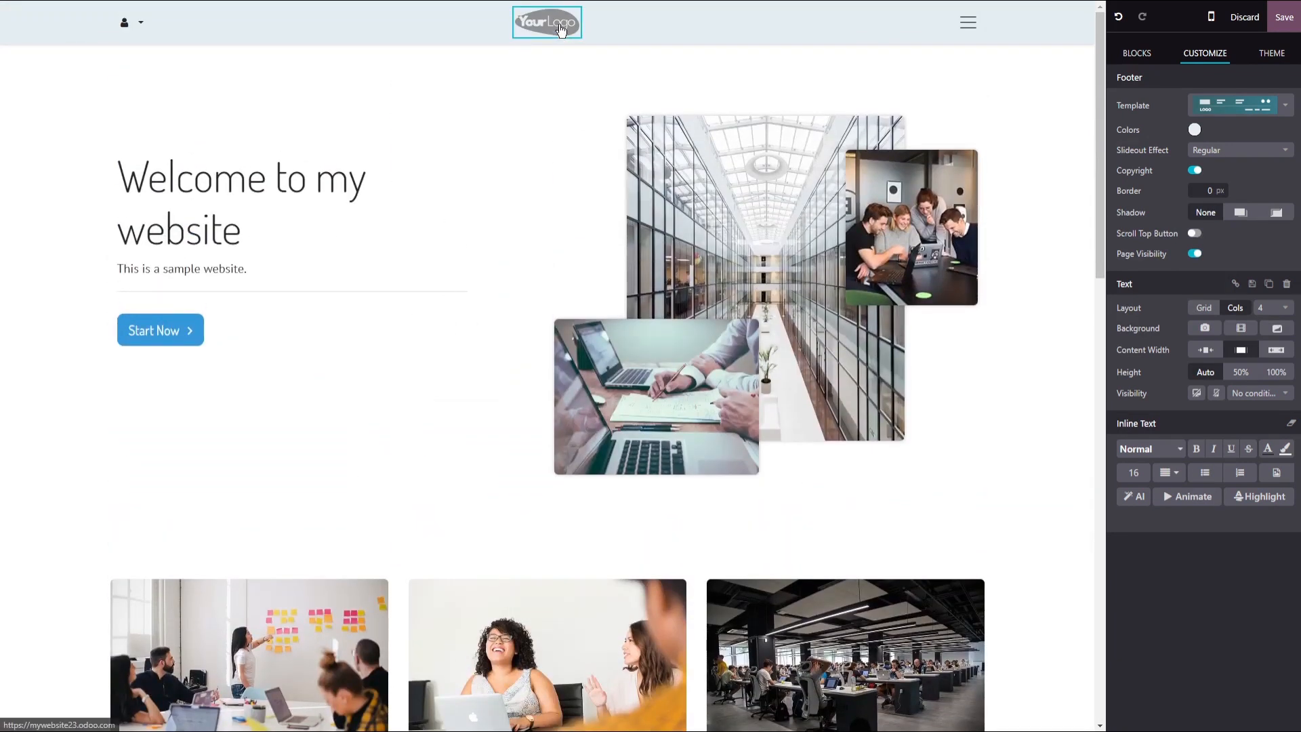
pyautogui.click(560, 28)
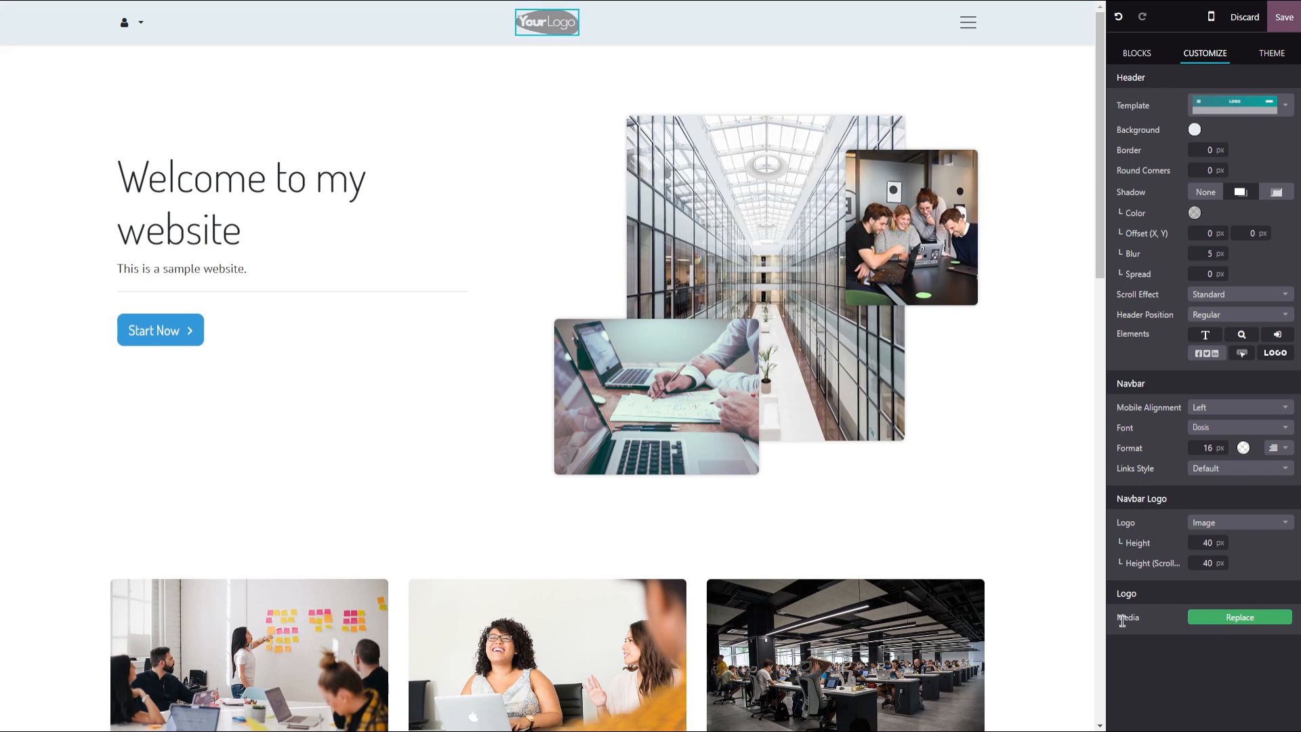
pyautogui.click(1214, 619)
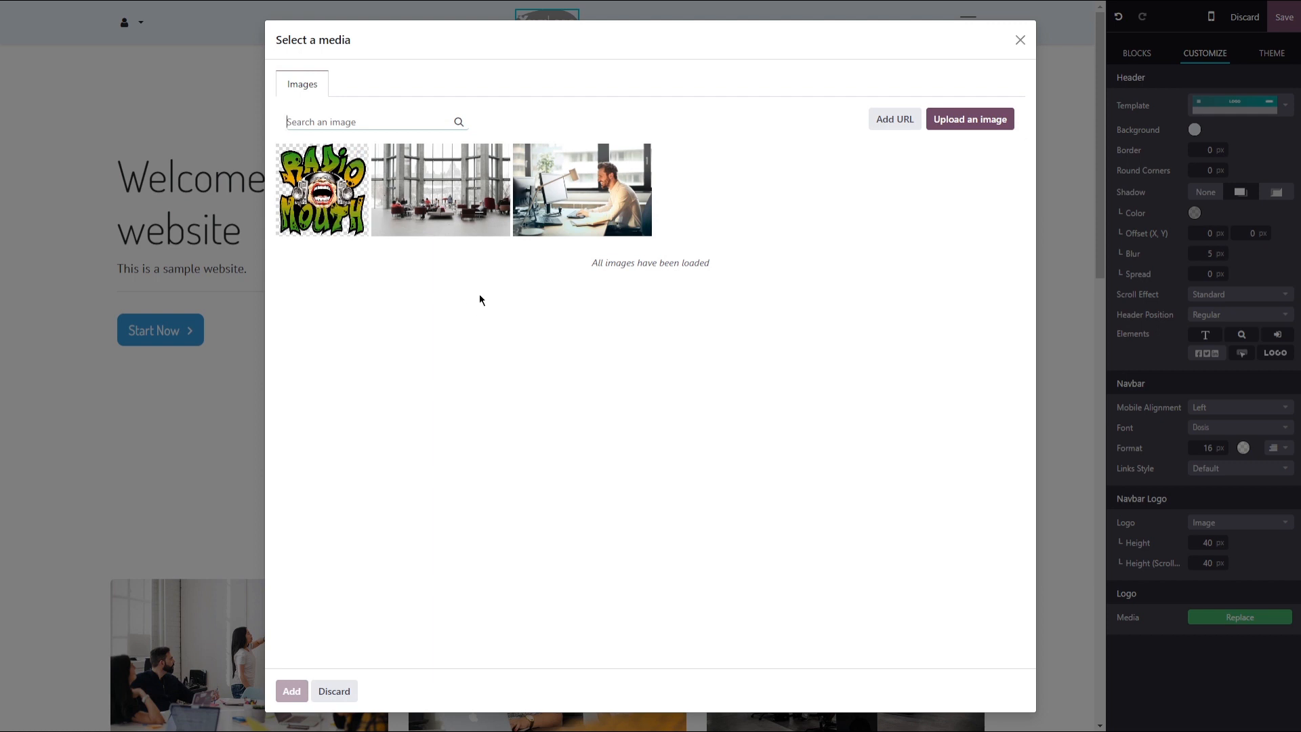
pyautogui.click(330, 198)
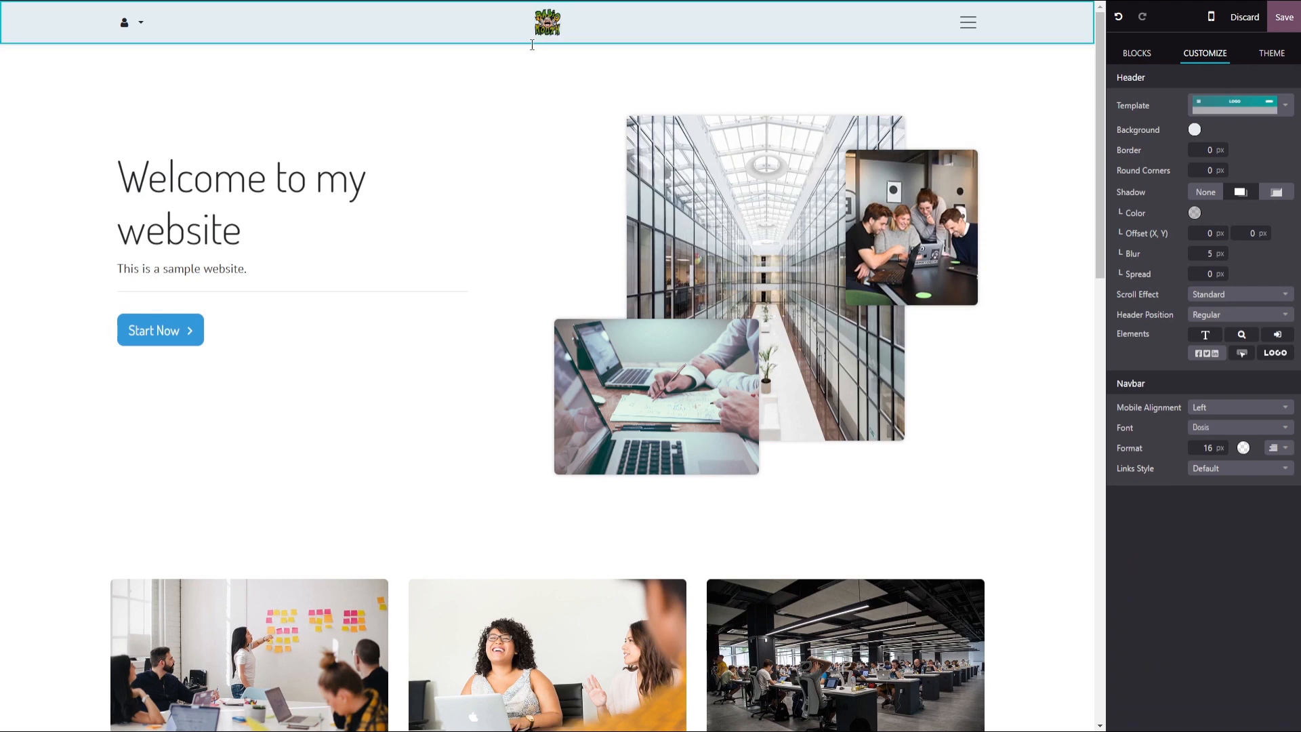
pyautogui.click(357, 276)
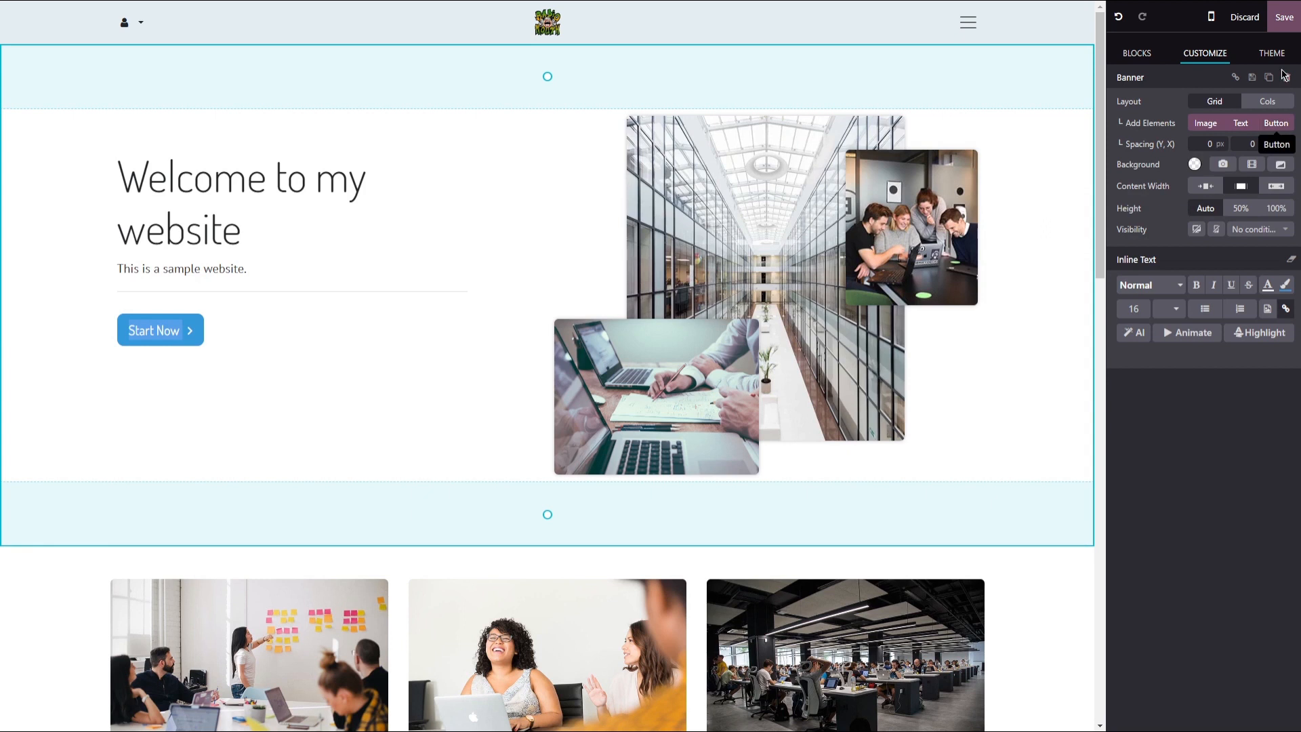
# - Save the homepage changes and look over the saved page from the banner down to the footer
pyautogui.click(1291, 26)
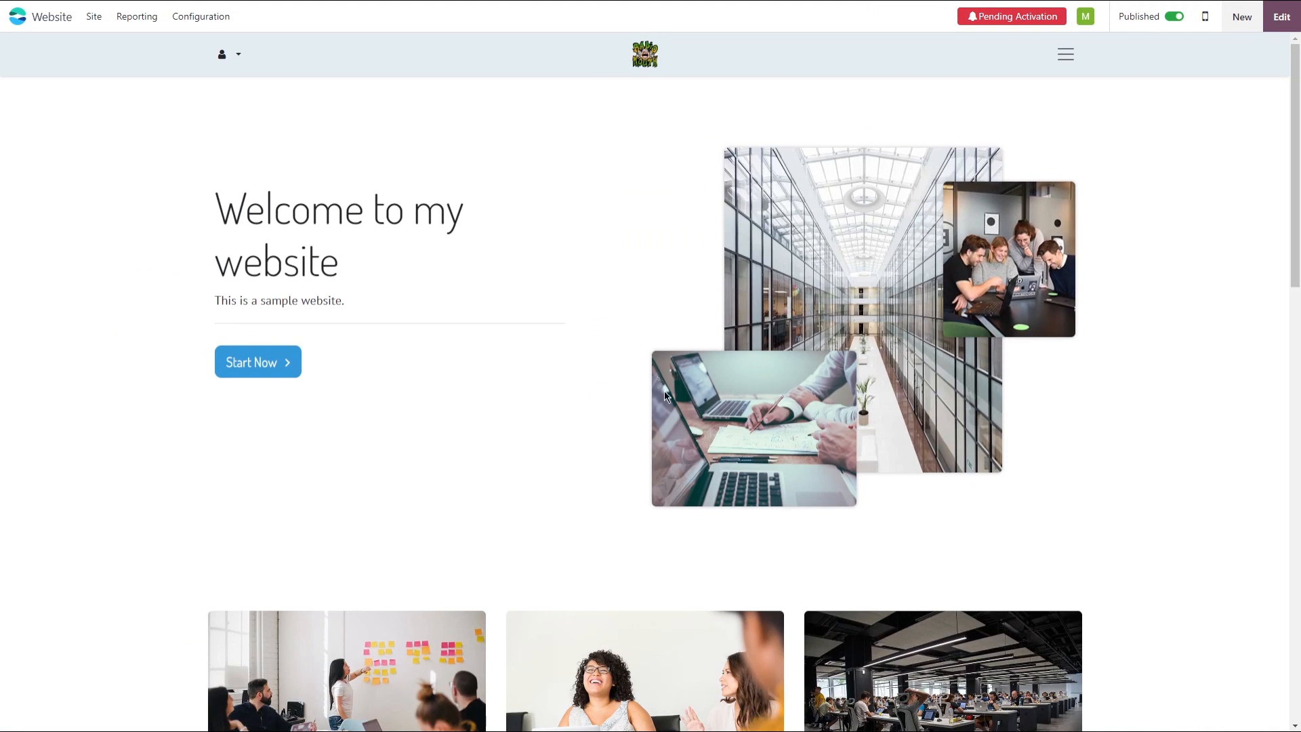
pyautogui.scroll(-10, 973, 352)
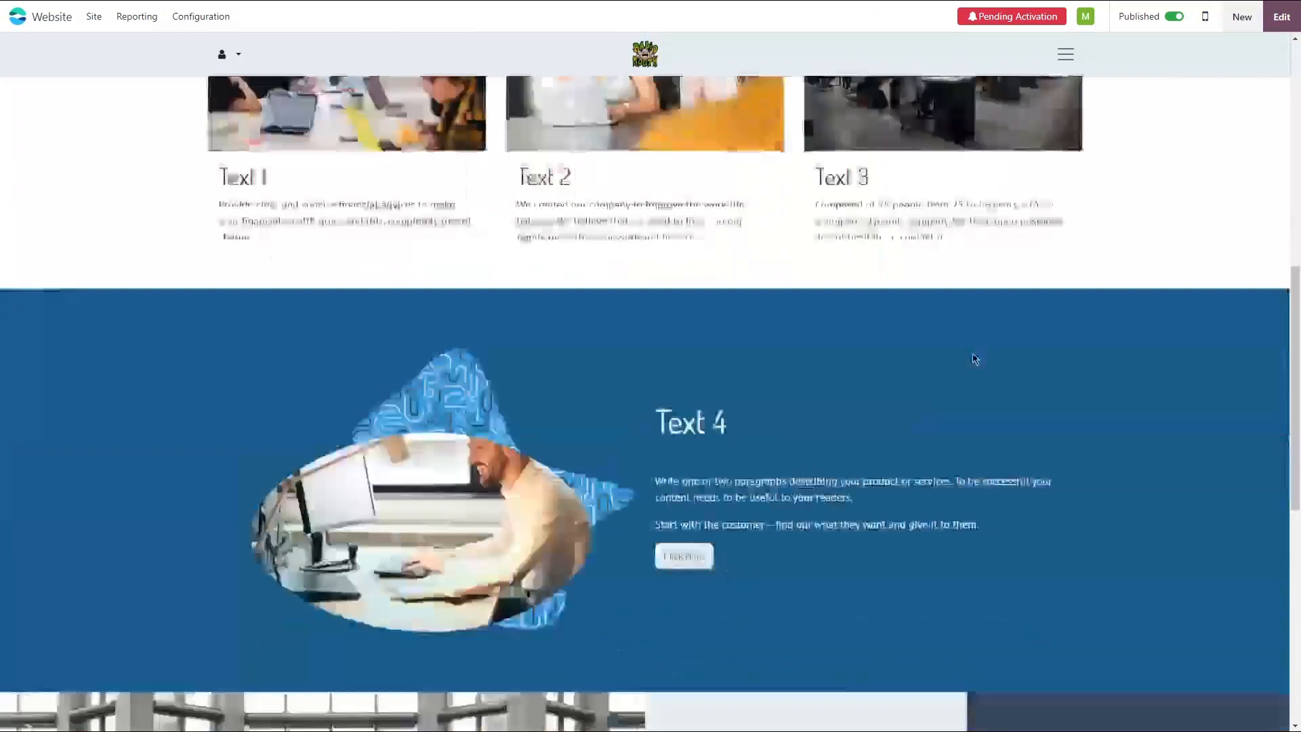
pyautogui.scroll(-6, 973, 352)
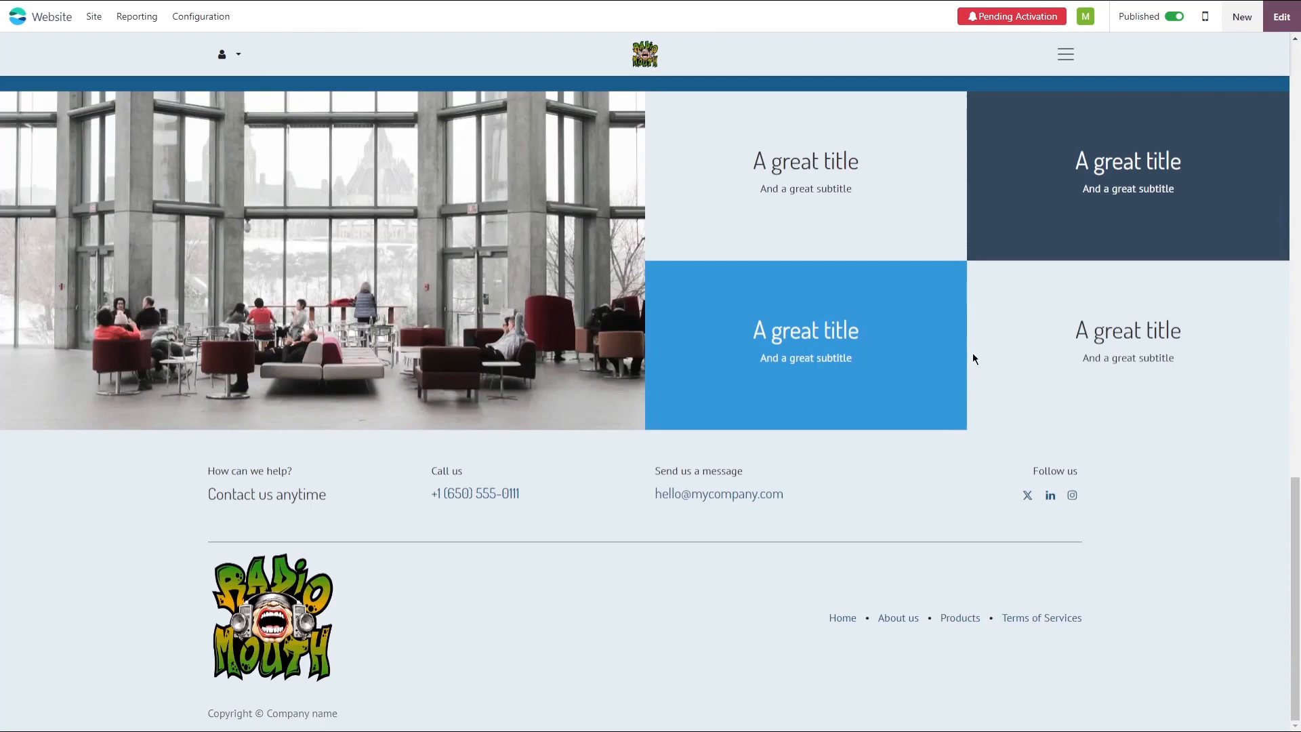
pyautogui.scroll(15, 989, 386)
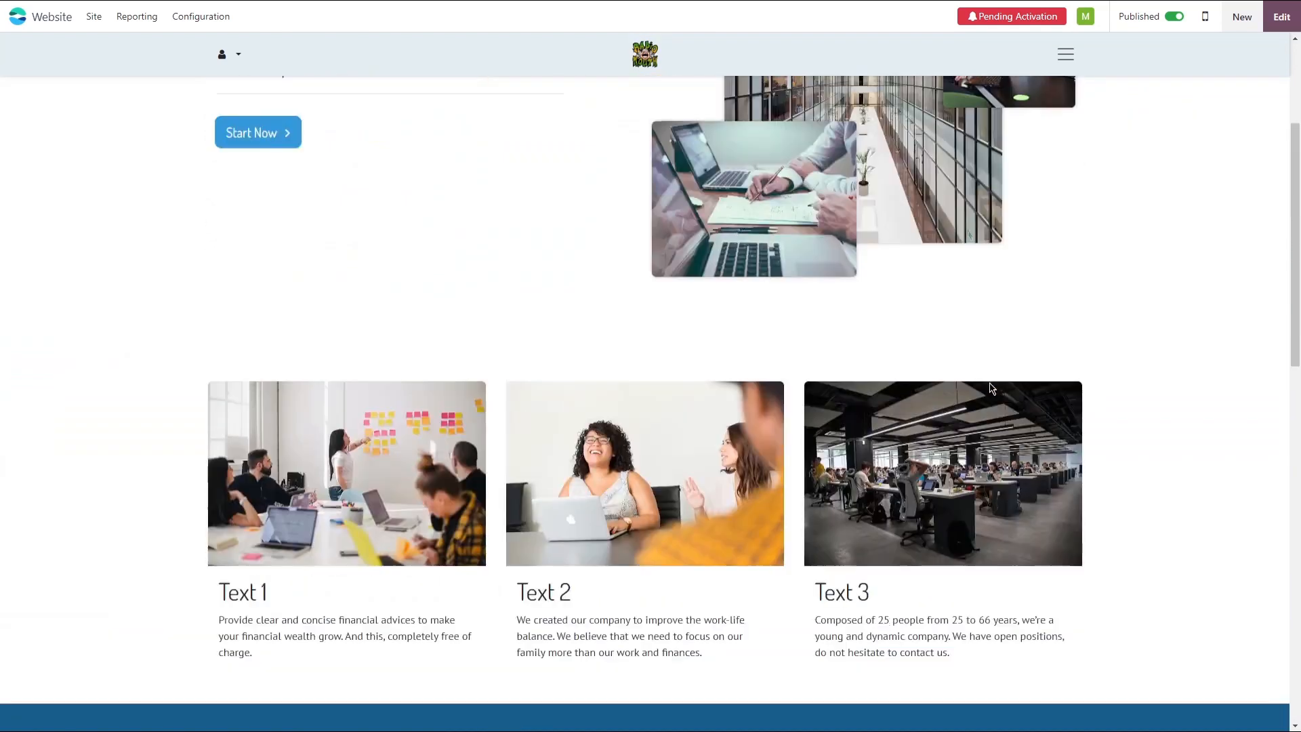
# - Look over the saved homepage, test where the Start Now button leads, and return to the homepage
pyautogui.scroll(2, 989, 388)
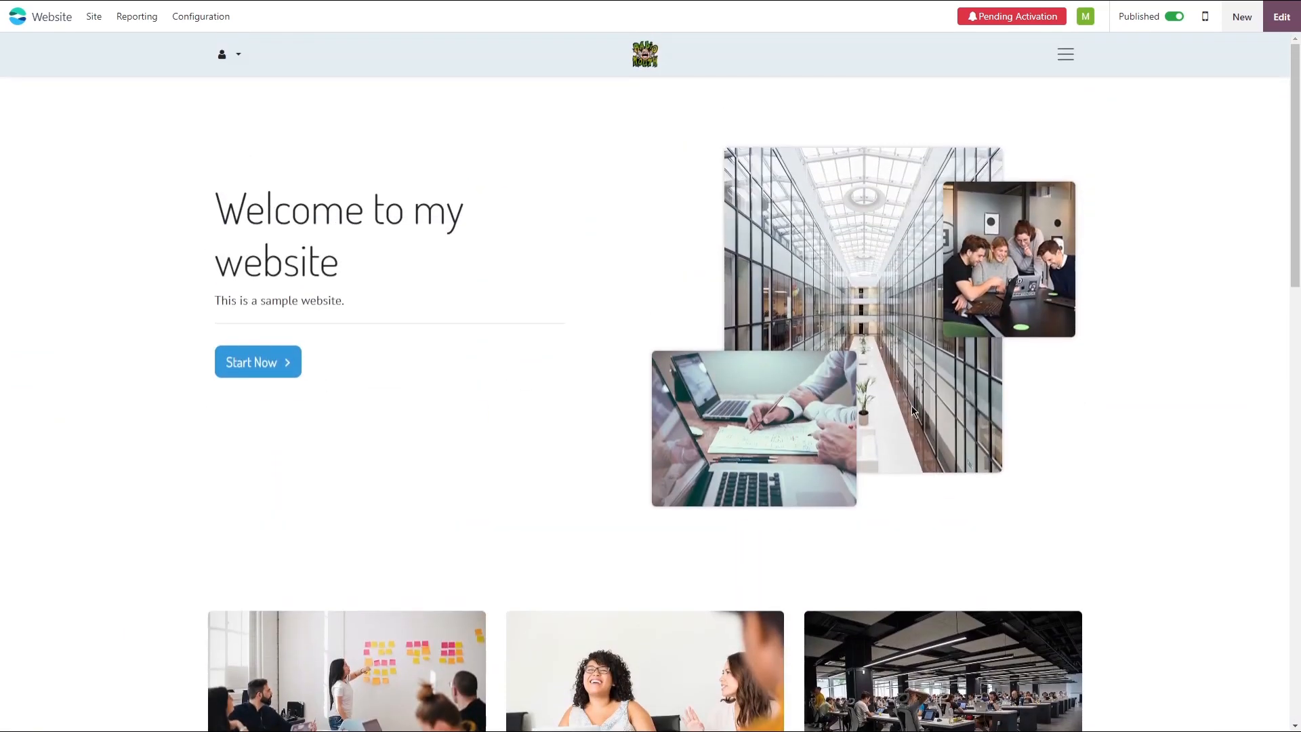
pyautogui.scroll(-4, 912, 412)
pyautogui.scroll(4, 910, 344)
pyautogui.click(271, 367)
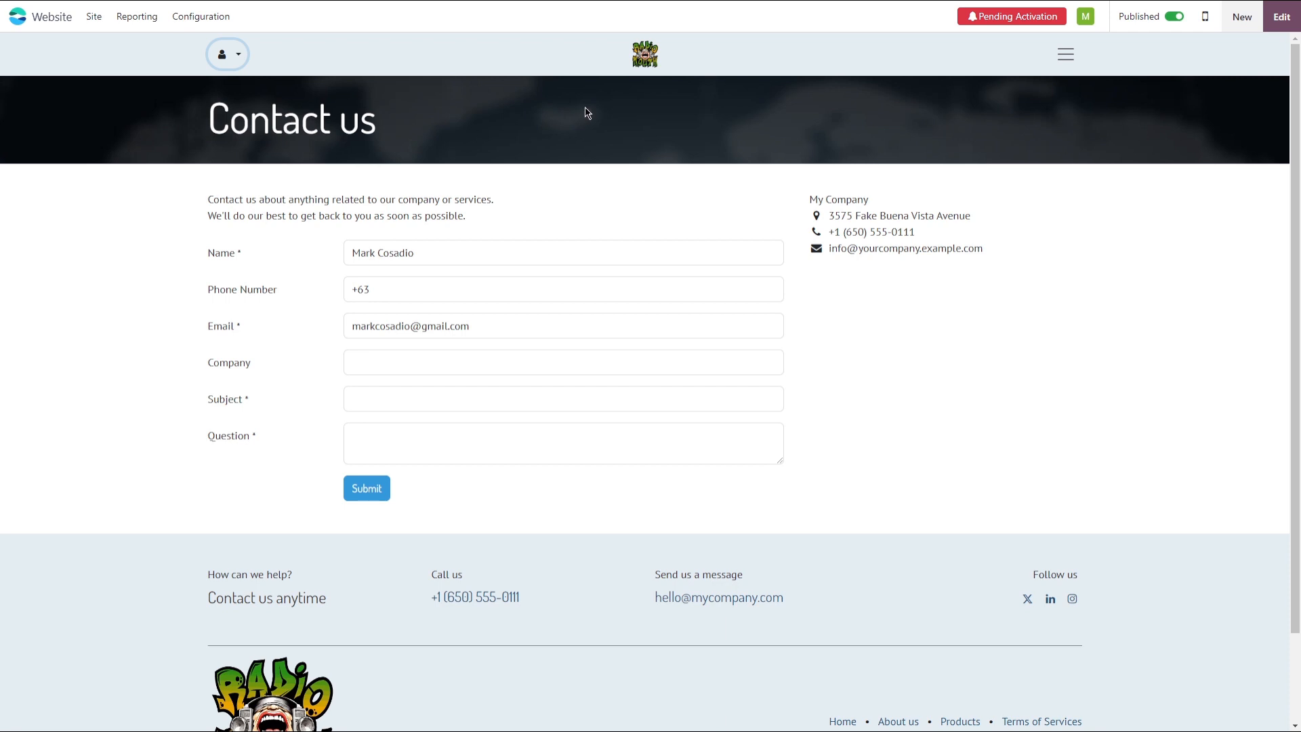
pyautogui.click(644, 59)
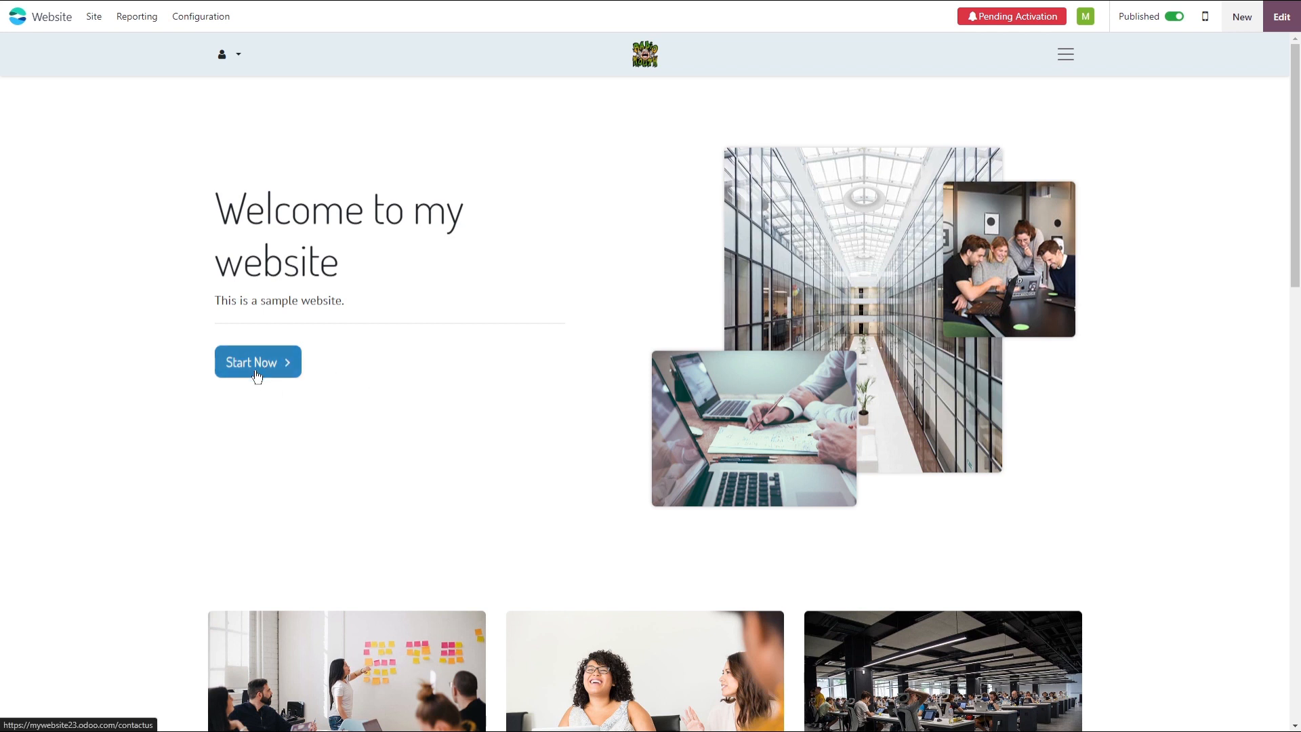
# - Link the Start Now button to /website/info, save the page, test the link and return to the homepage
pyautogui.click(1289, 23)
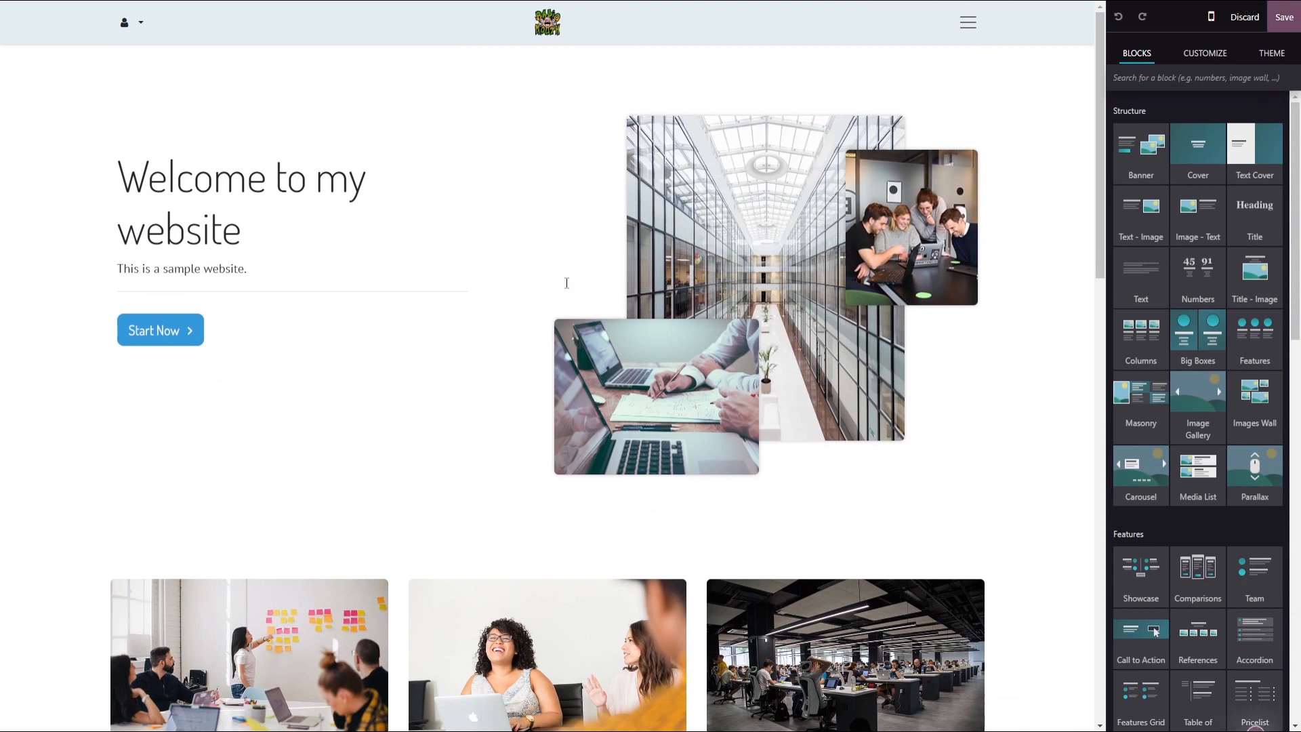
pyautogui.click(169, 328)
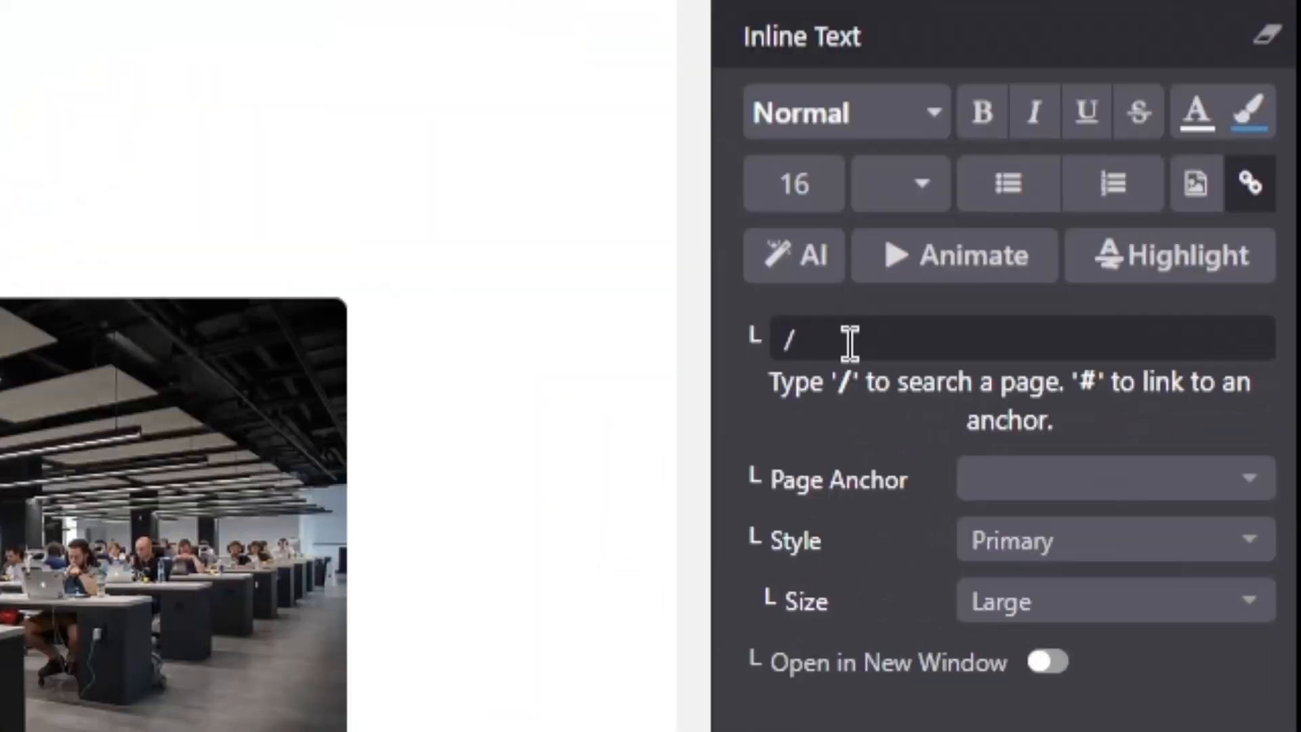
pyautogui.click(1154, 594)
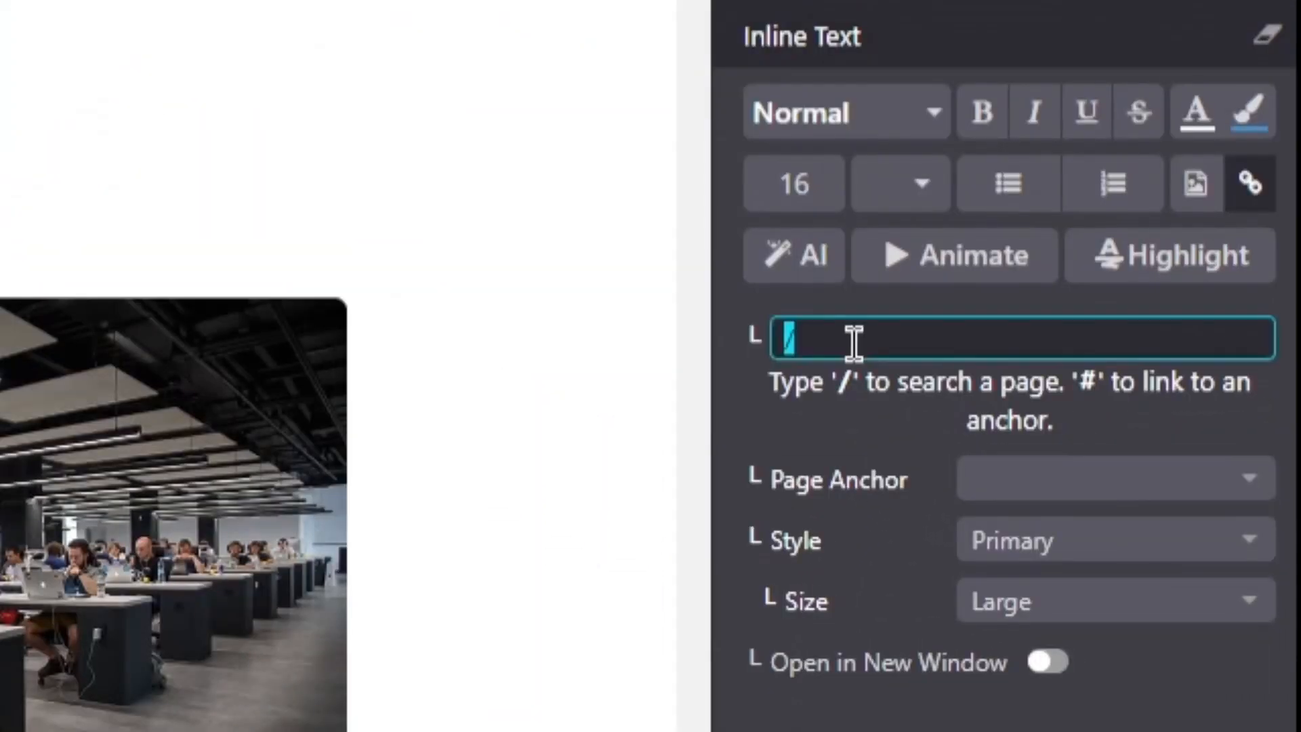
pyautogui.click(969, 349)
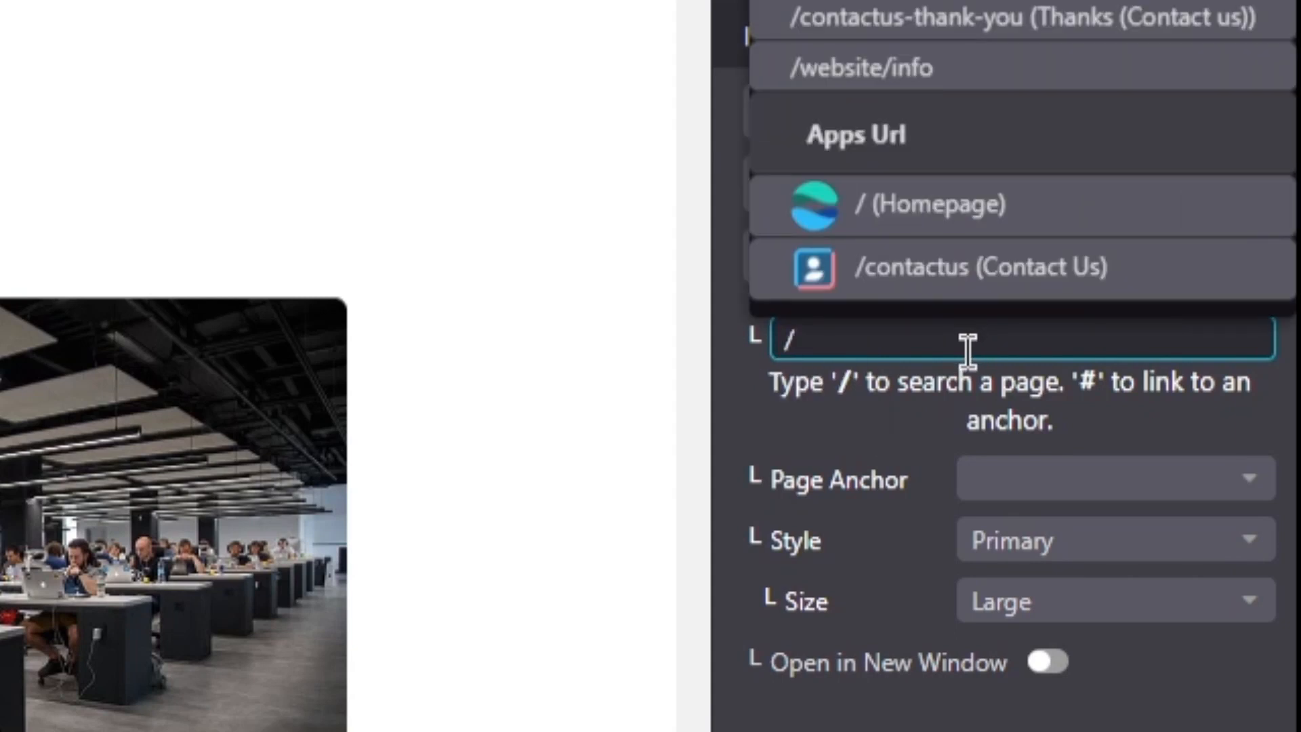
pyautogui.press('BackSpace')
pyautogui.write('/')
pyautogui.click(938, 73)
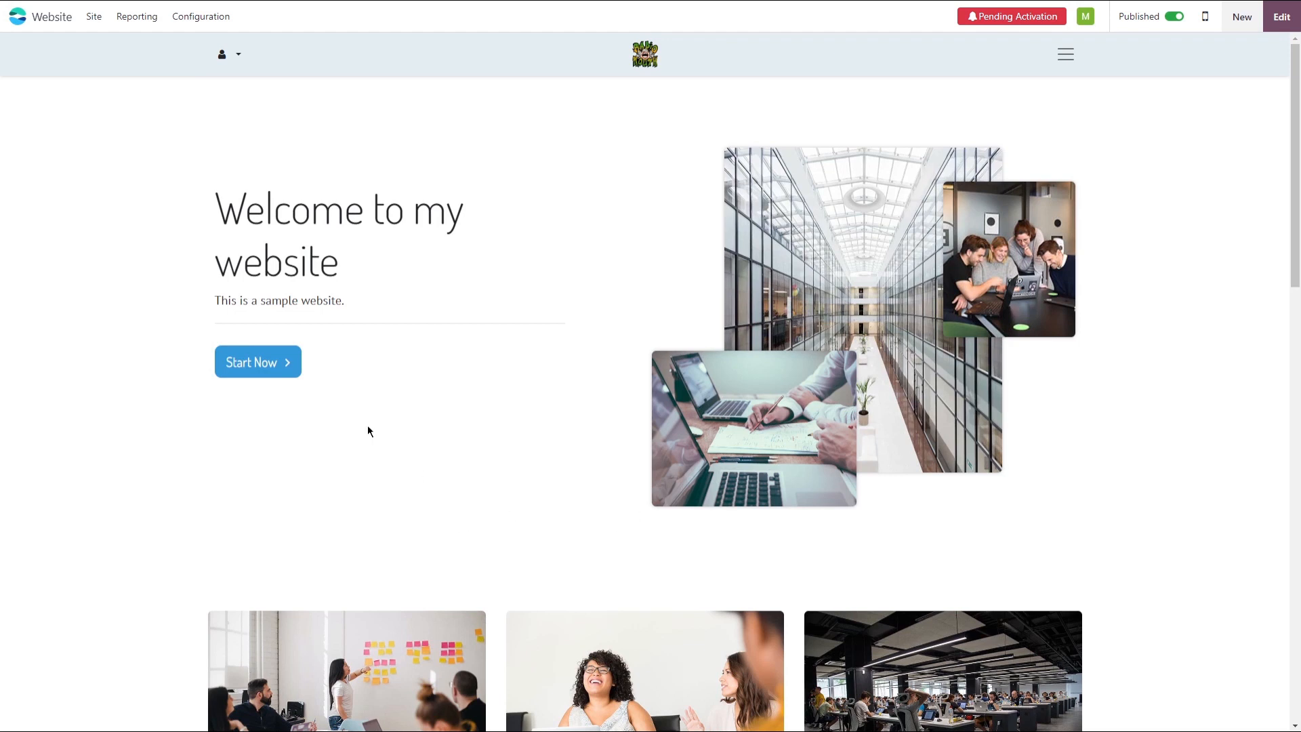
pyautogui.click(271, 364)
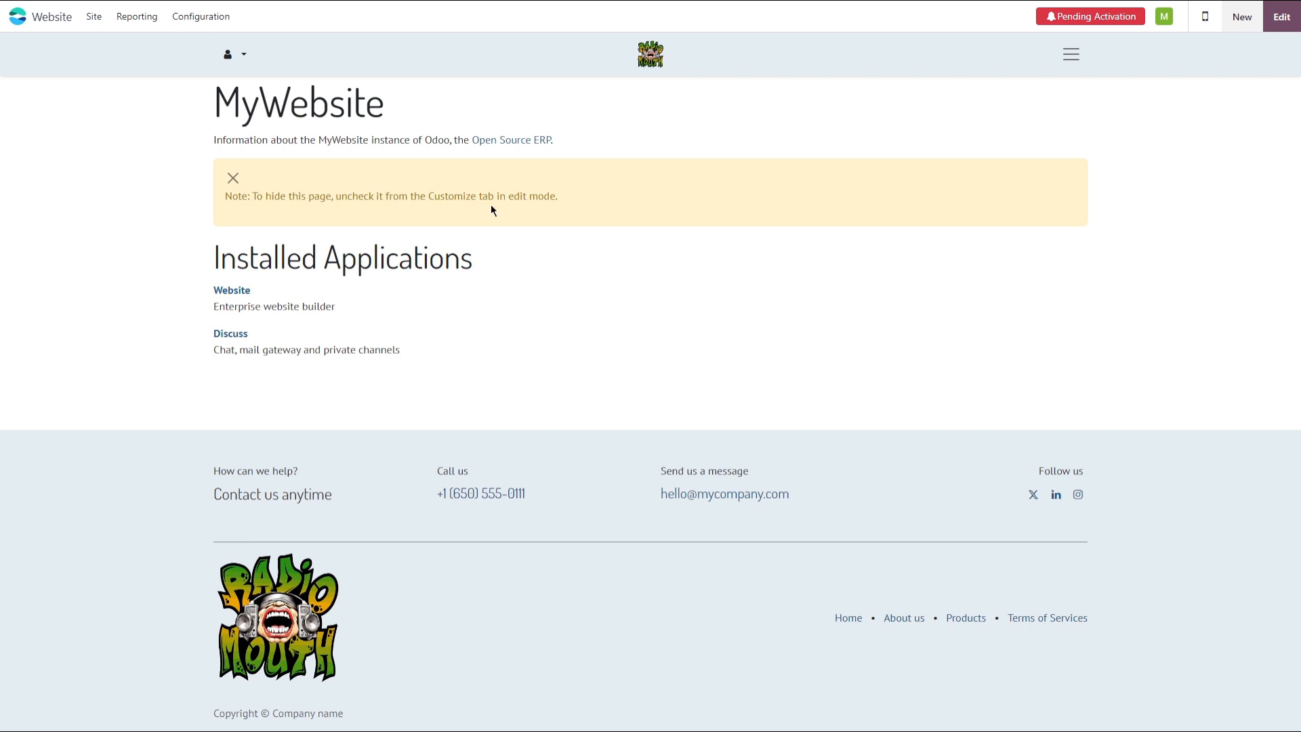
pyautogui.click(640, 62)
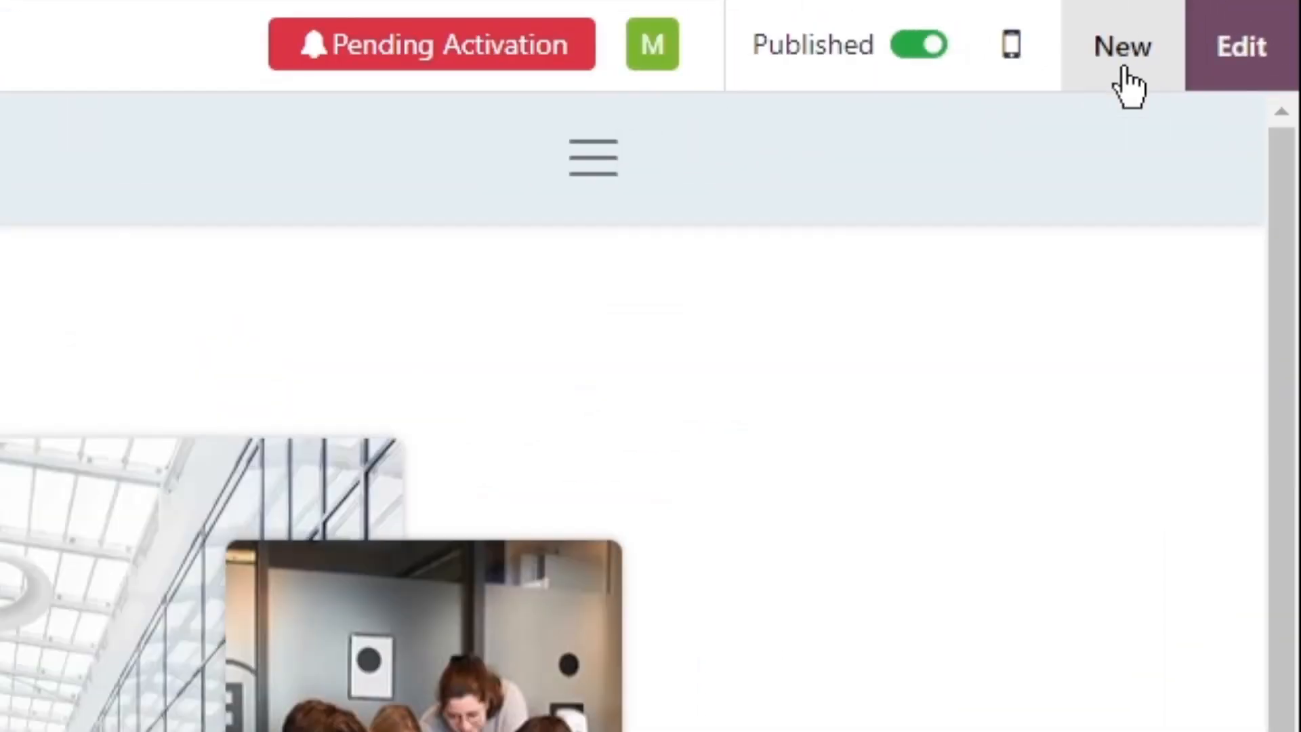
# - Create a new page titled Main, added to the menu, from the Basic template with three feature icons and a quote carousel
pyautogui.click(1243, 24)
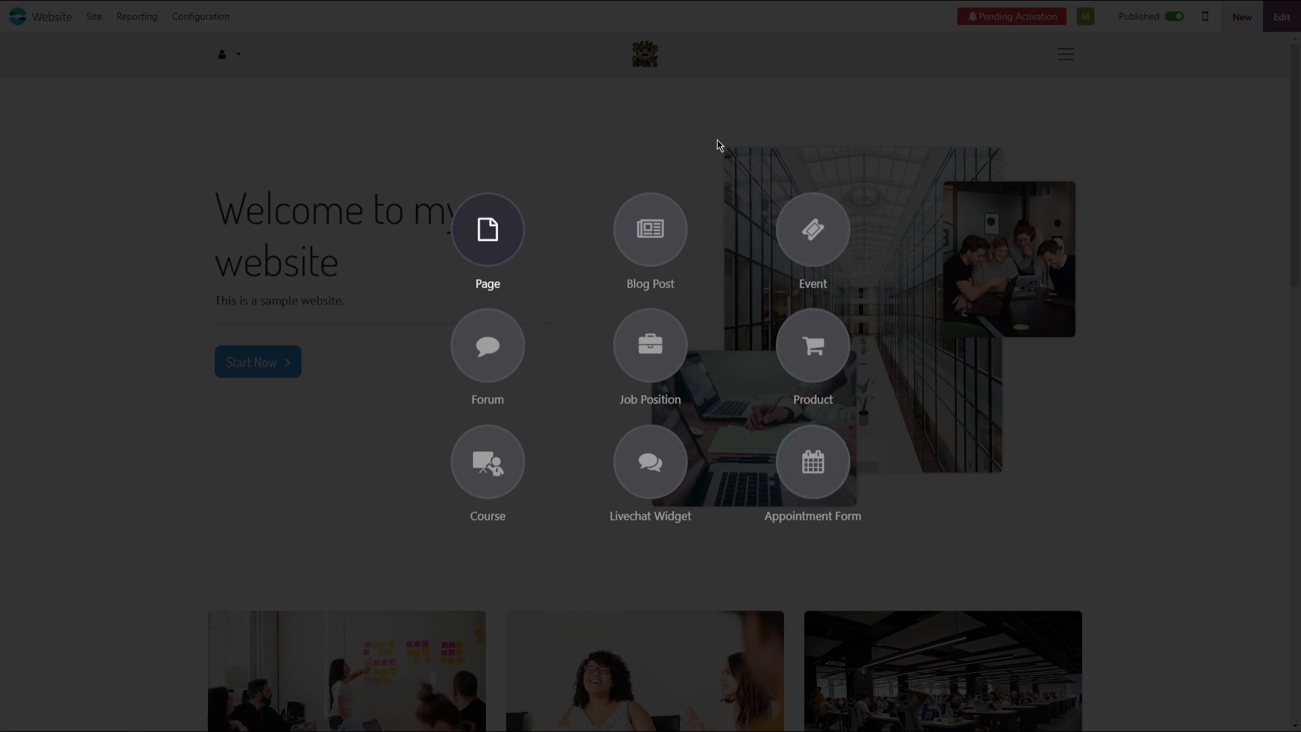
pyautogui.click(489, 237)
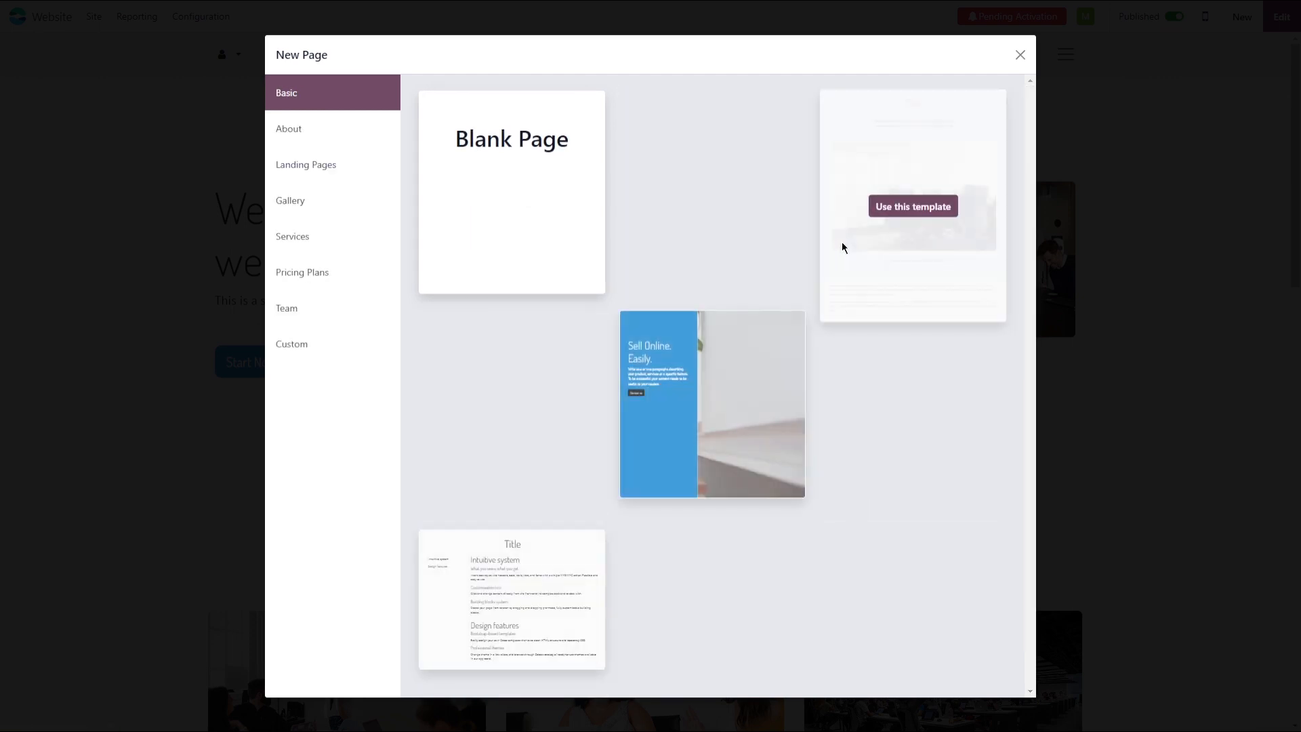
pyautogui.moveTo(443, 204)
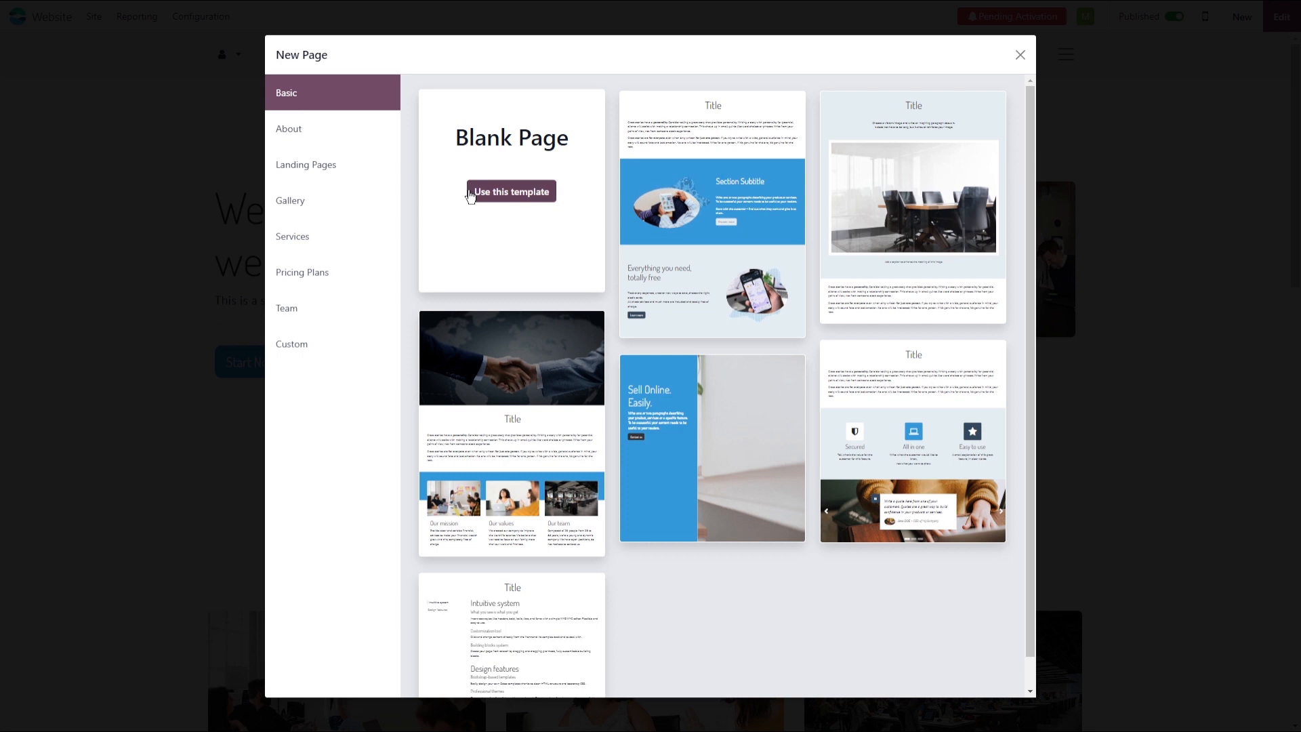
pyautogui.moveTo(717, 233)
pyautogui.moveTo(836, 420)
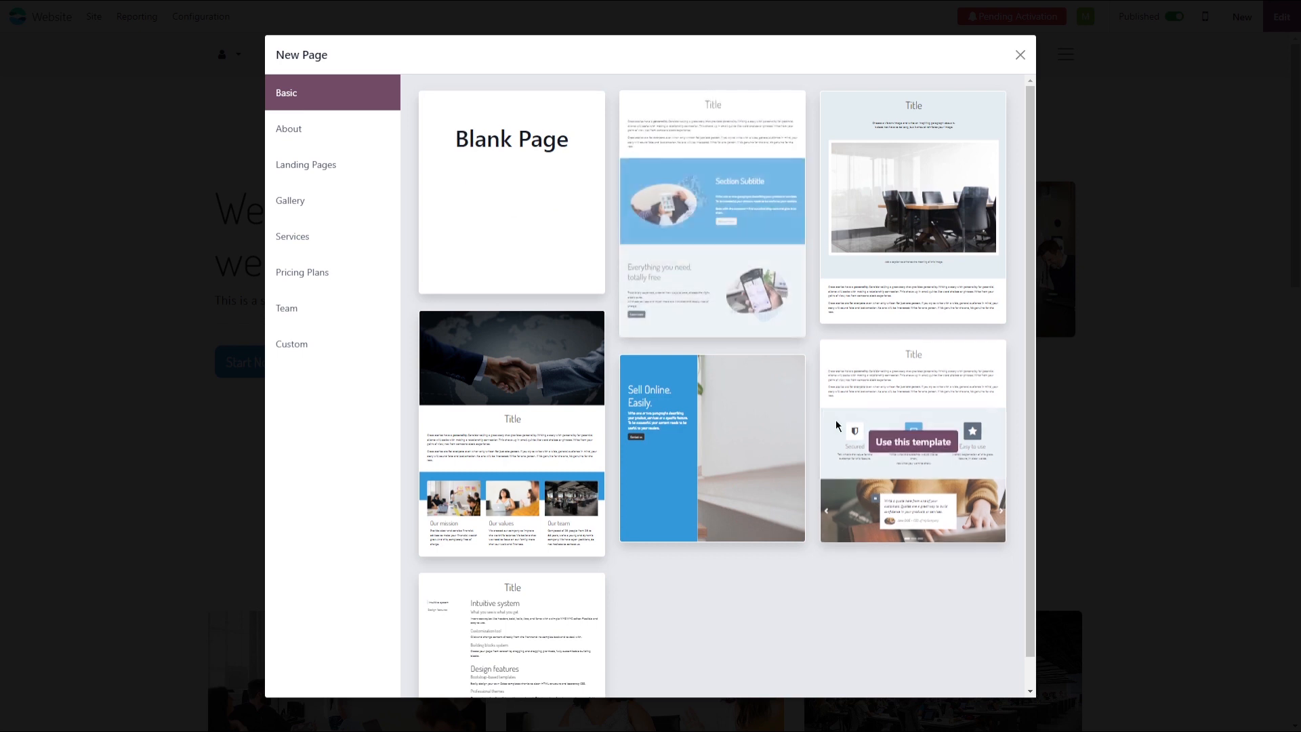
pyautogui.click(918, 449)
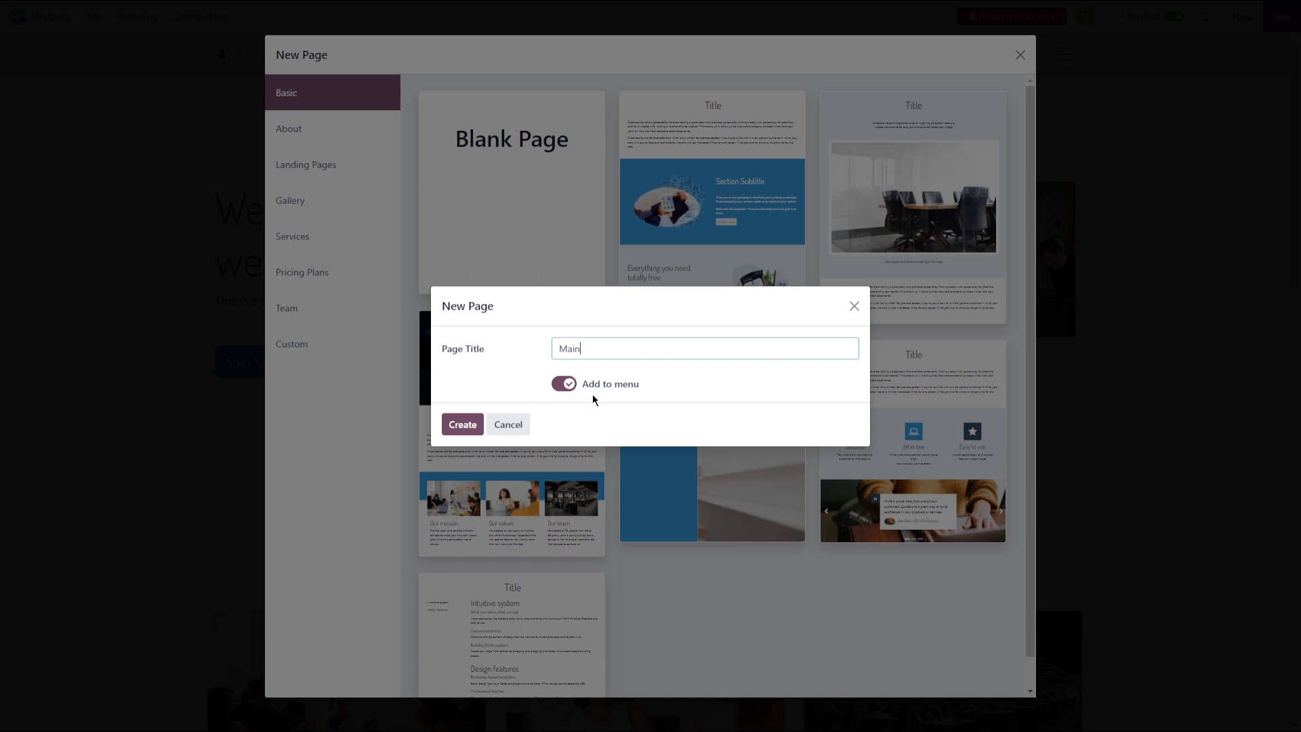
pyautogui.click(463, 427)
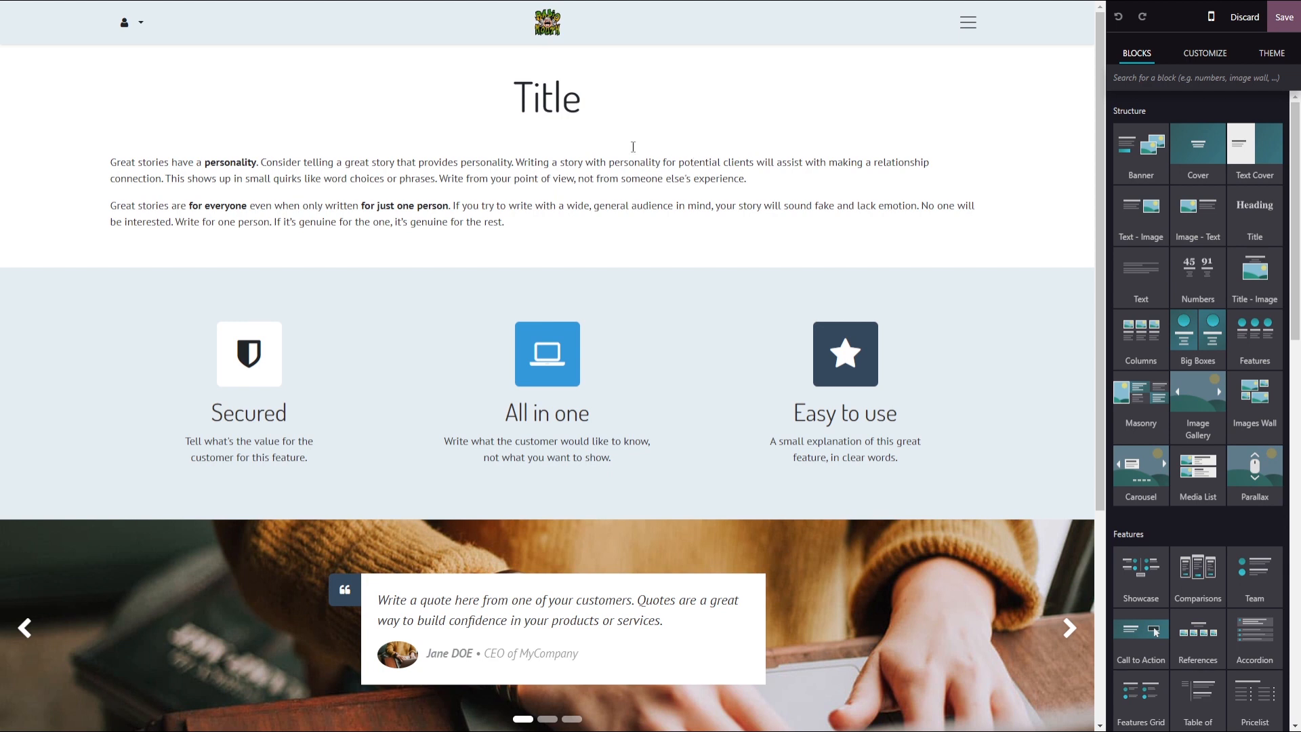
# - Replace the new page's Title heading with "Main Page"
pyautogui.click(562, 102)
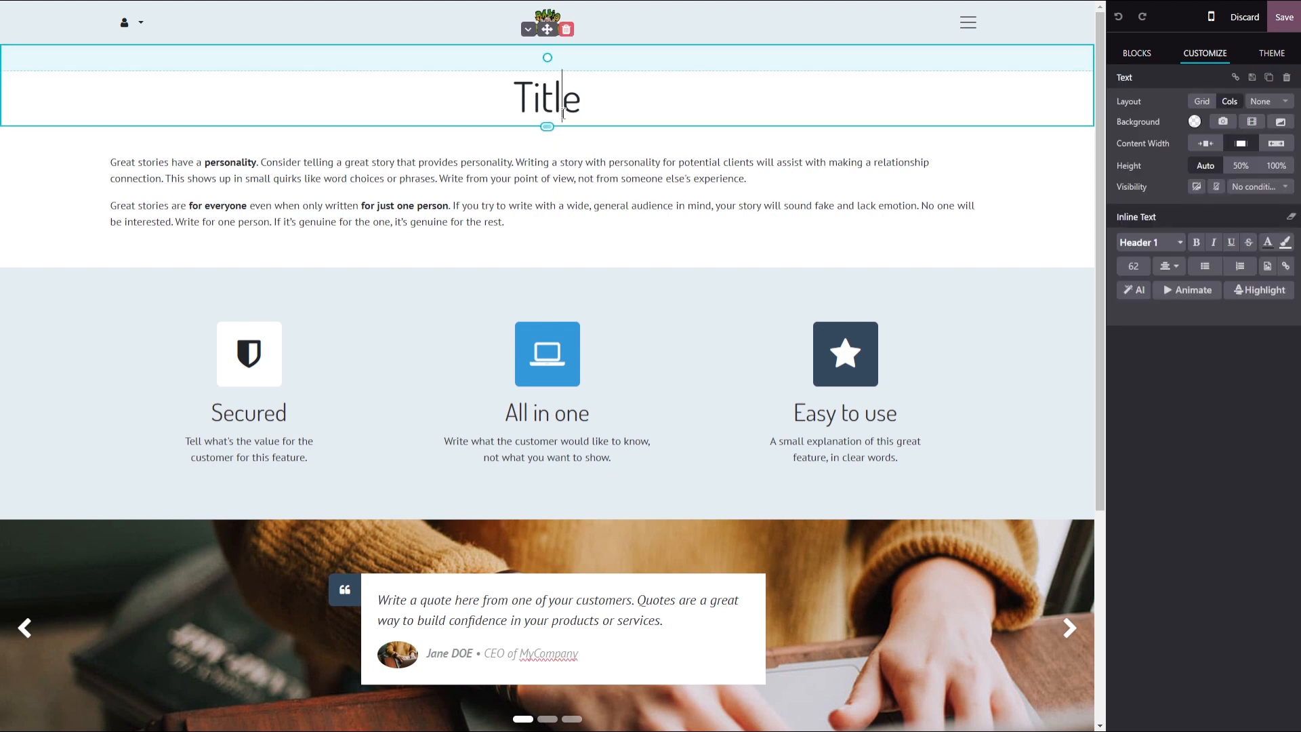
pyautogui.click(575, 105)
pyautogui.moveTo(569, 103); pyautogui.dragTo(514, 102)
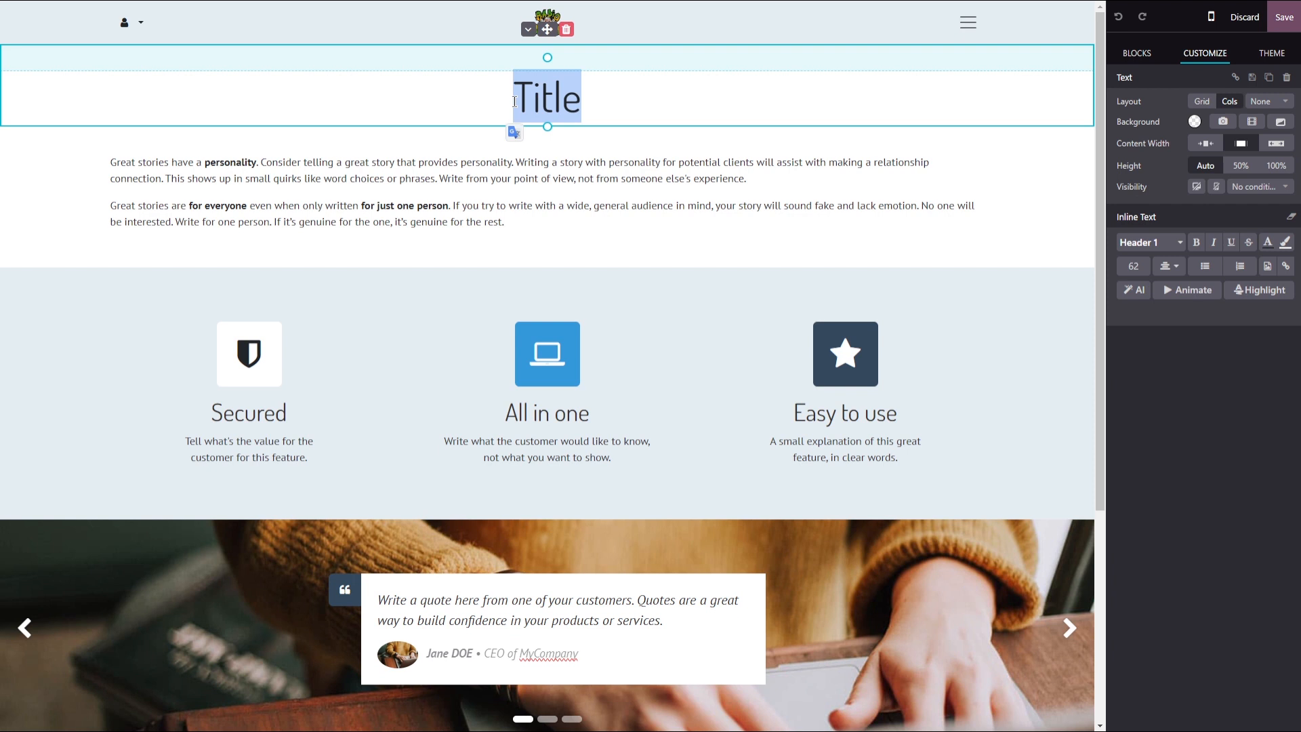
pyautogui.write('Main Page')
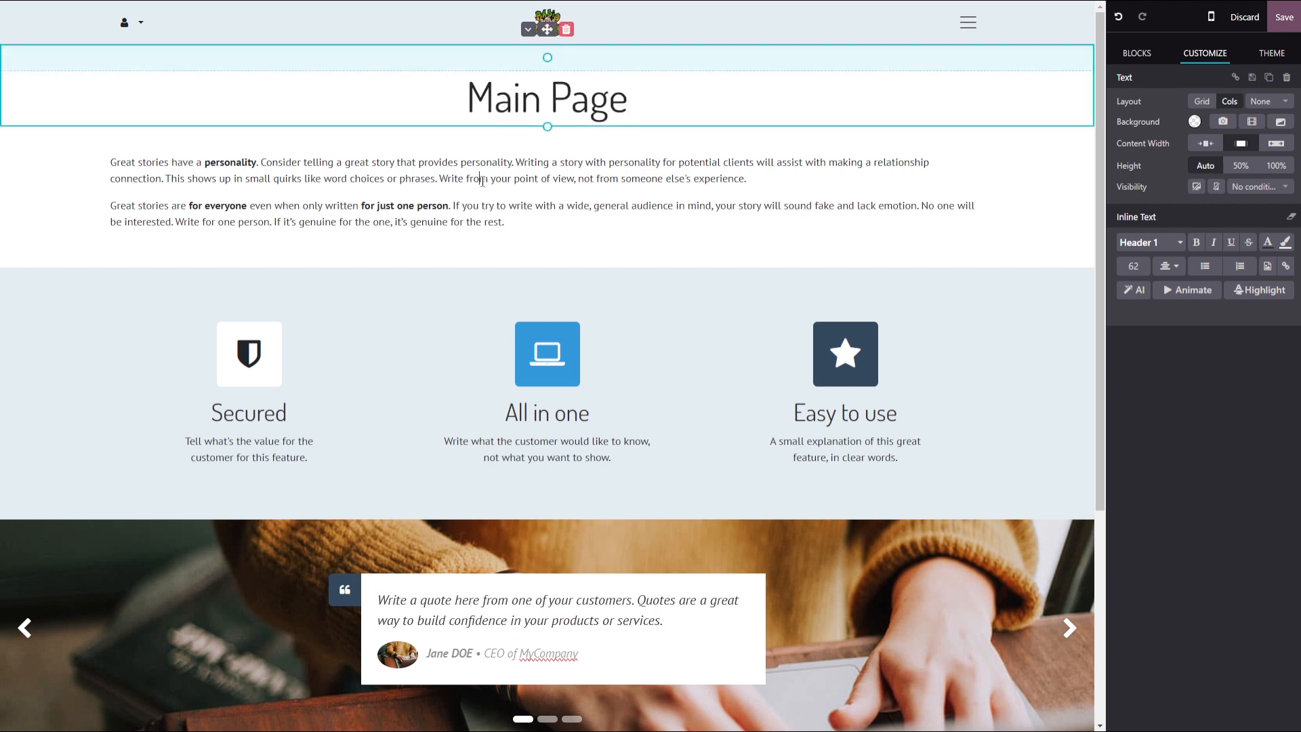
pyautogui.click(552, 175)
pyautogui.moveTo(602, 175); pyautogui.dragTo(573, 178)
pyautogui.click(711, 177)
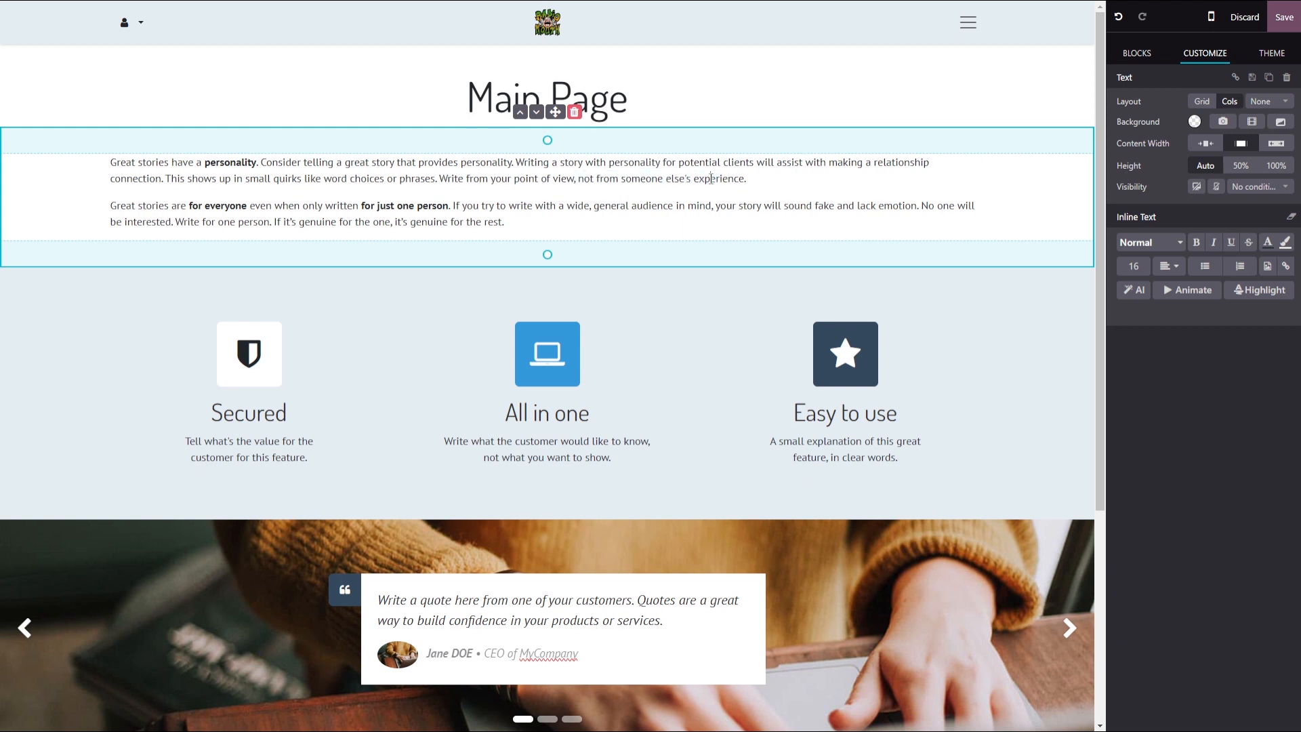
# - Replace the shield icon above Secured in the Features block with the list window icon
pyautogui.click(768, 376)
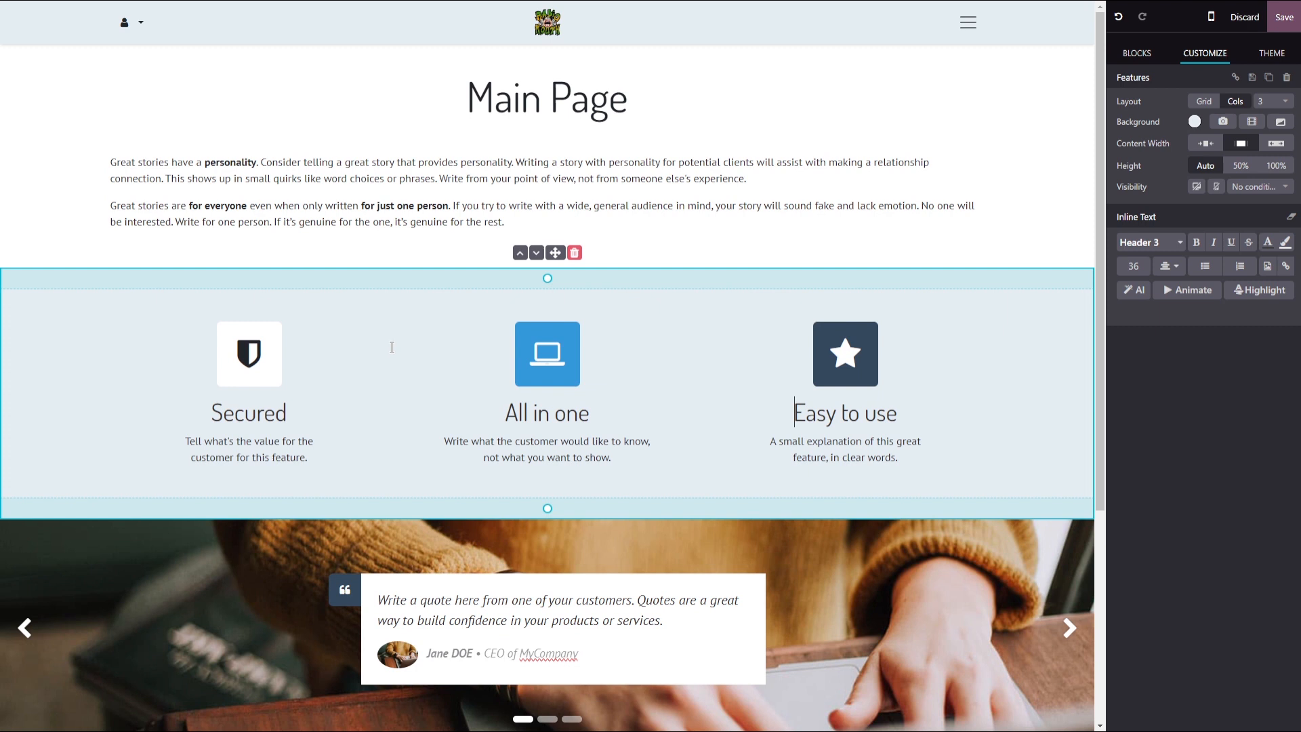
pyautogui.click(278, 345)
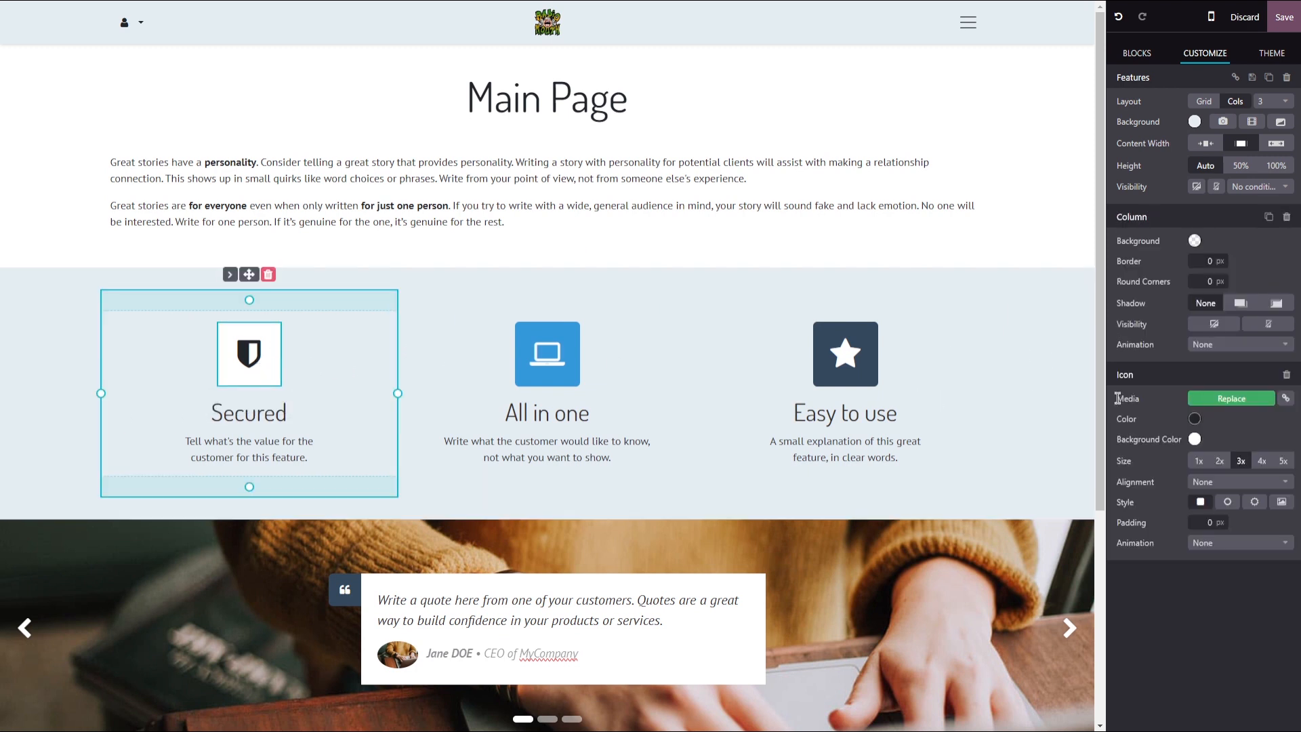
pyautogui.click(1220, 399)
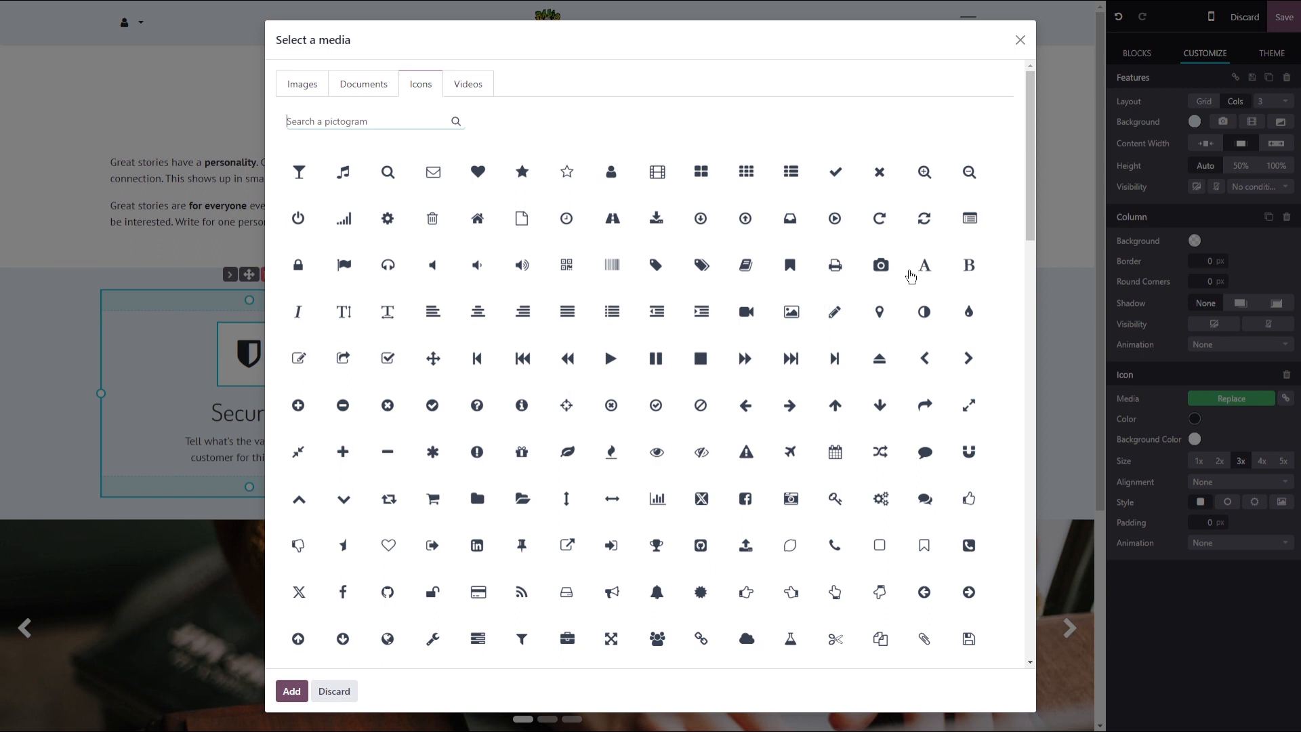
pyautogui.doubleClick(970, 219)
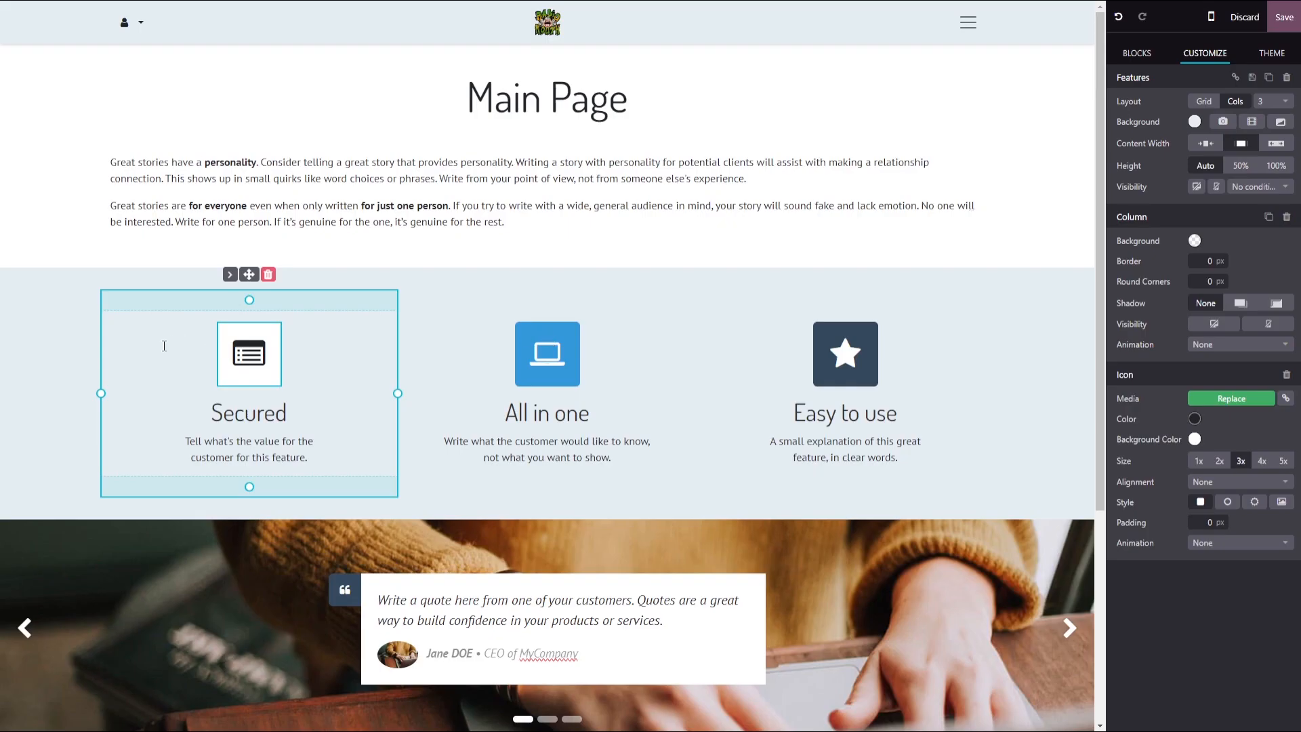
# - Replace the laptop icon above All in one in the Features block with the ambulance icon
pyautogui.click(553, 360)
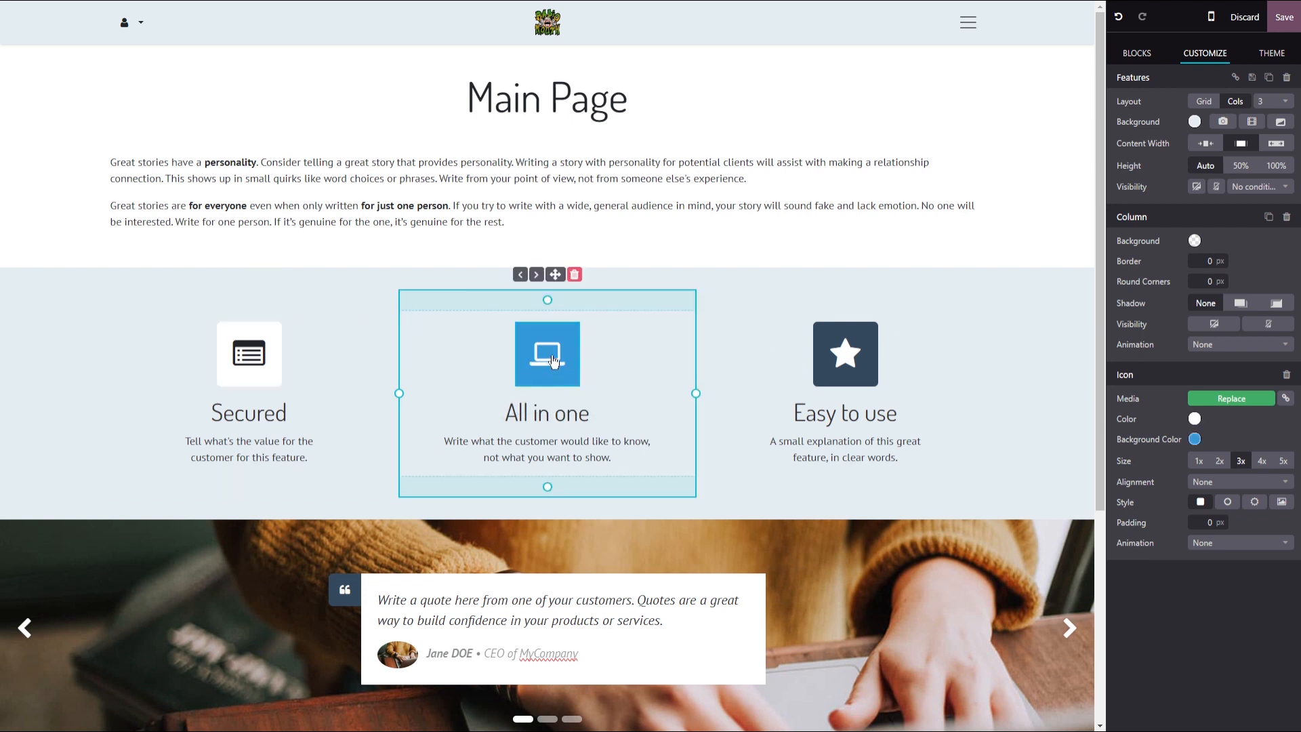
pyautogui.click(1242, 400)
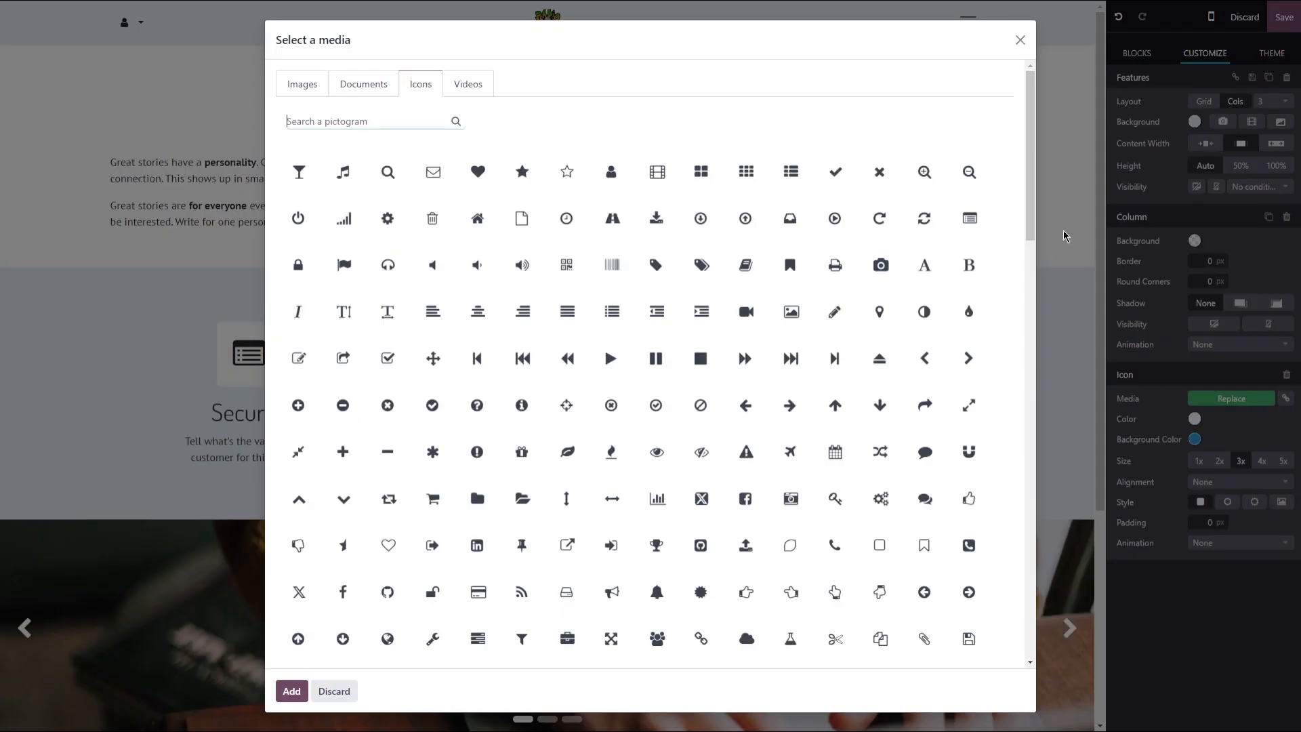
pyautogui.scroll(-5, 991, 316)
pyautogui.click(878, 483)
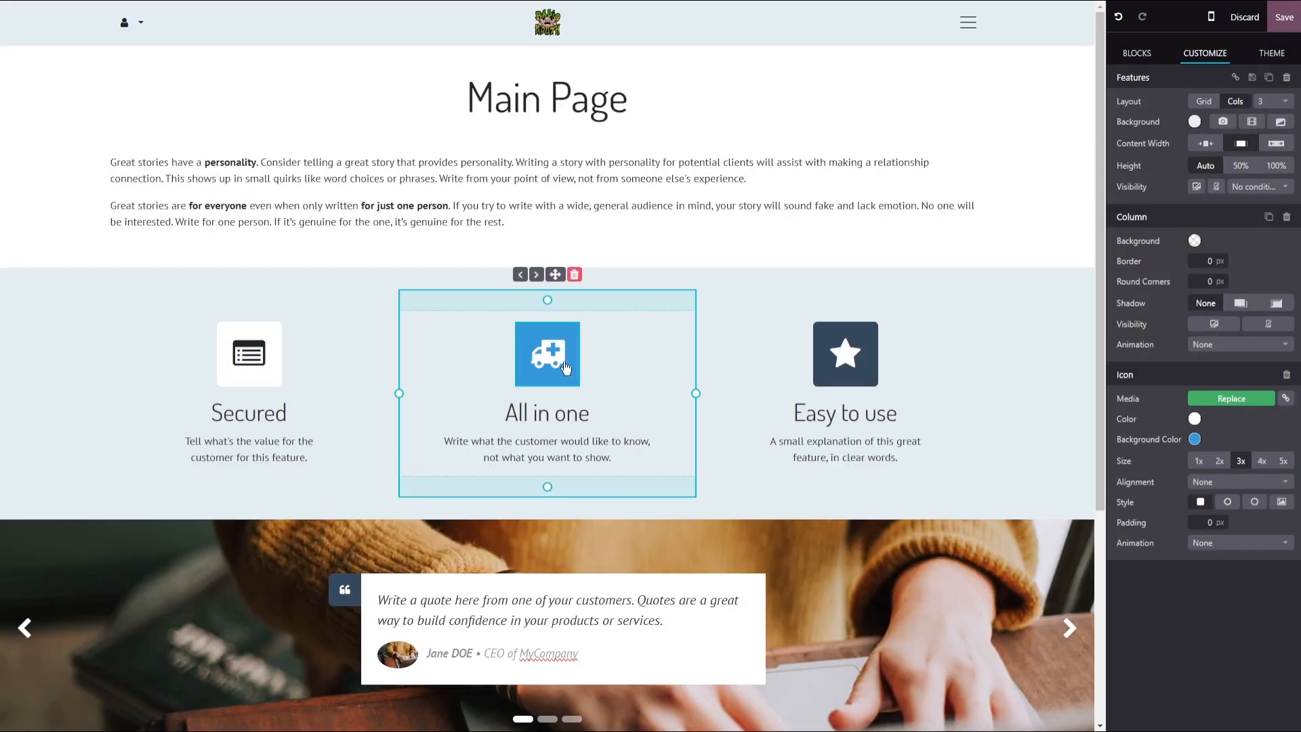
pyautogui.click(1016, 360)
# - Go through the quote carousel's slides and replace the first slide's background with the already uploaded picture of people by tall windows
pyautogui.scroll(-3, 1017, 362)
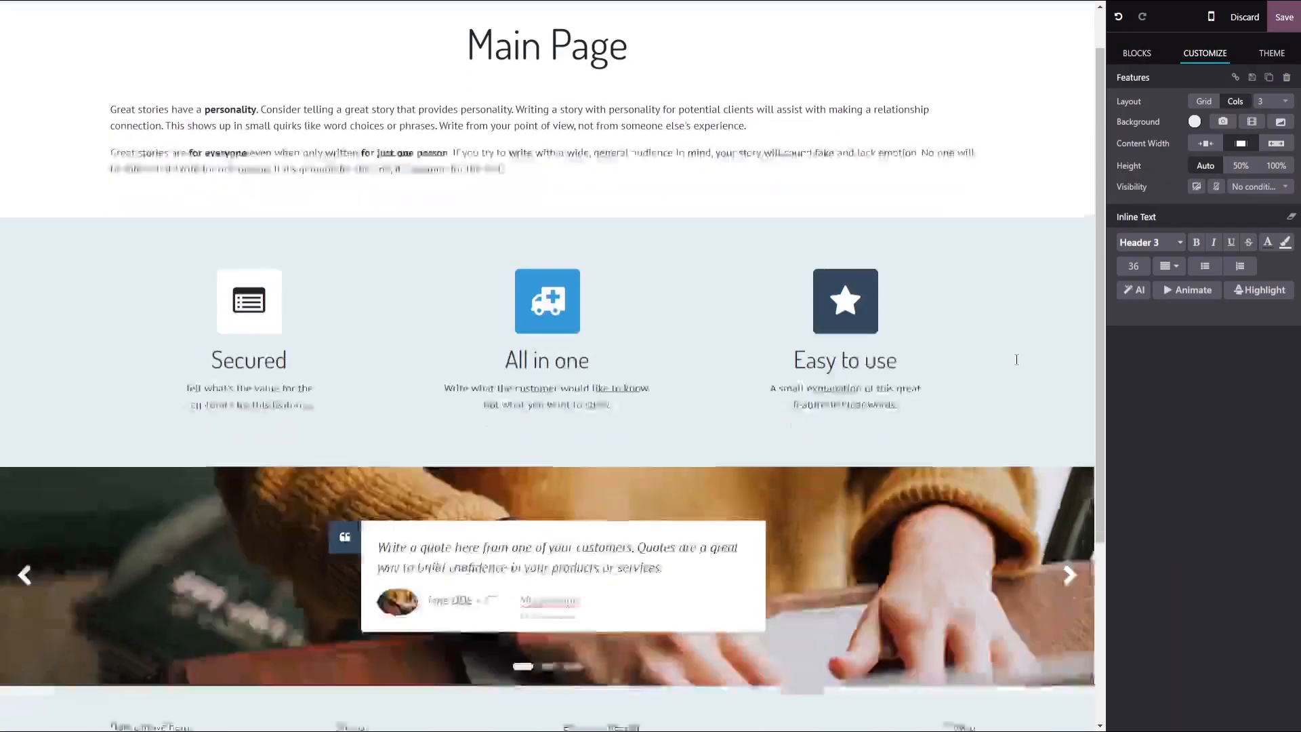
pyautogui.scroll(-2, 1018, 366)
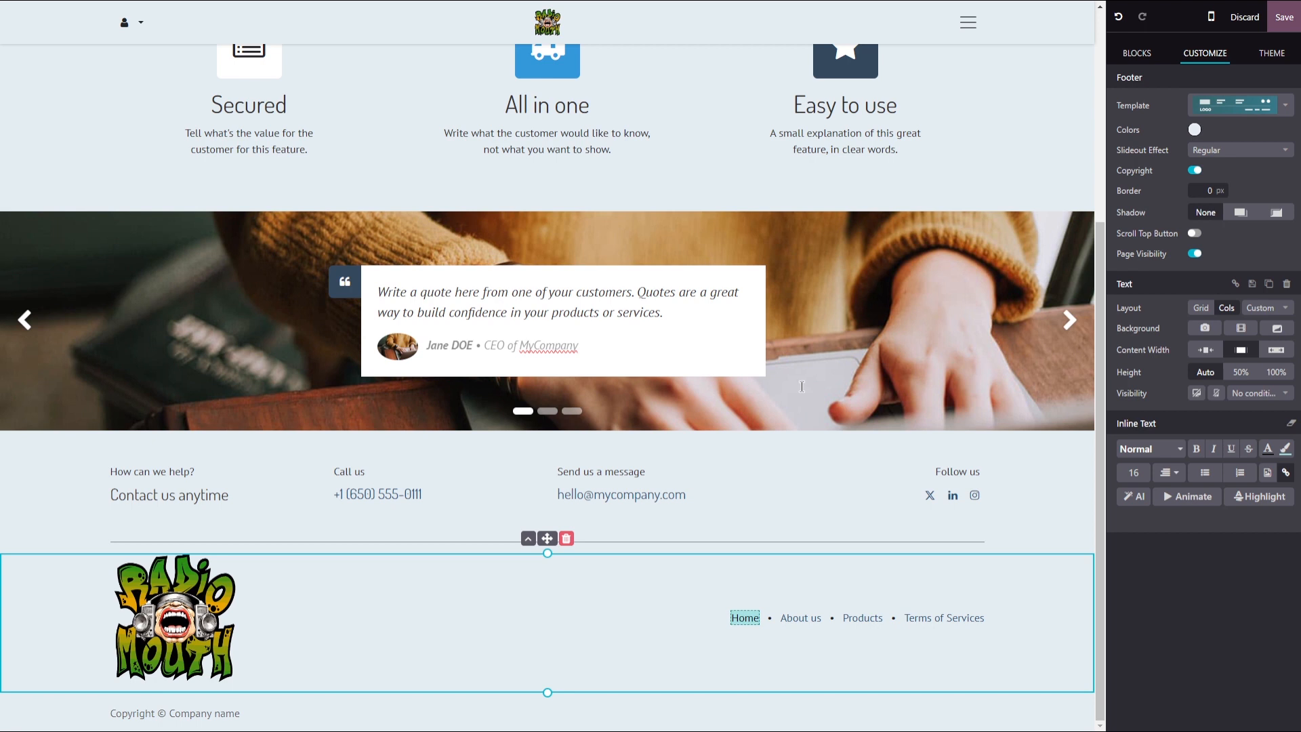
pyautogui.click(1070, 321)
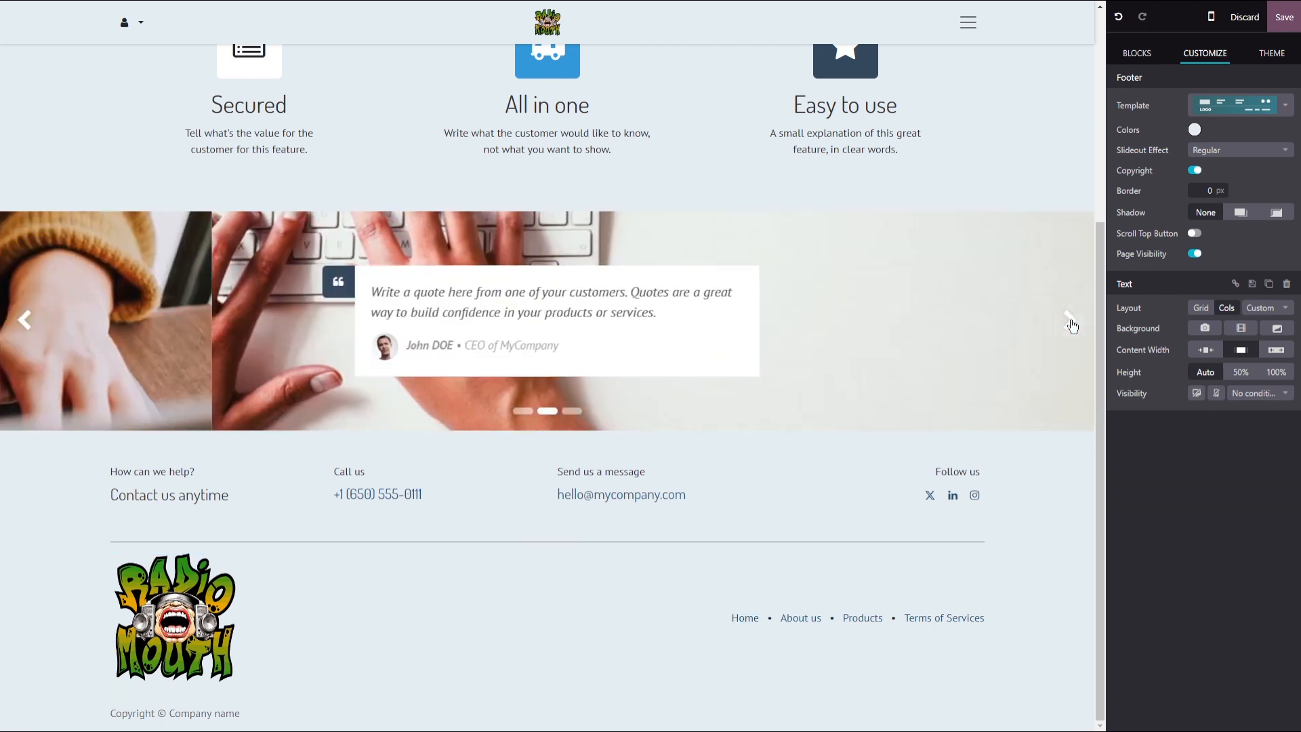
pyautogui.click(1070, 321)
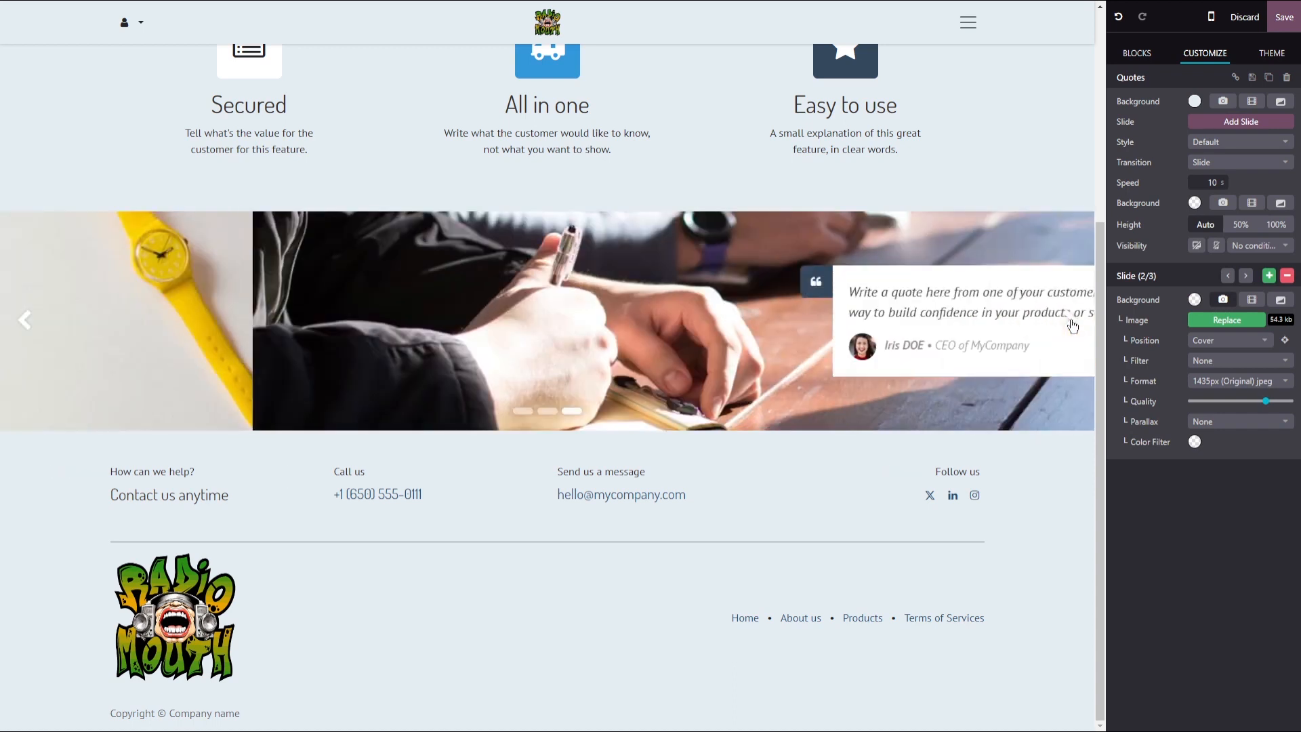
pyautogui.click(1069, 321)
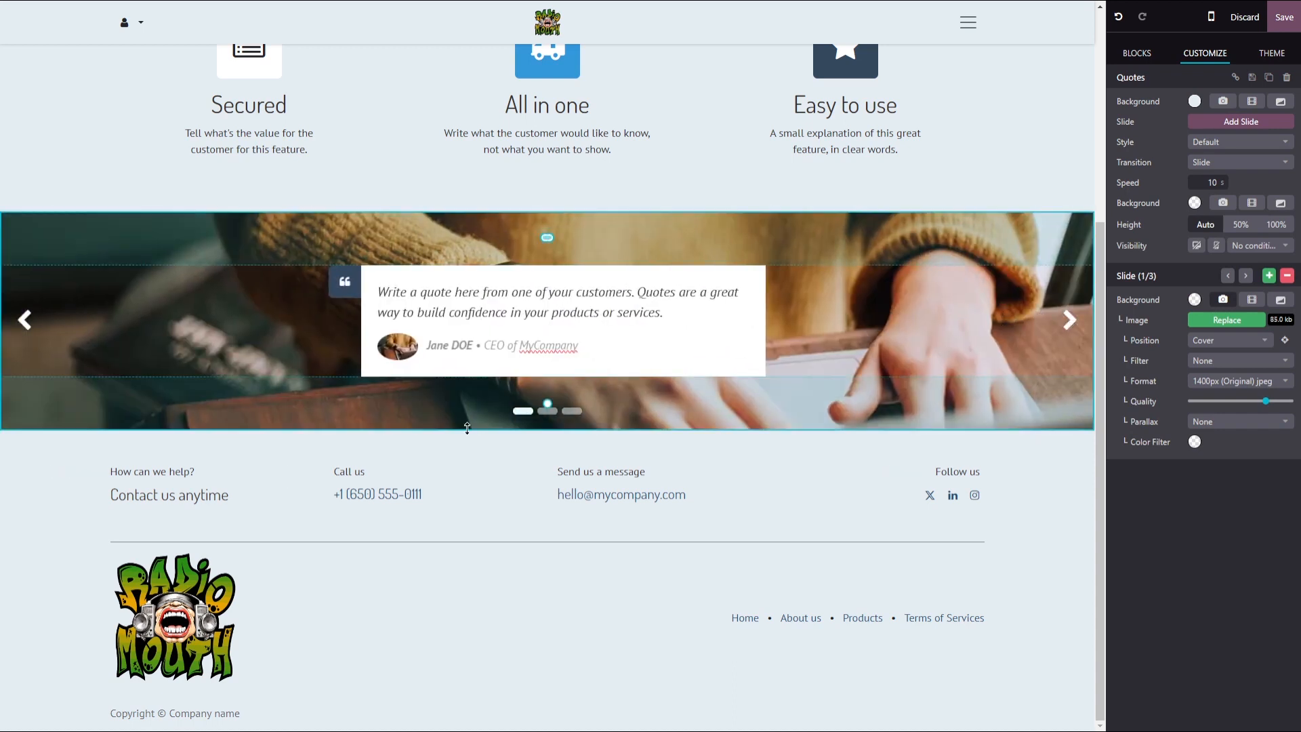
pyautogui.click(900, 314)
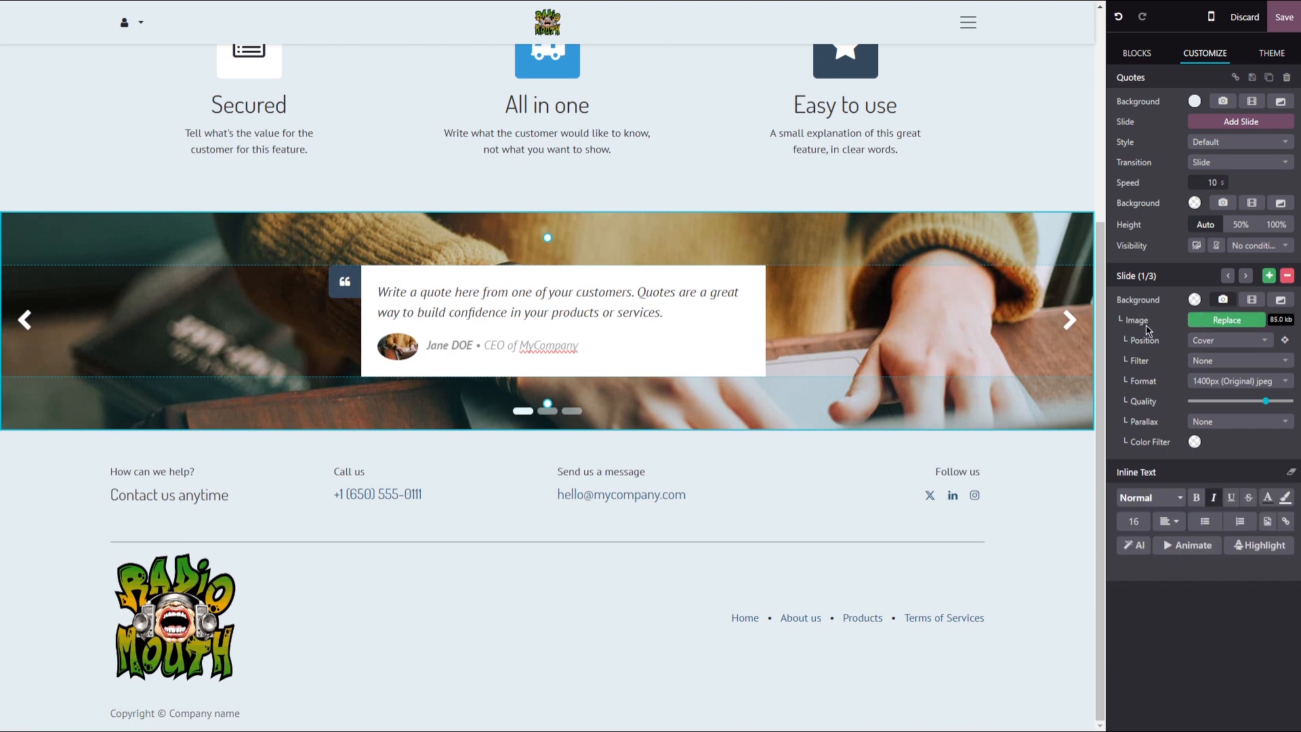
pyautogui.click(1223, 323)
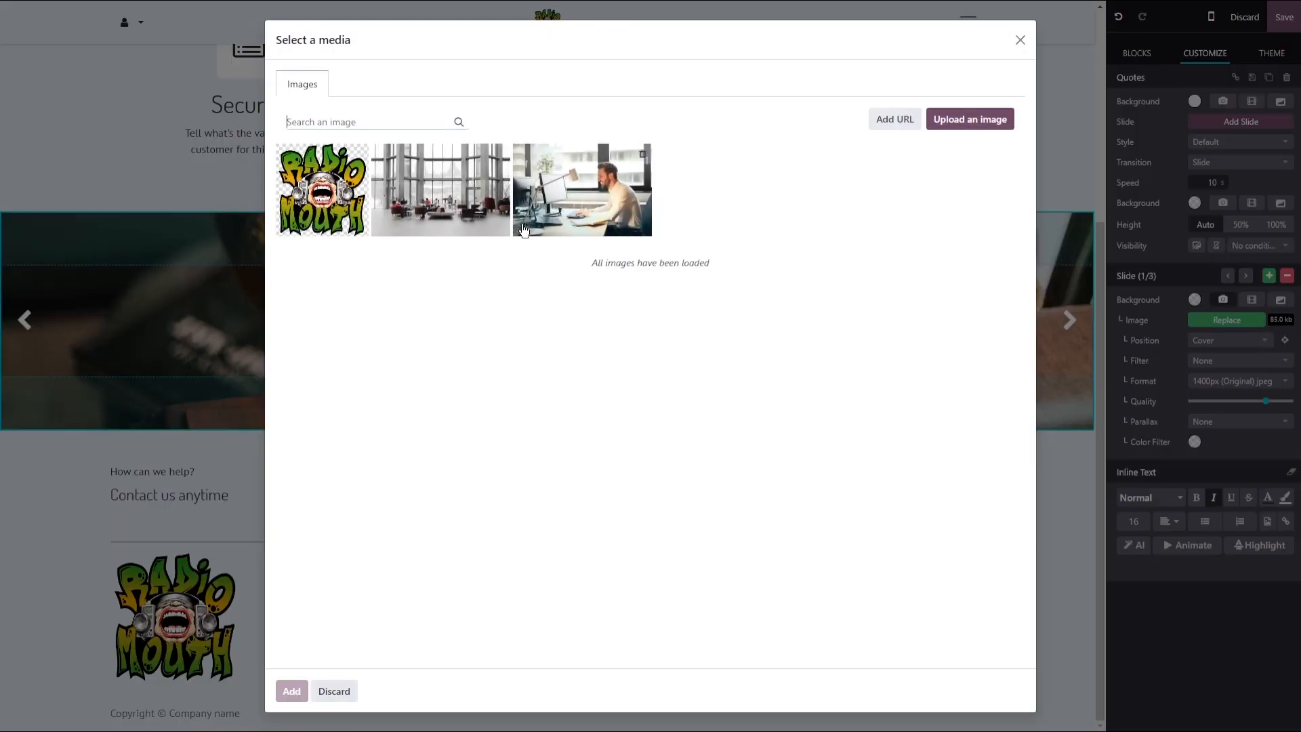
pyautogui.click(471, 191)
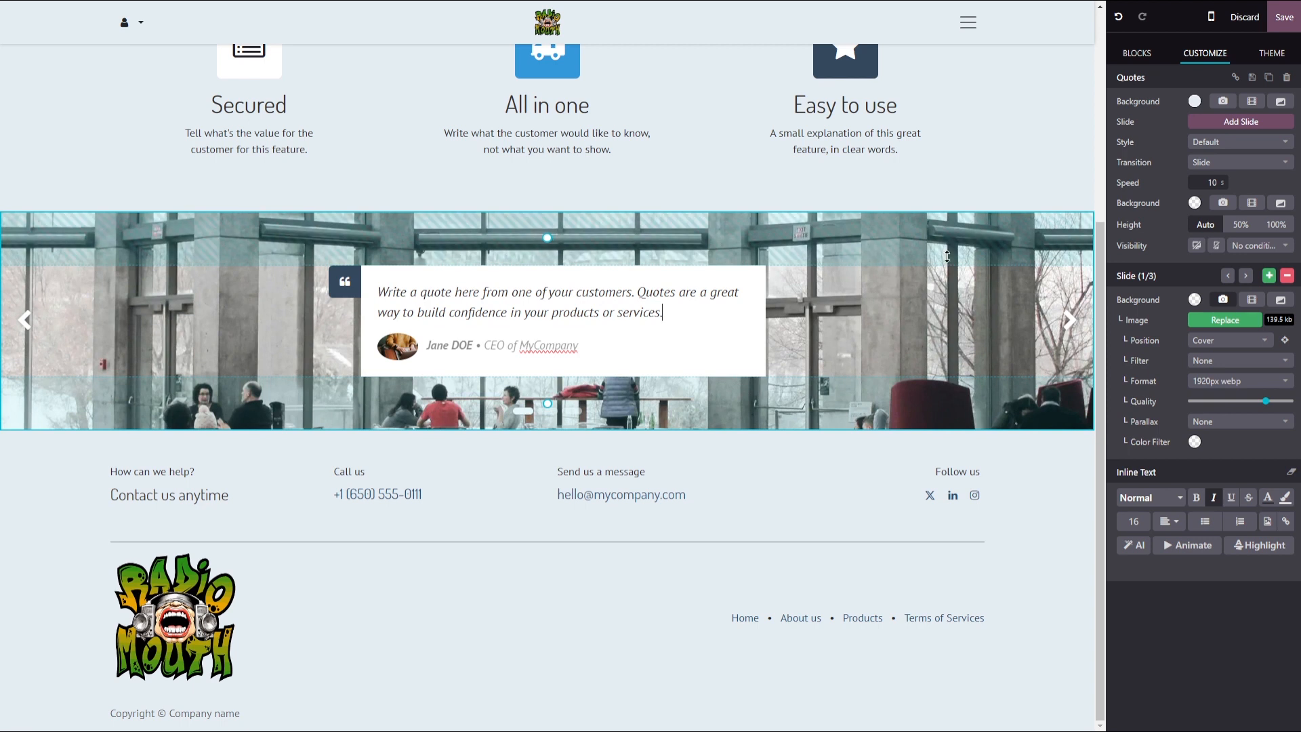
# - Replace the second quote slide's background with the already uploaded picture of a smiling man working at a desk
pyautogui.click(1069, 318)
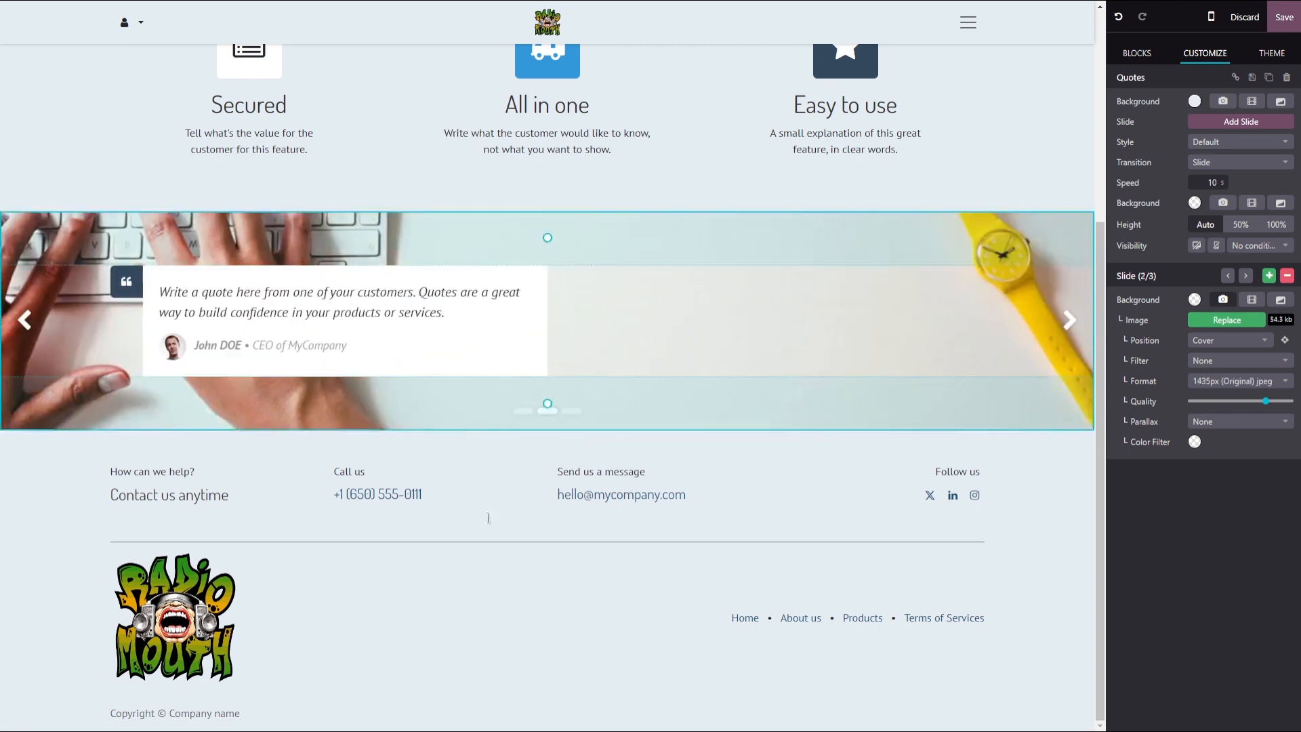
pyautogui.click(788, 332)
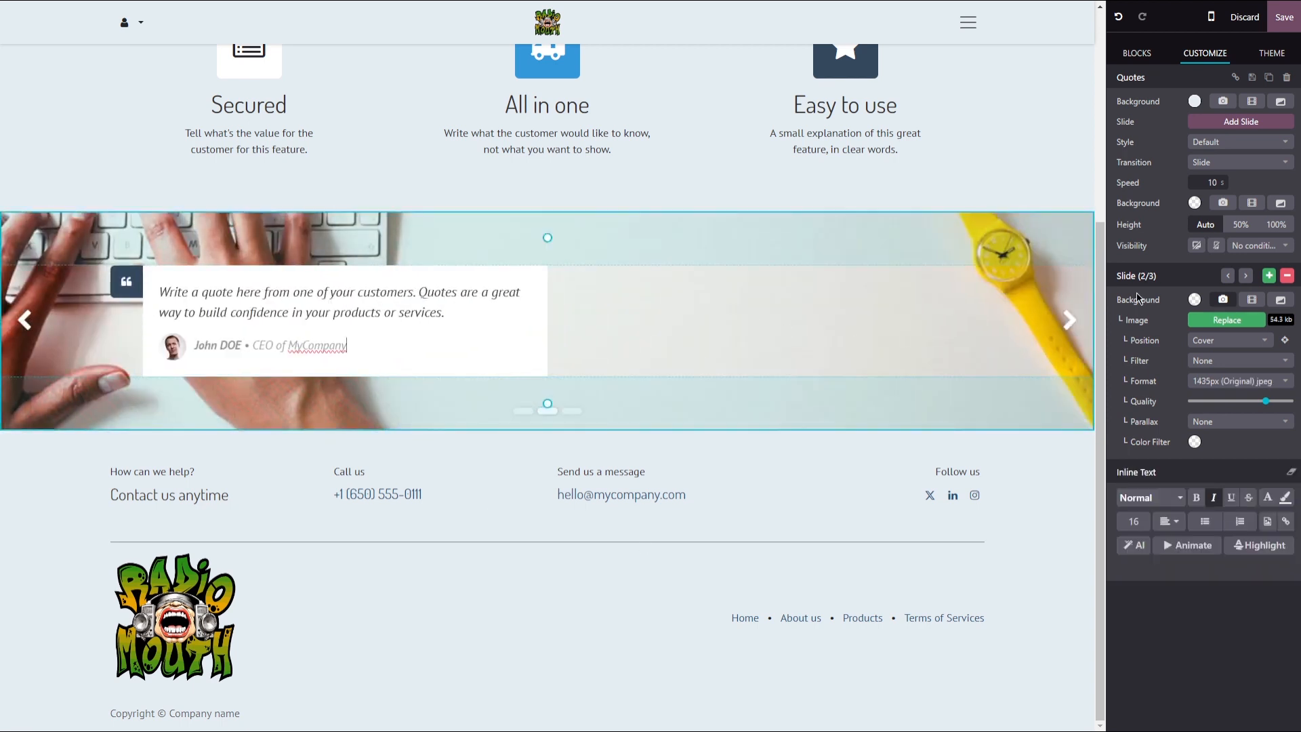
pyautogui.click(1227, 319)
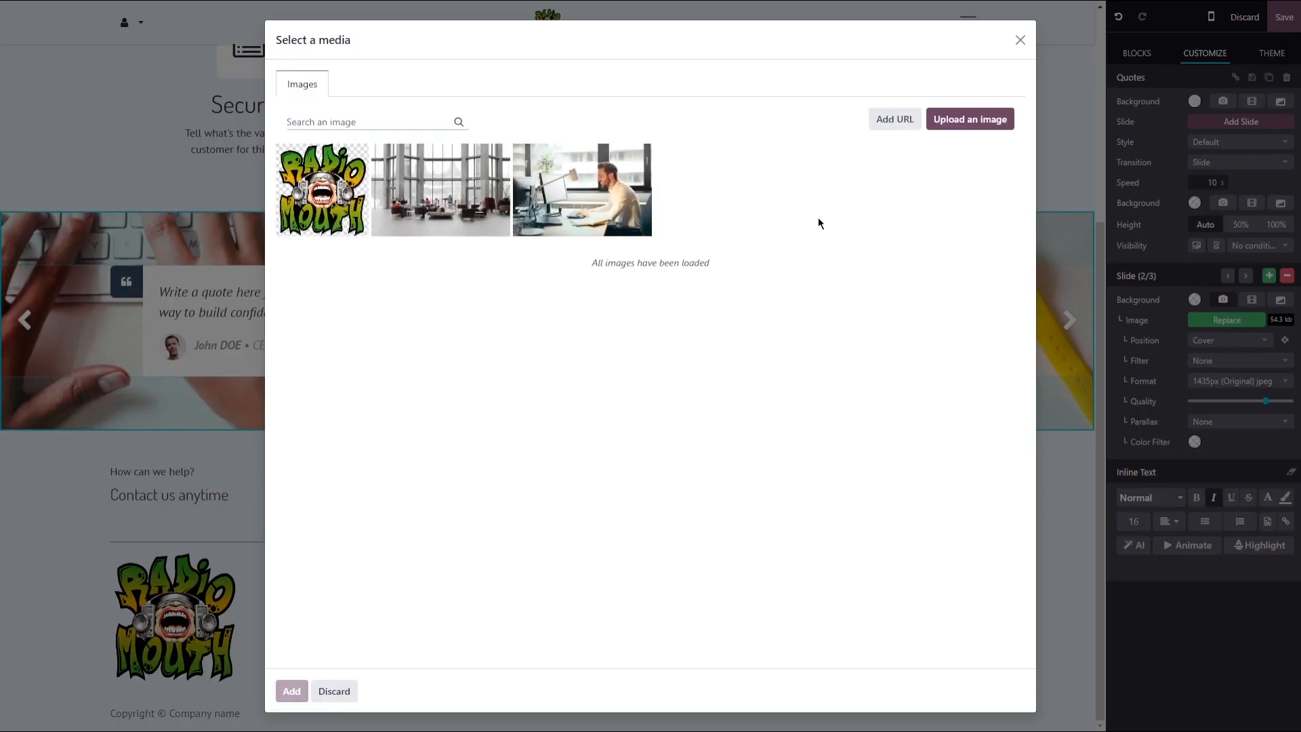
pyautogui.click(606, 202)
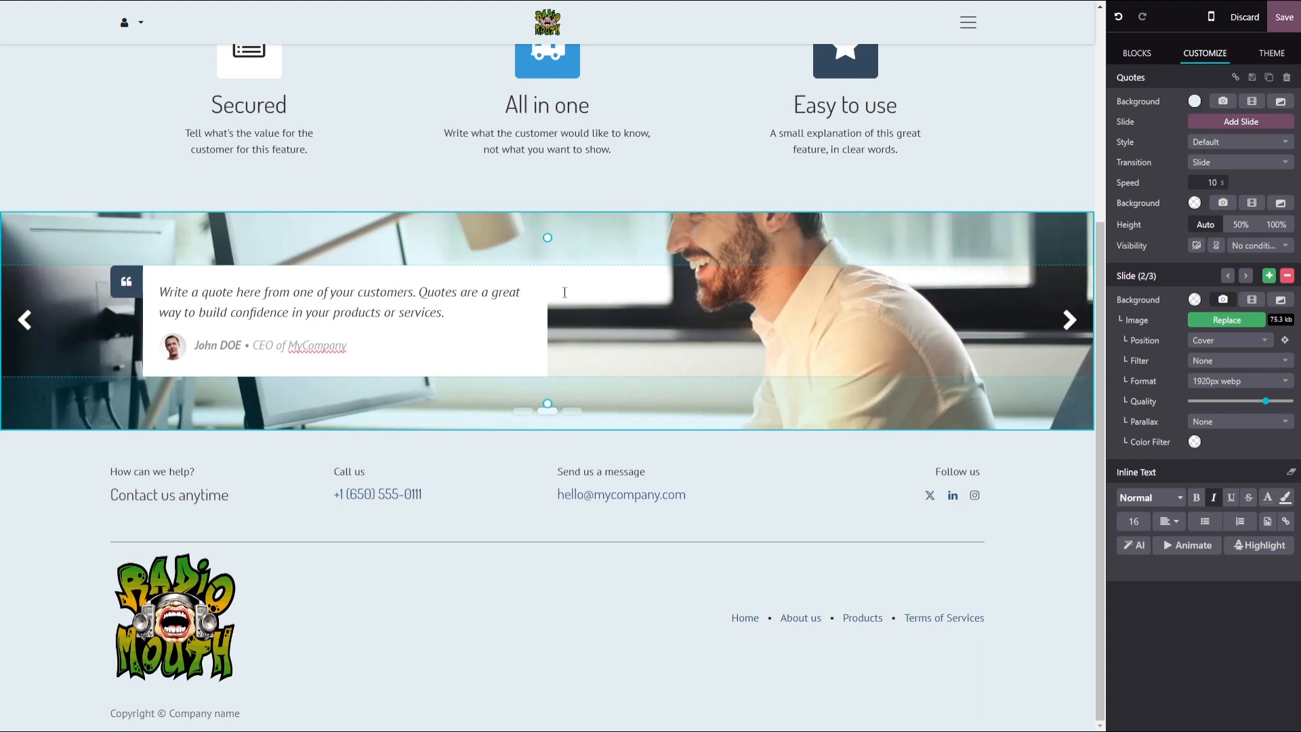
# - Save the edited Main page and look through the saved version
pyautogui.scroll(5, 626, 282)
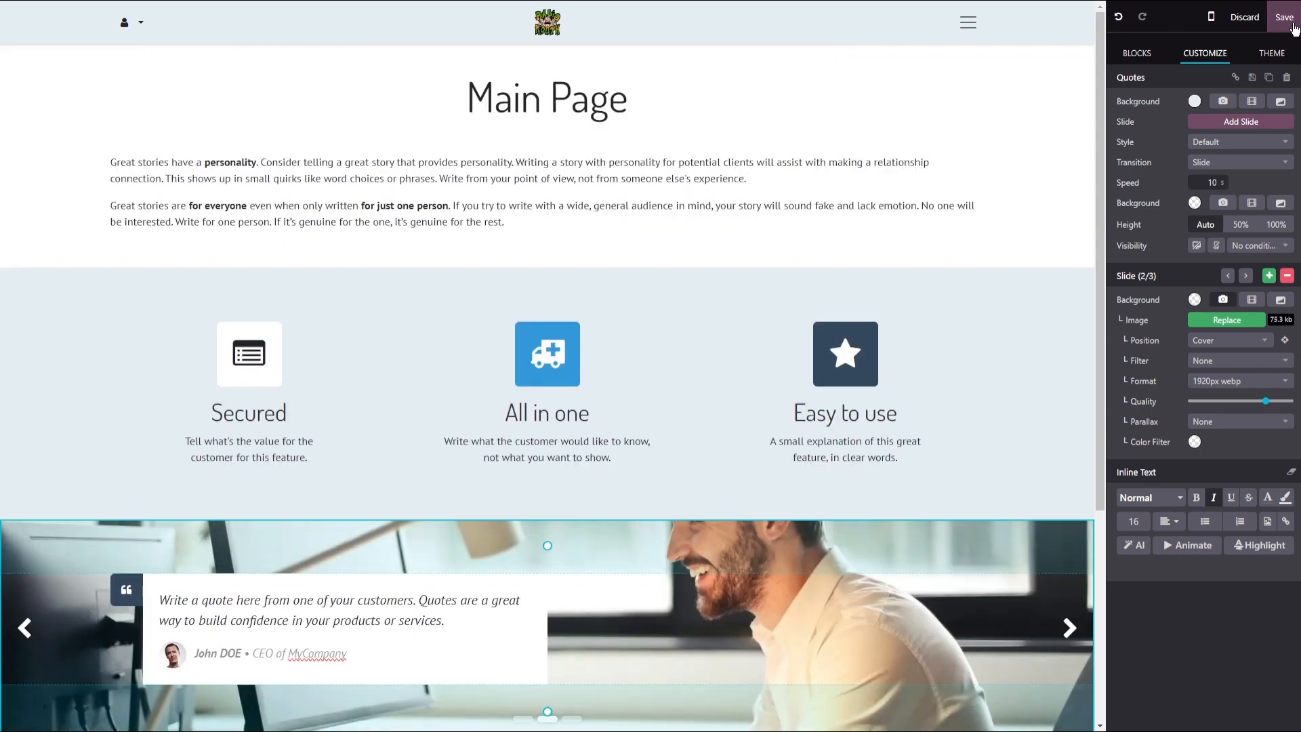
pyautogui.click(1293, 25)
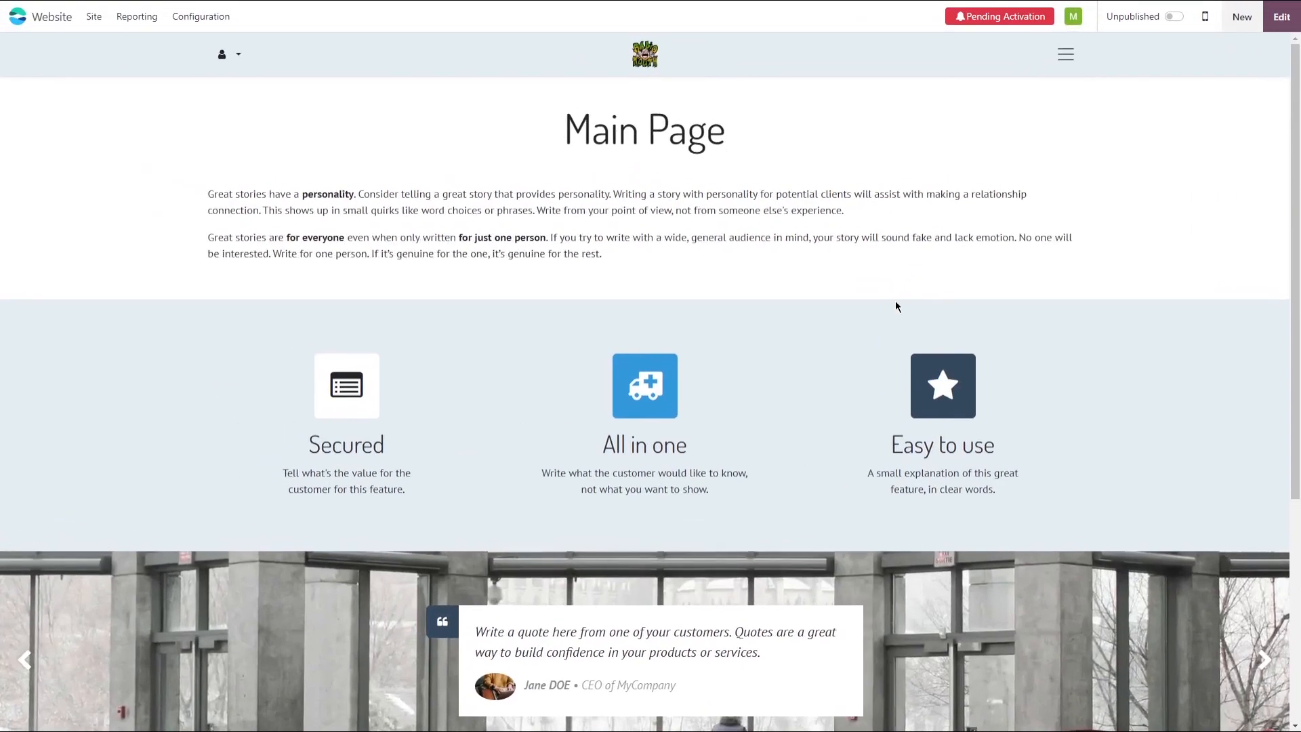
pyautogui.scroll(-5, 896, 306)
pyautogui.scroll(5, 896, 307)
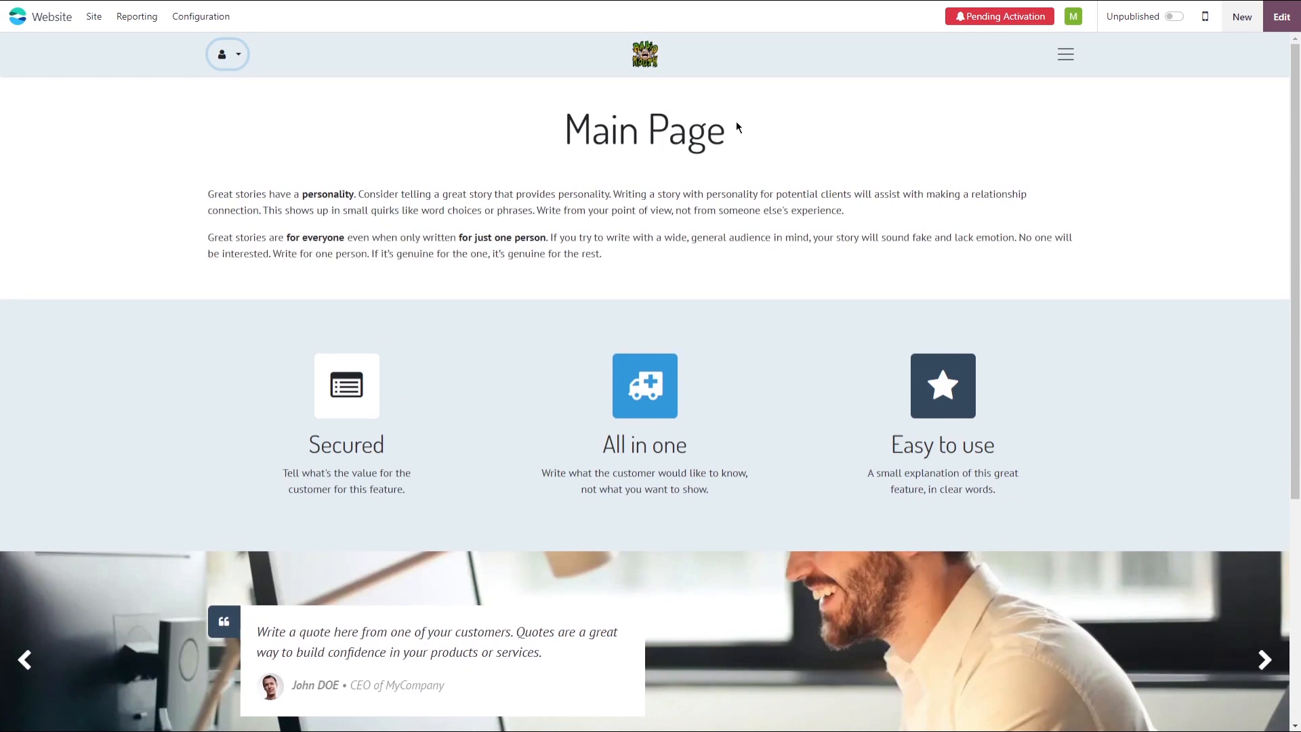
# - Go to the website's Home page and open it for editing
pyautogui.click(1065, 54)
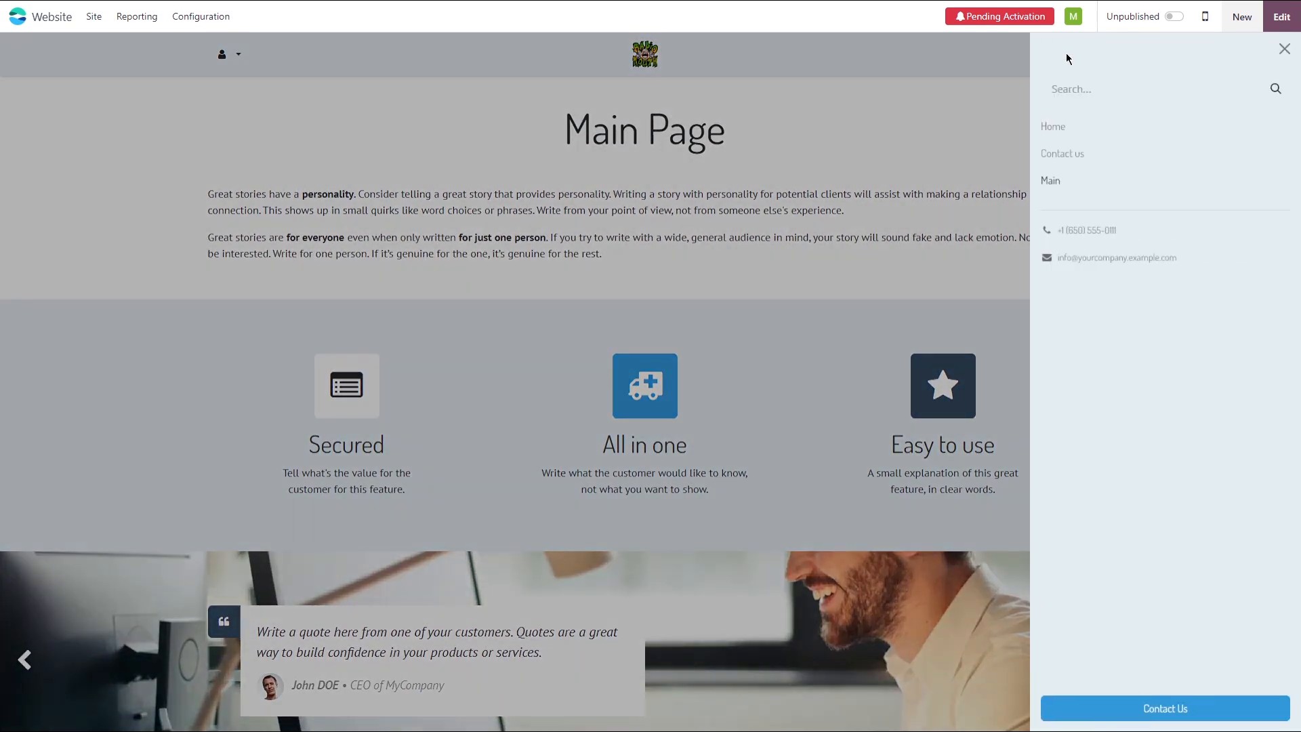
pyautogui.click(1054, 129)
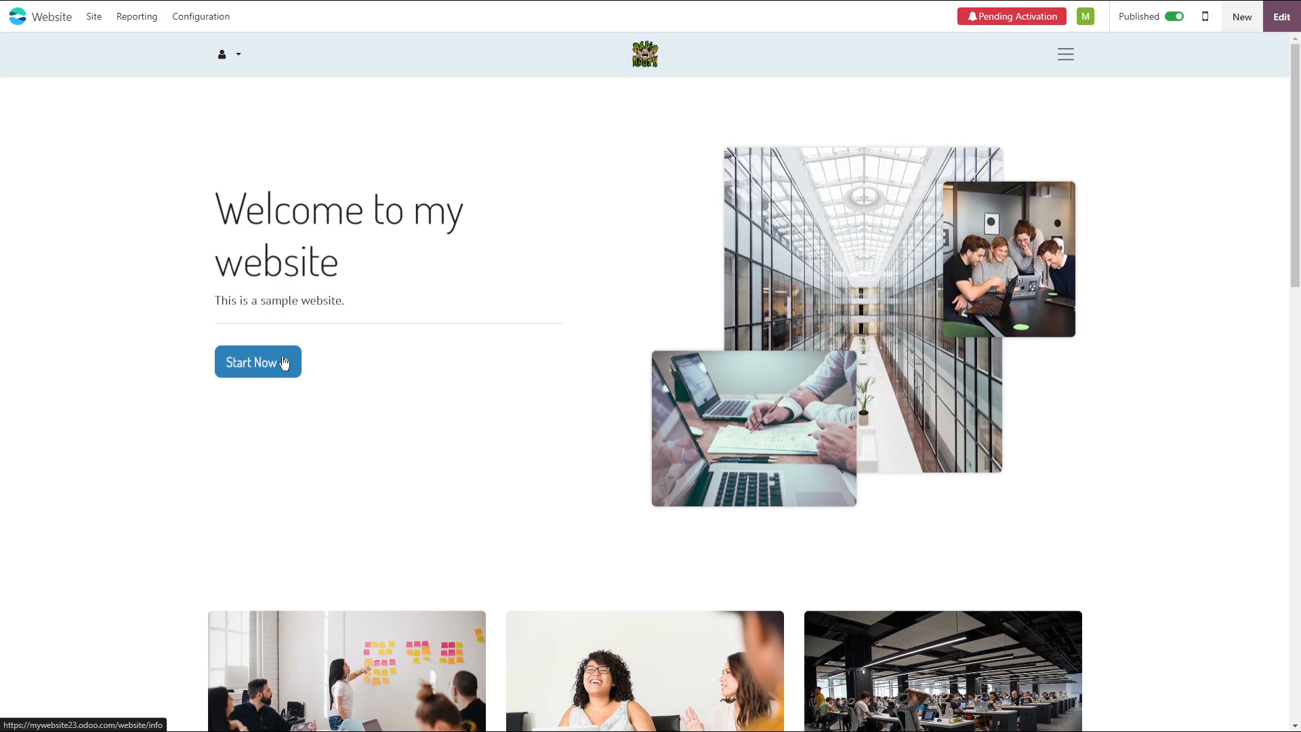
pyautogui.click(1283, 22)
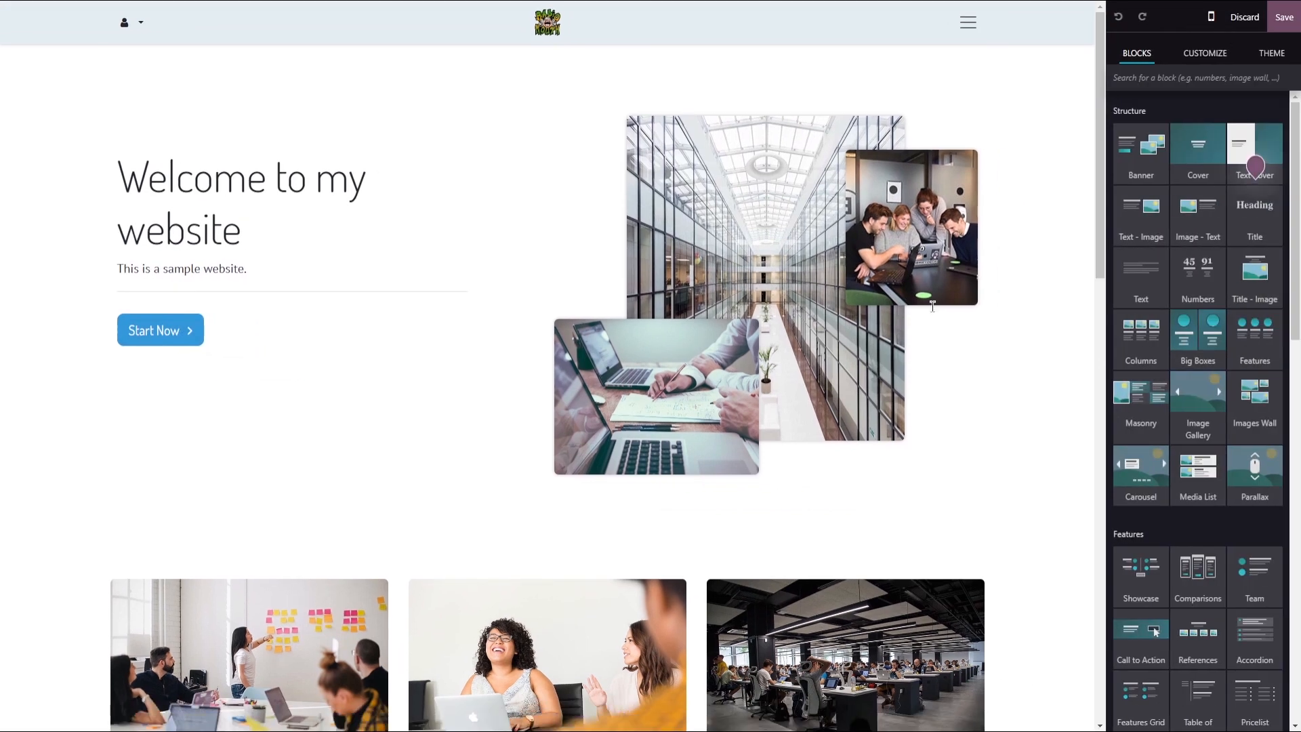
# - Change the Start Now button's link to the /main page and save the homepage
pyautogui.click(179, 330)
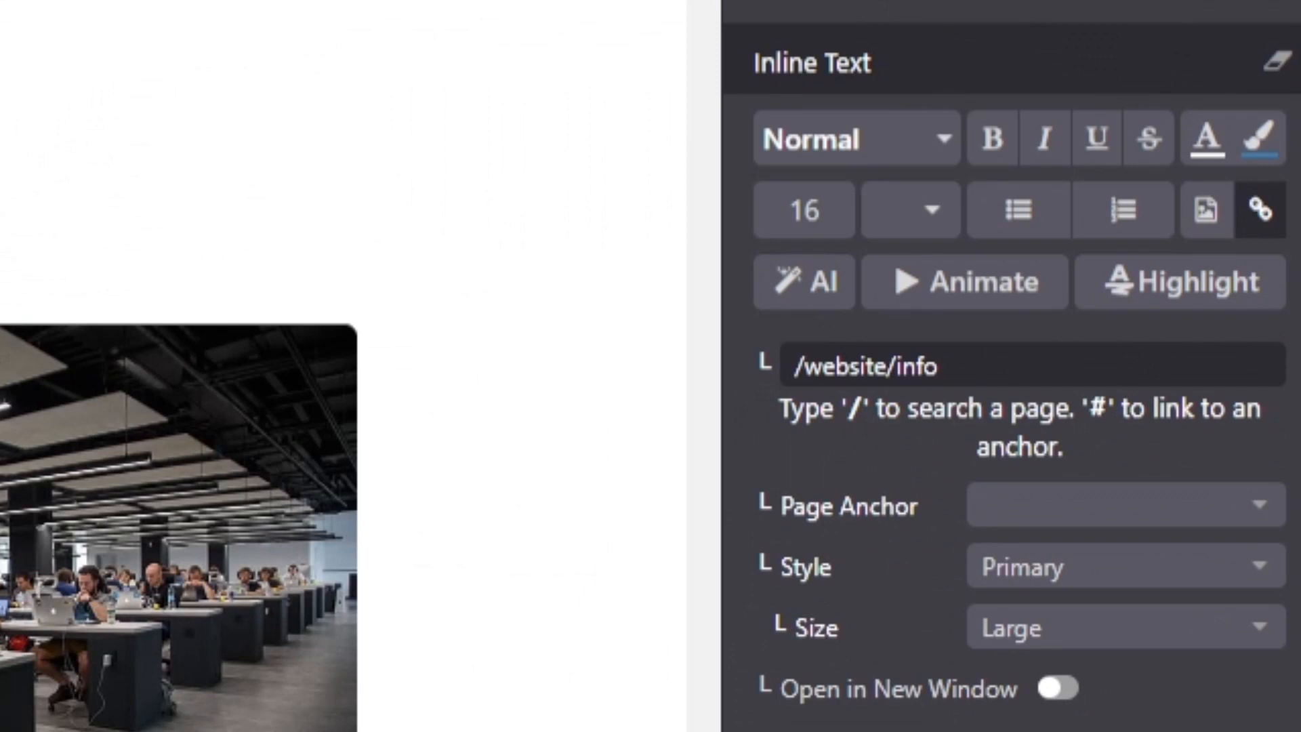
pyautogui.click(973, 370)
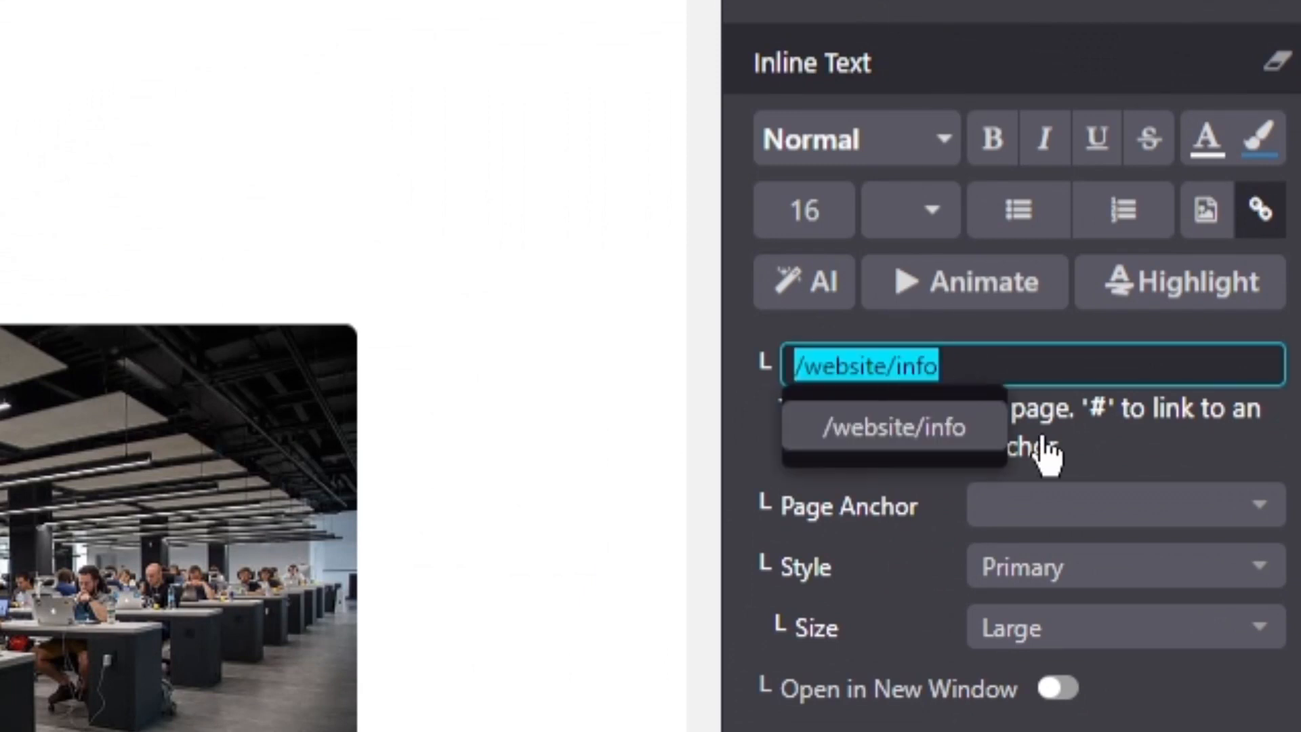
pyautogui.press('BackSpace')
pyautogui.write('/')
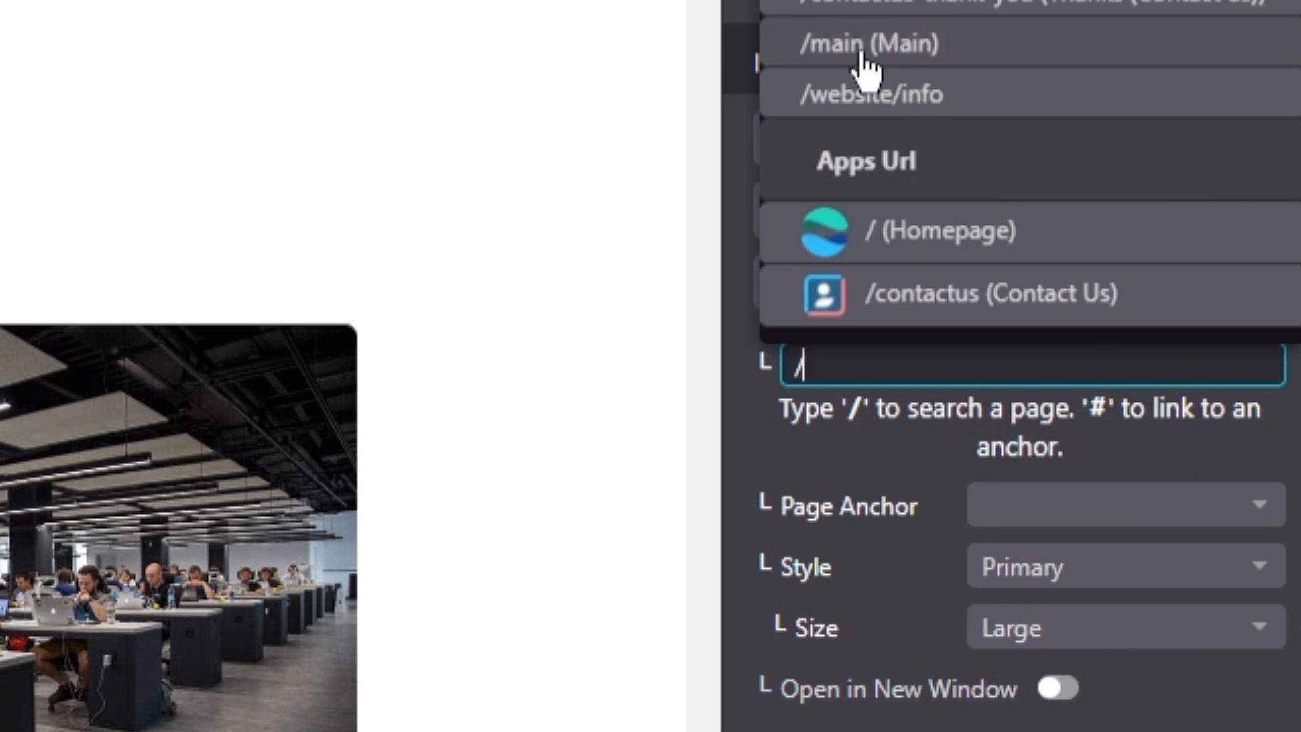
pyautogui.click(921, 45)
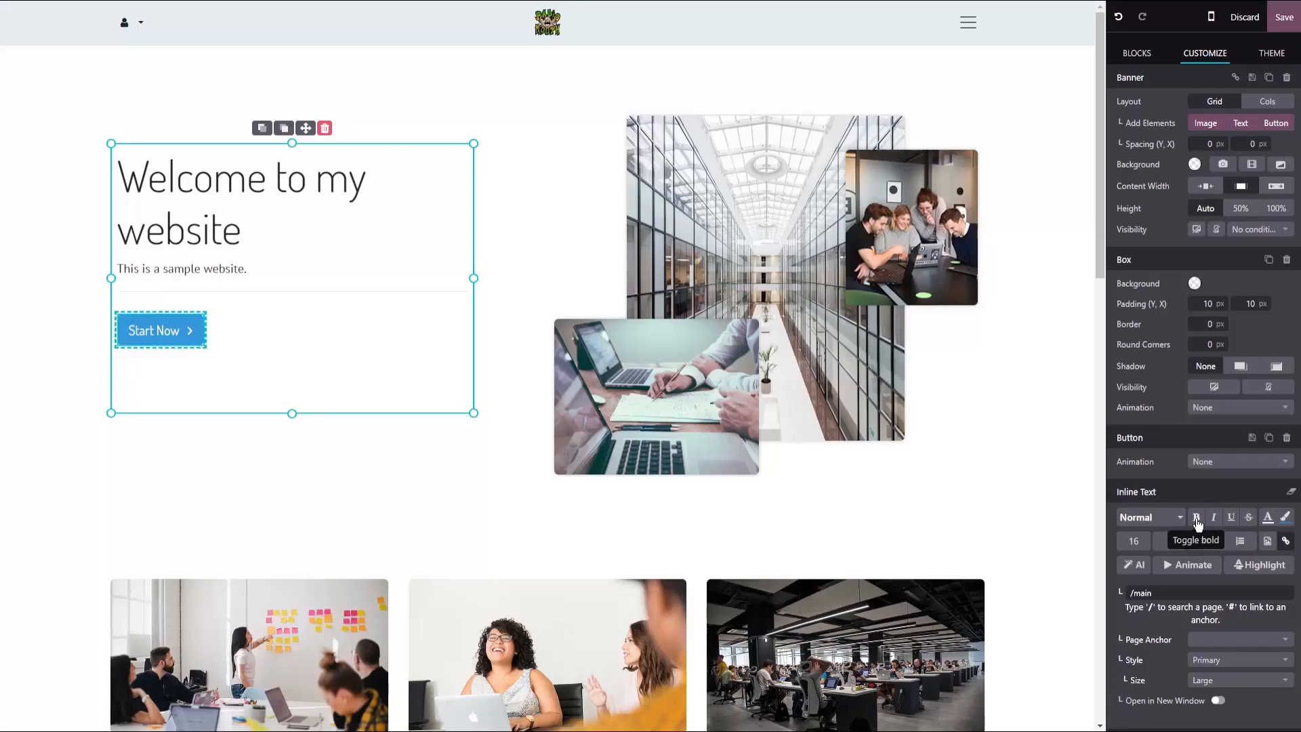
pyautogui.click(1286, 21)
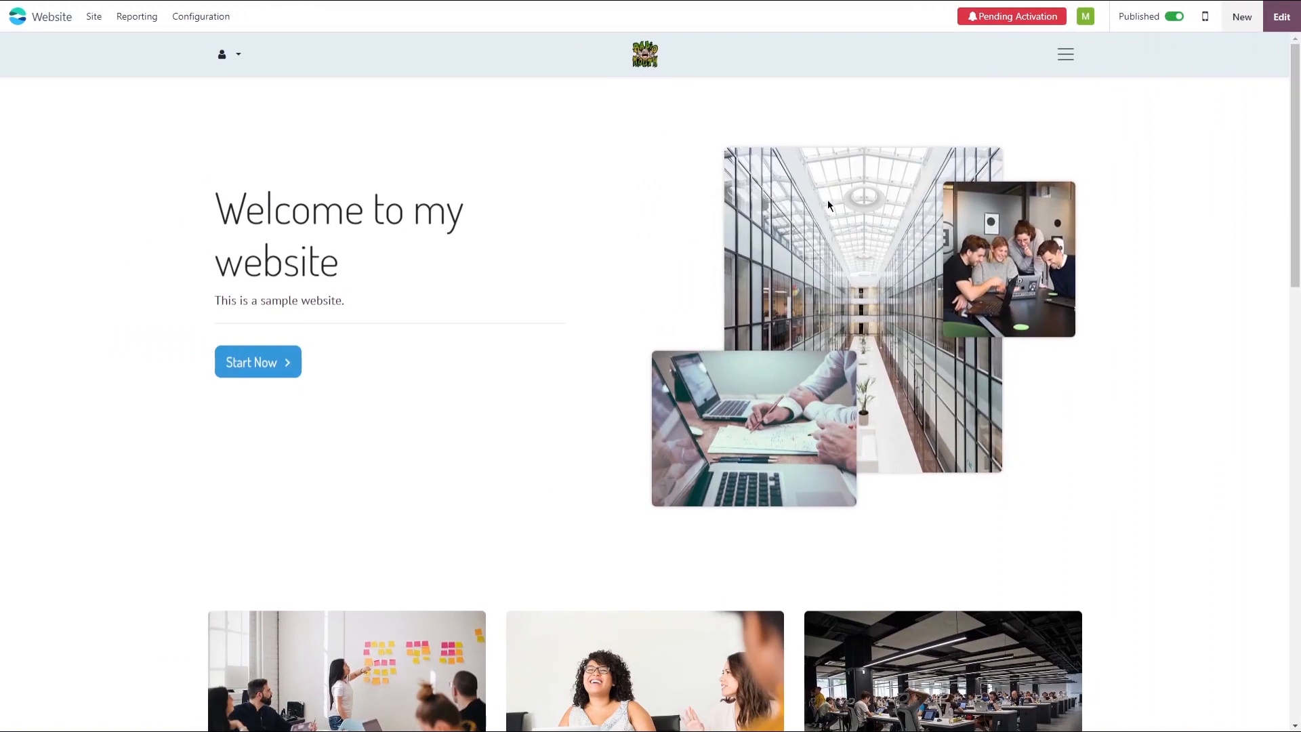
# - Test the Start Now button on the homepage and look through the page it opens
pyautogui.click(256, 363)
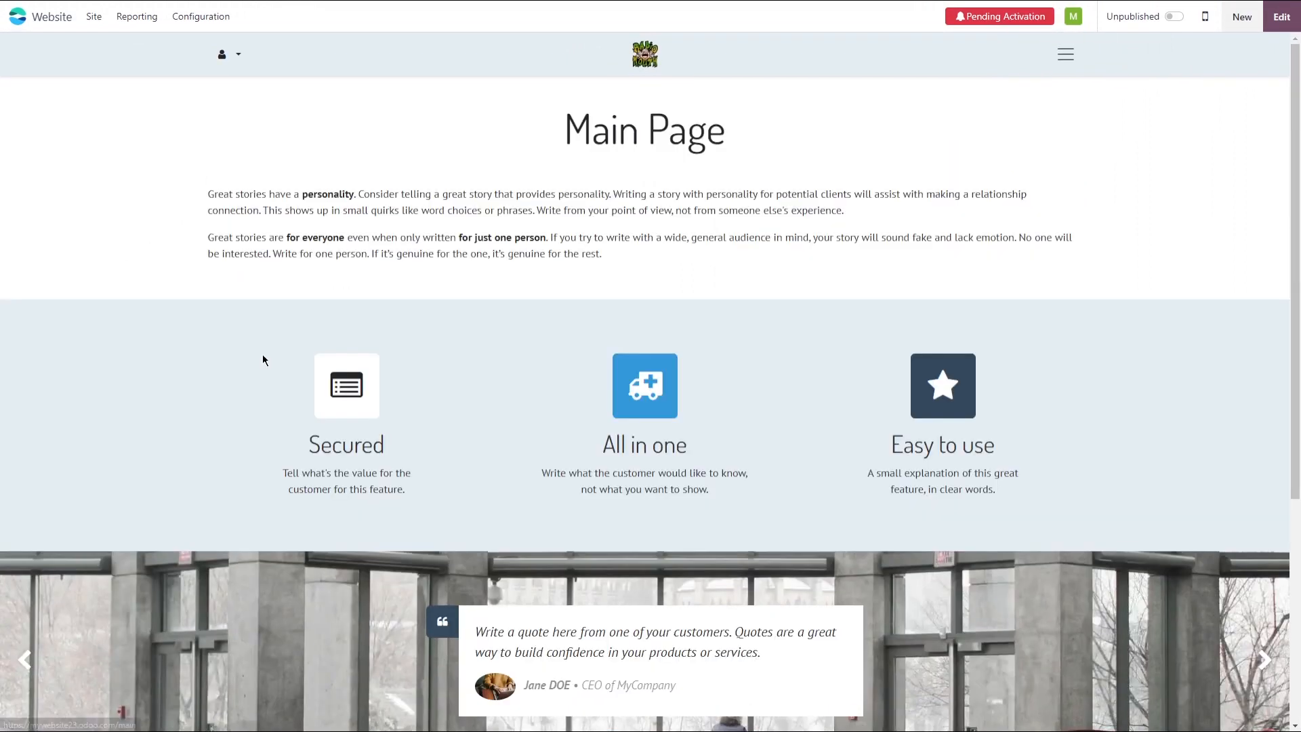
pyautogui.scroll(-5, 1110, 375)
pyautogui.scroll(5, 1110, 376)
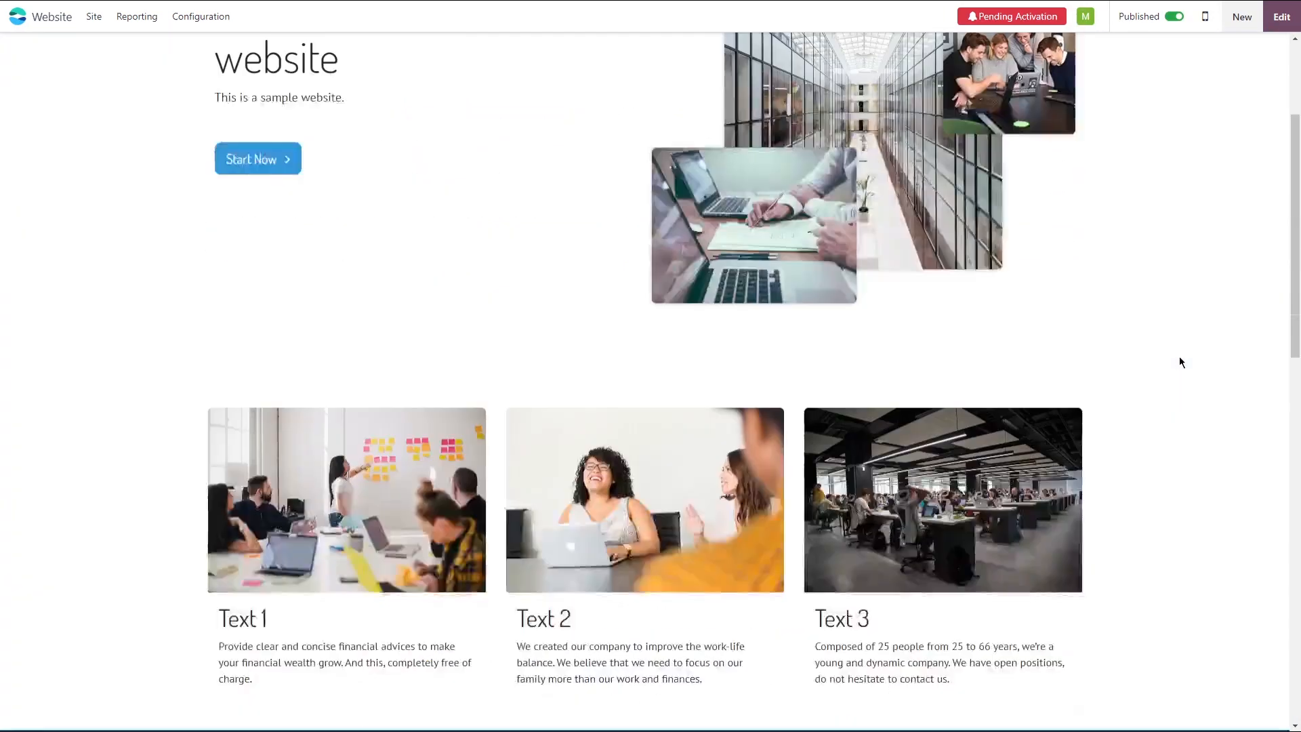
pyautogui.scroll(3, 1179, 357)
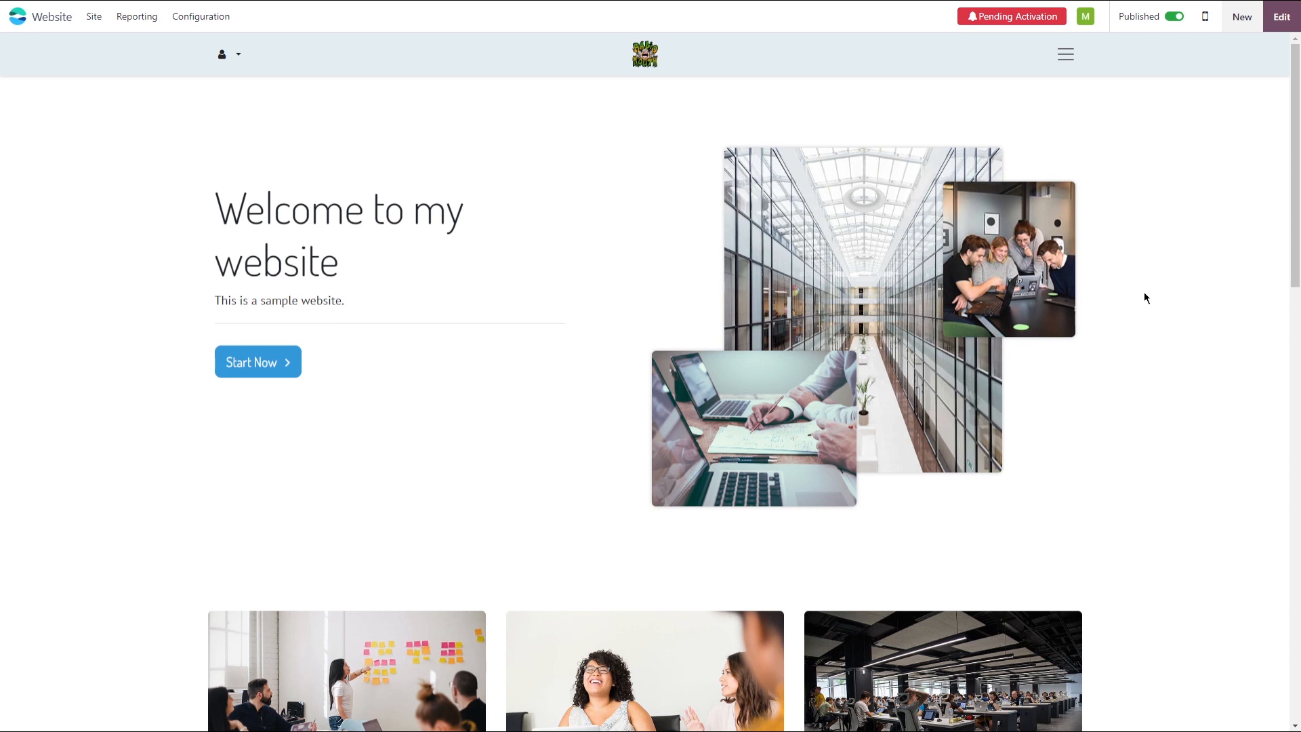
pyautogui.scroll(-5, 1155, 325)
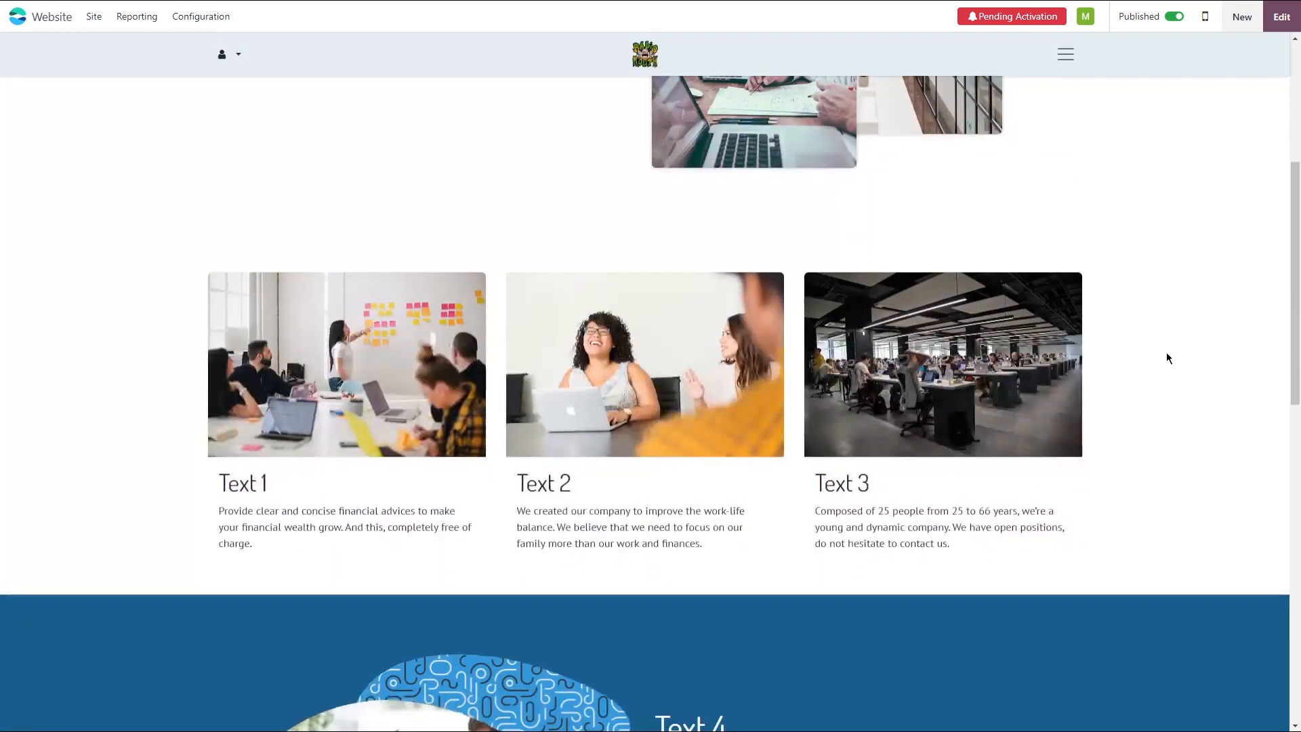
pyautogui.scroll(5, 1166, 357)
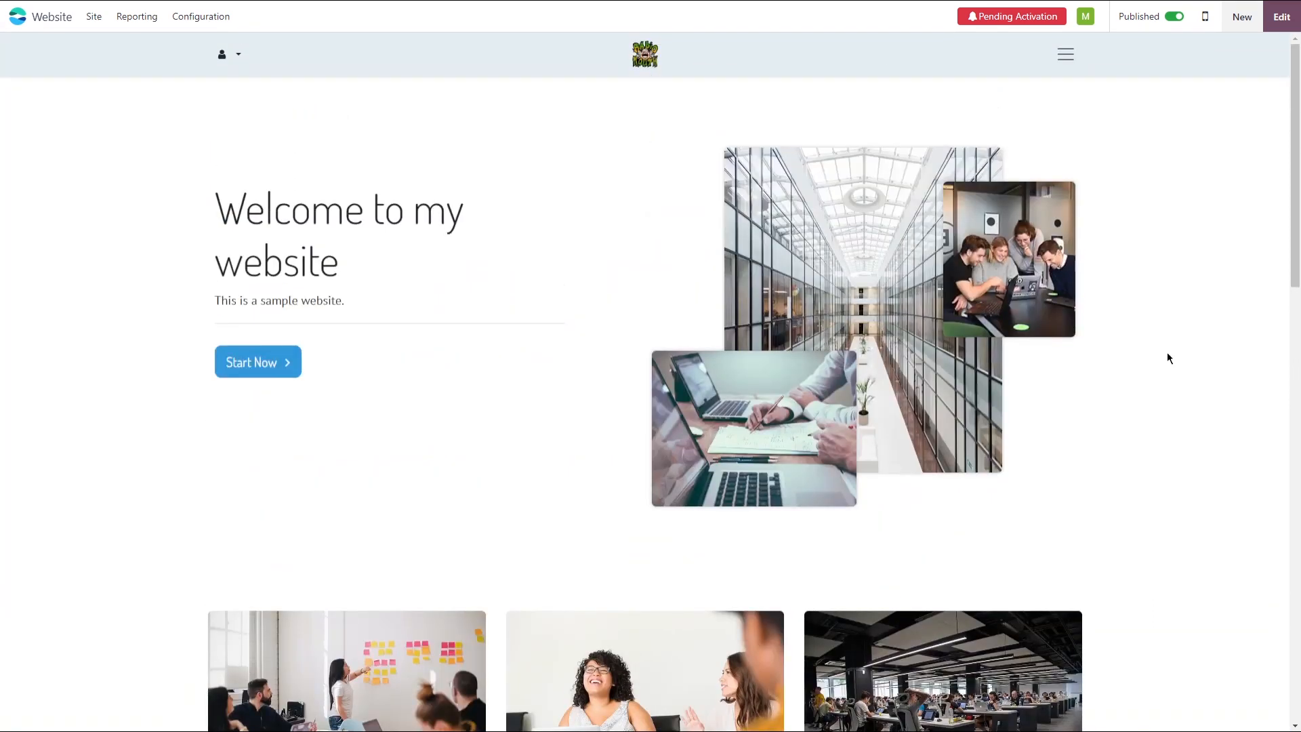
pyautogui.scroll(-1, 1168, 353)
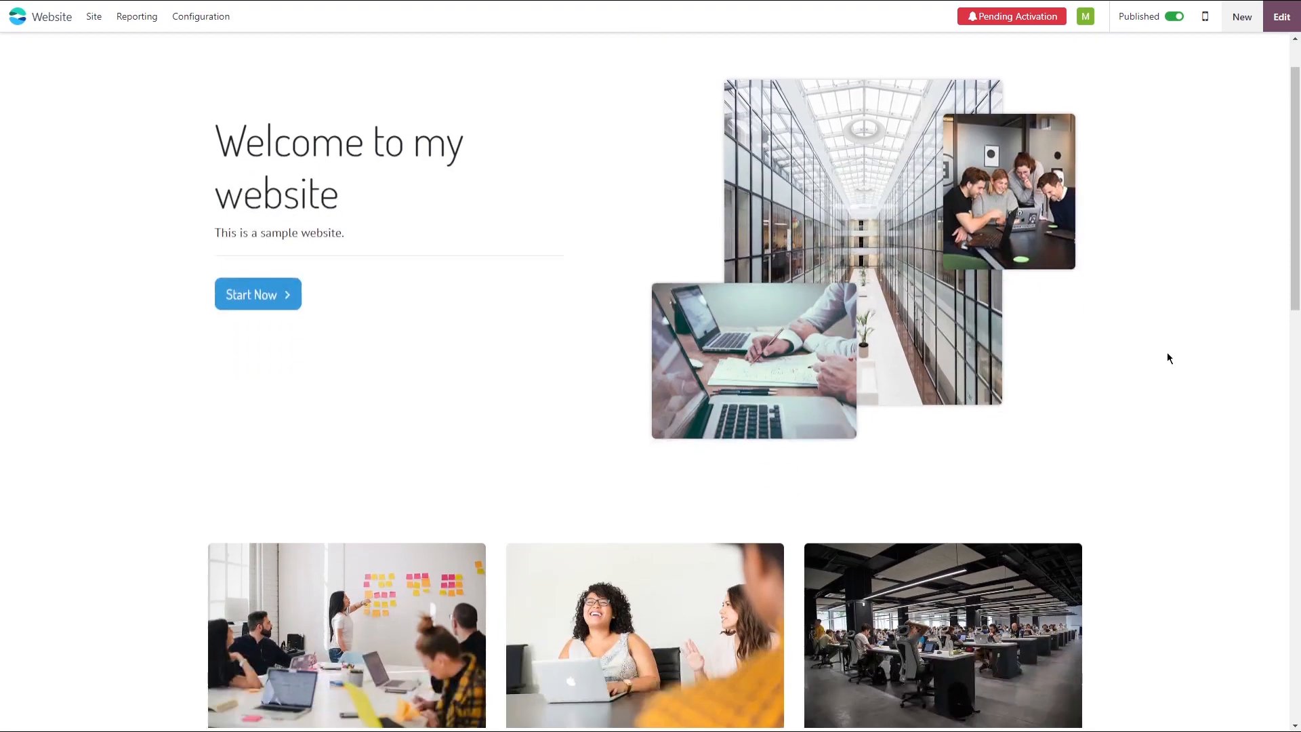